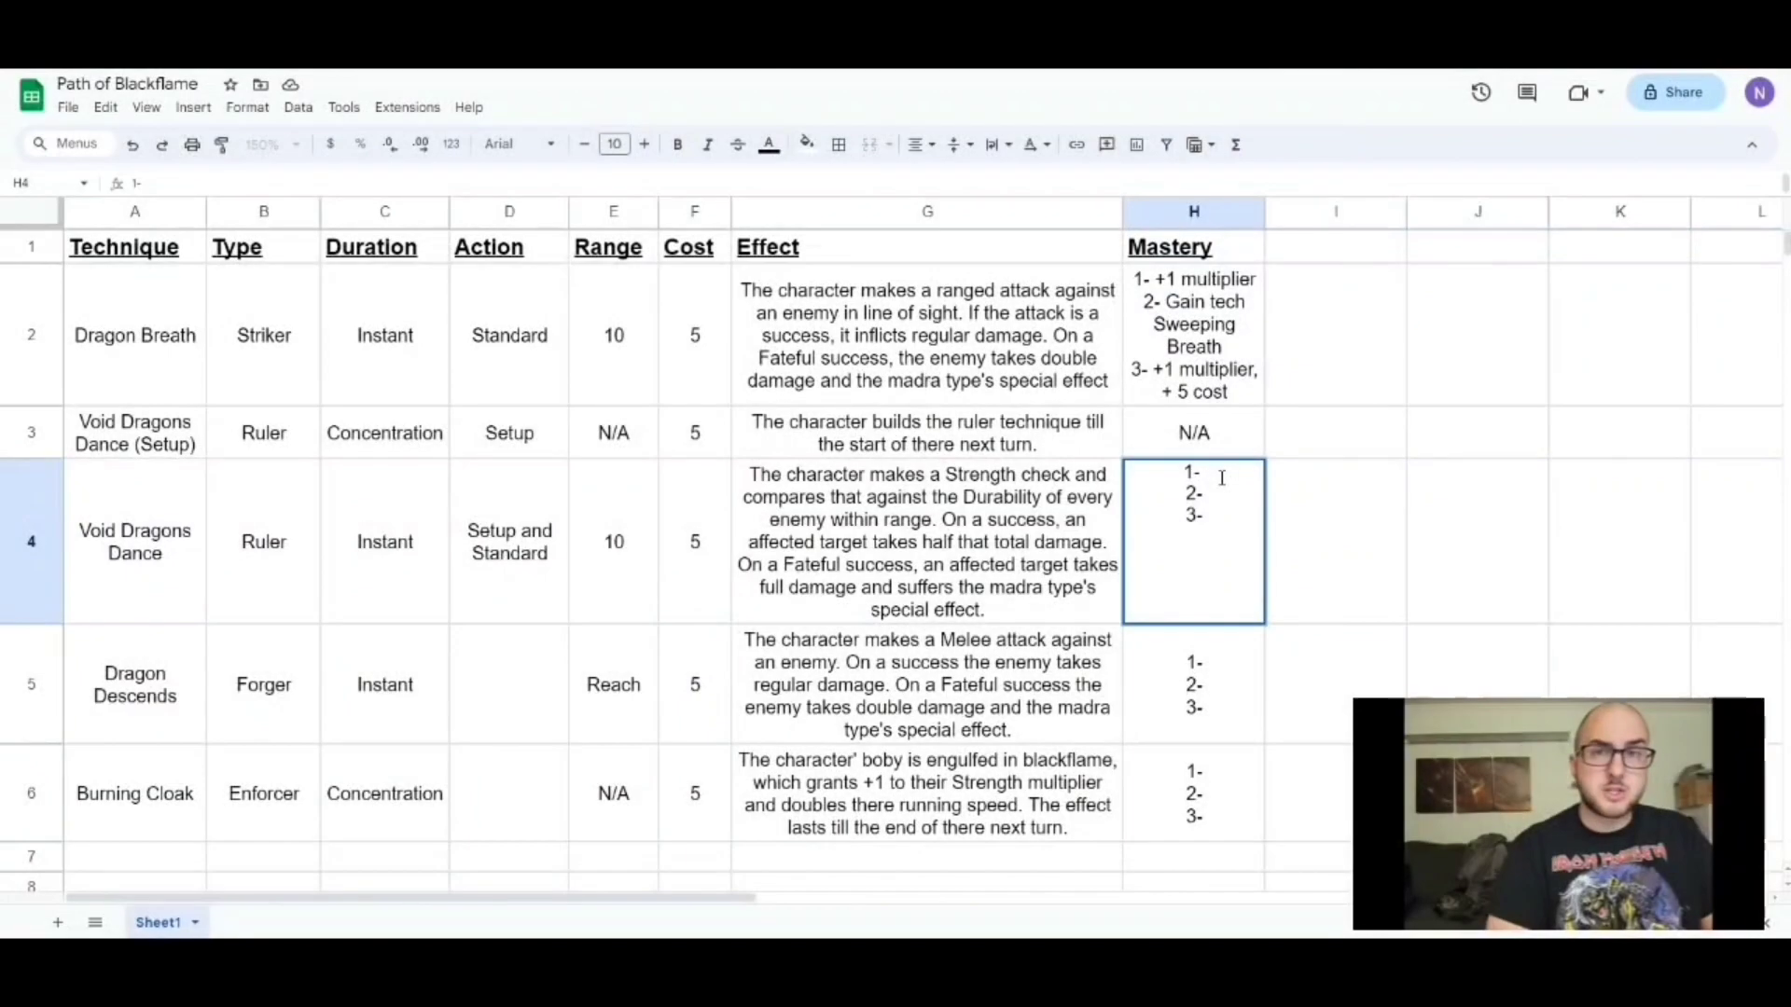
In H4, enter '+1 multiplier' and '+5 cost' as Void Dragons Dance's first two mastery levels
type("+")
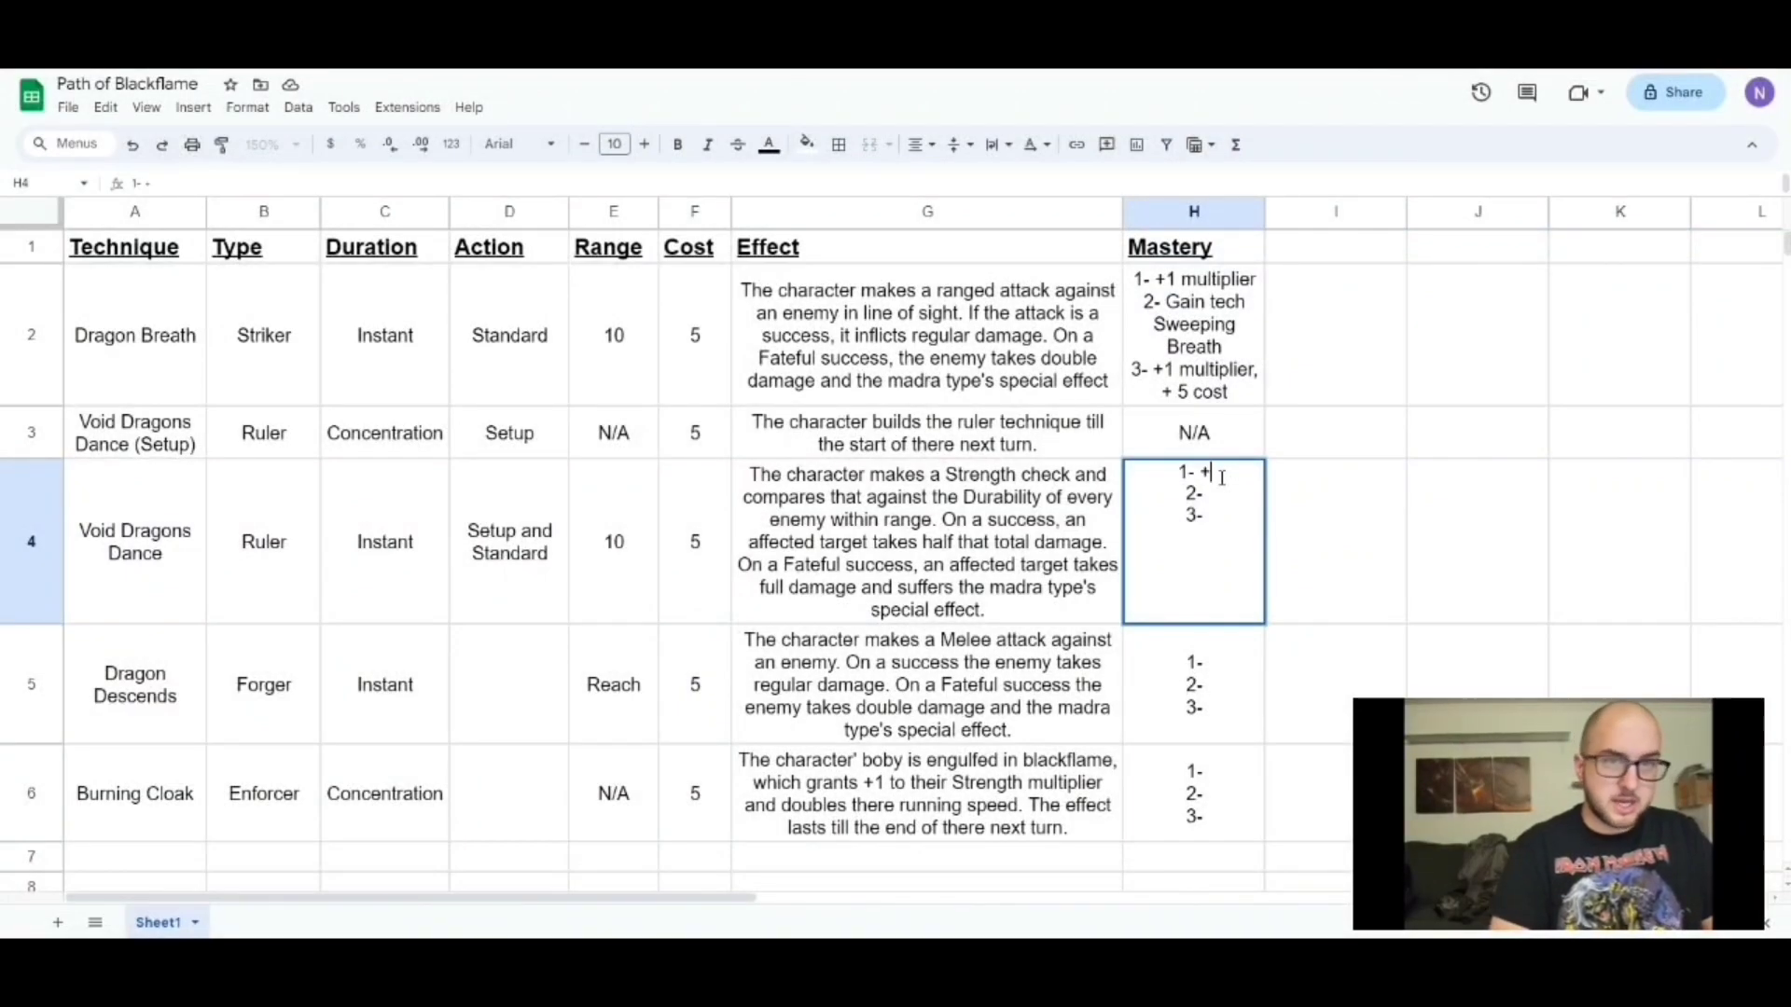
type(" mul")
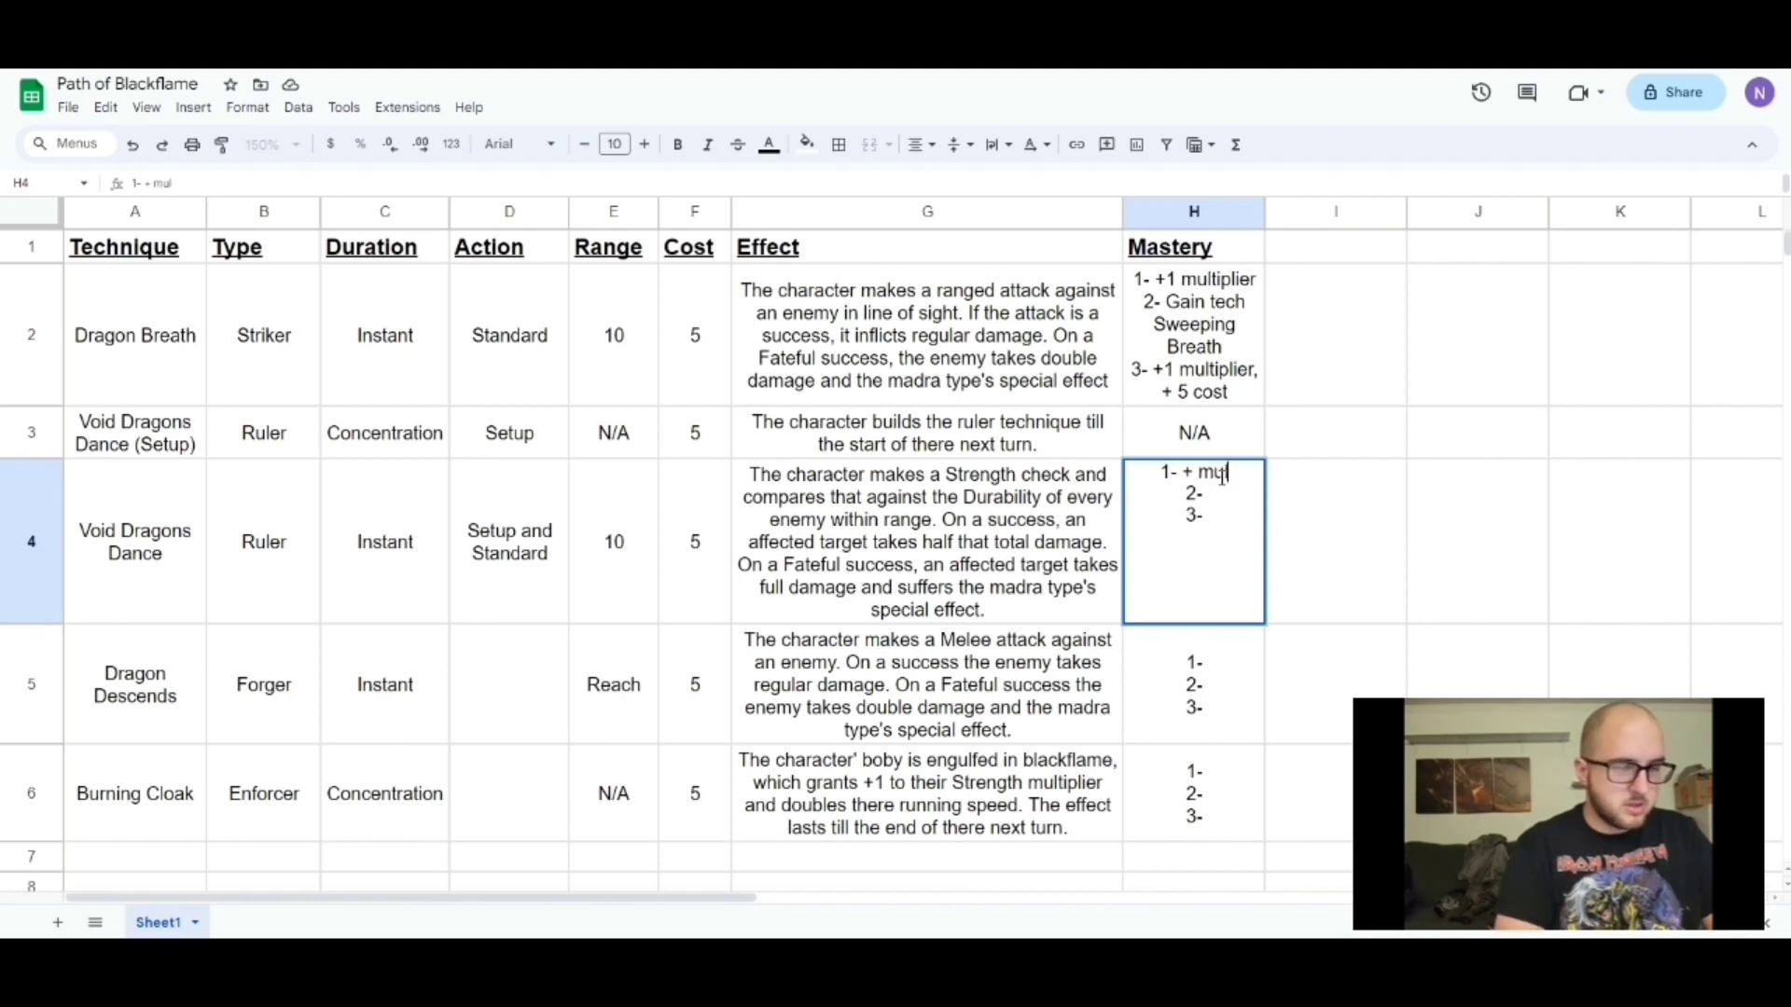
type("tiplier")
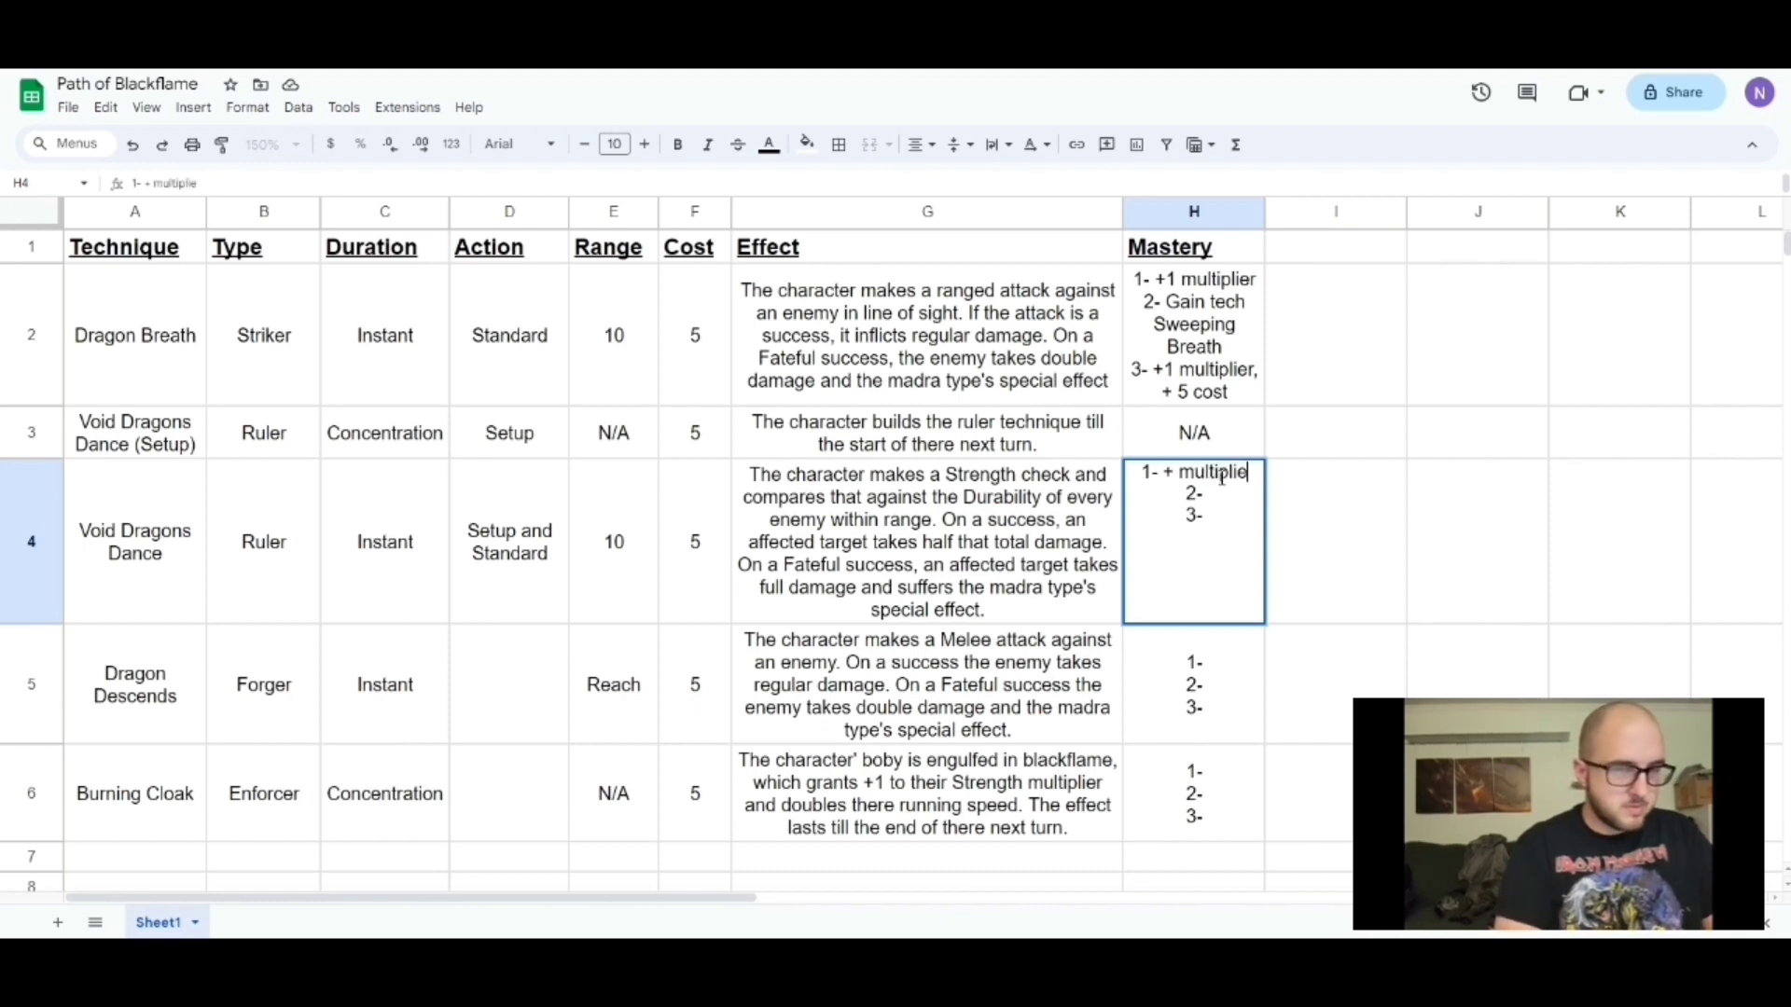
left_click(1221, 493)
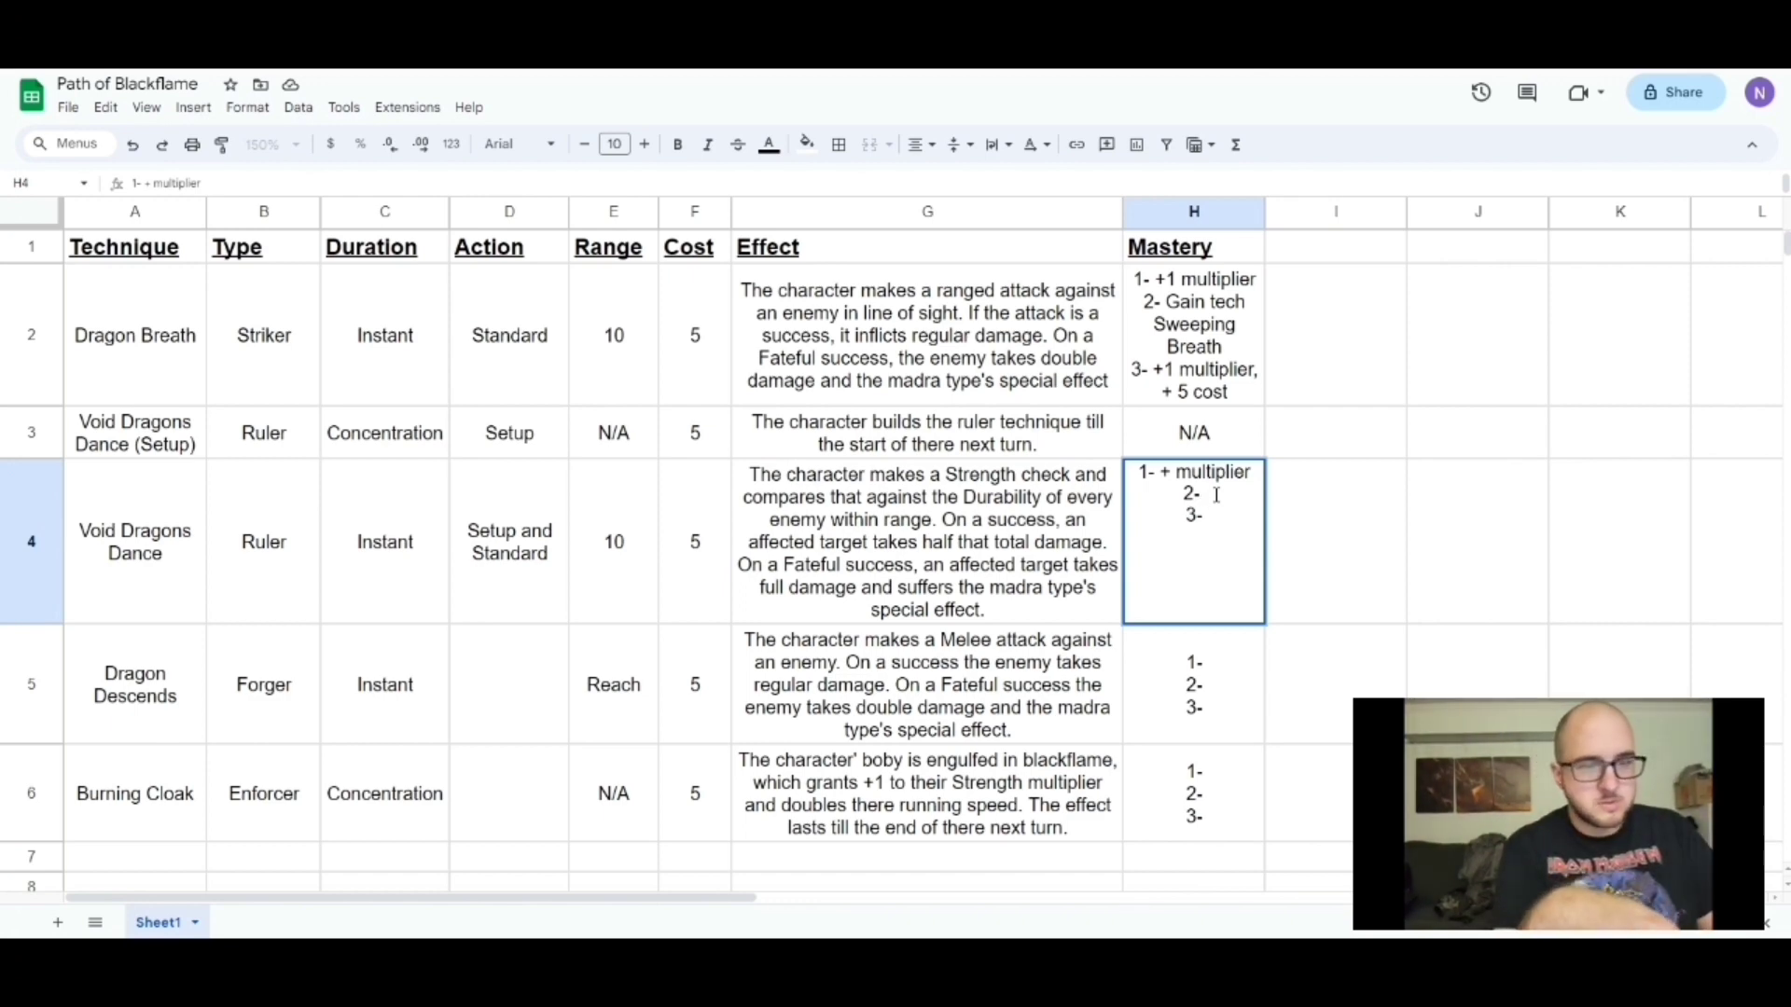
type("+ 5")
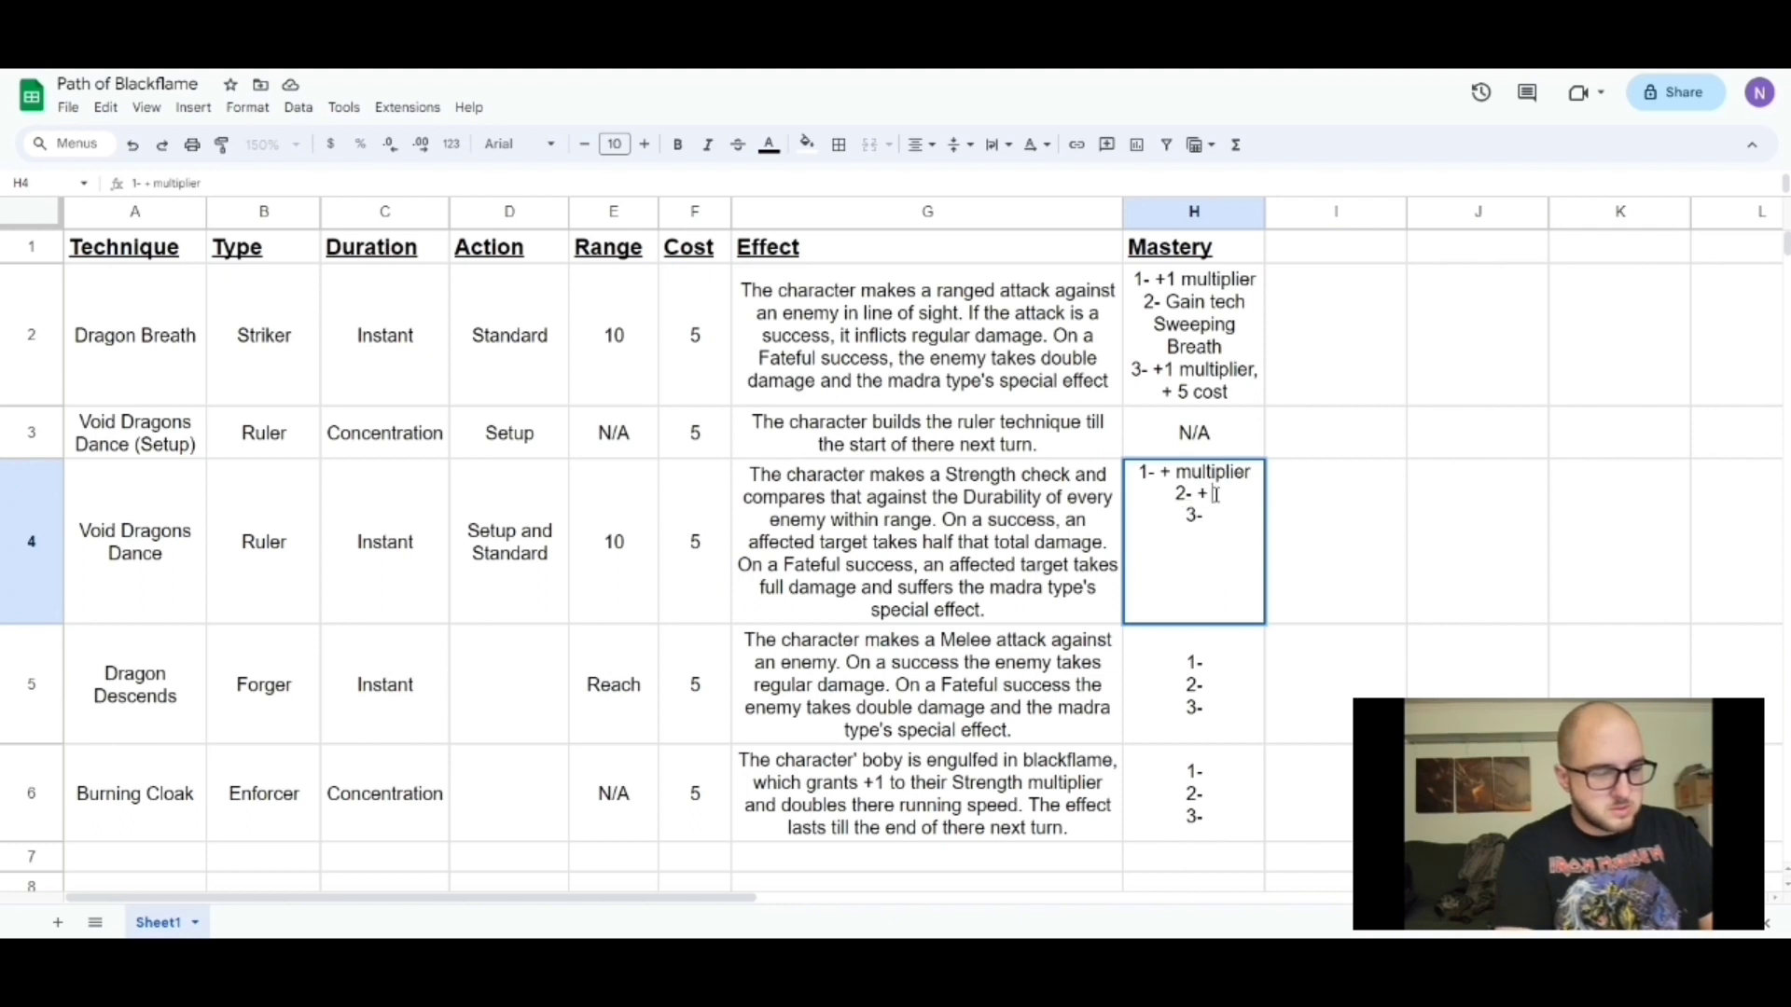
type(" cost")
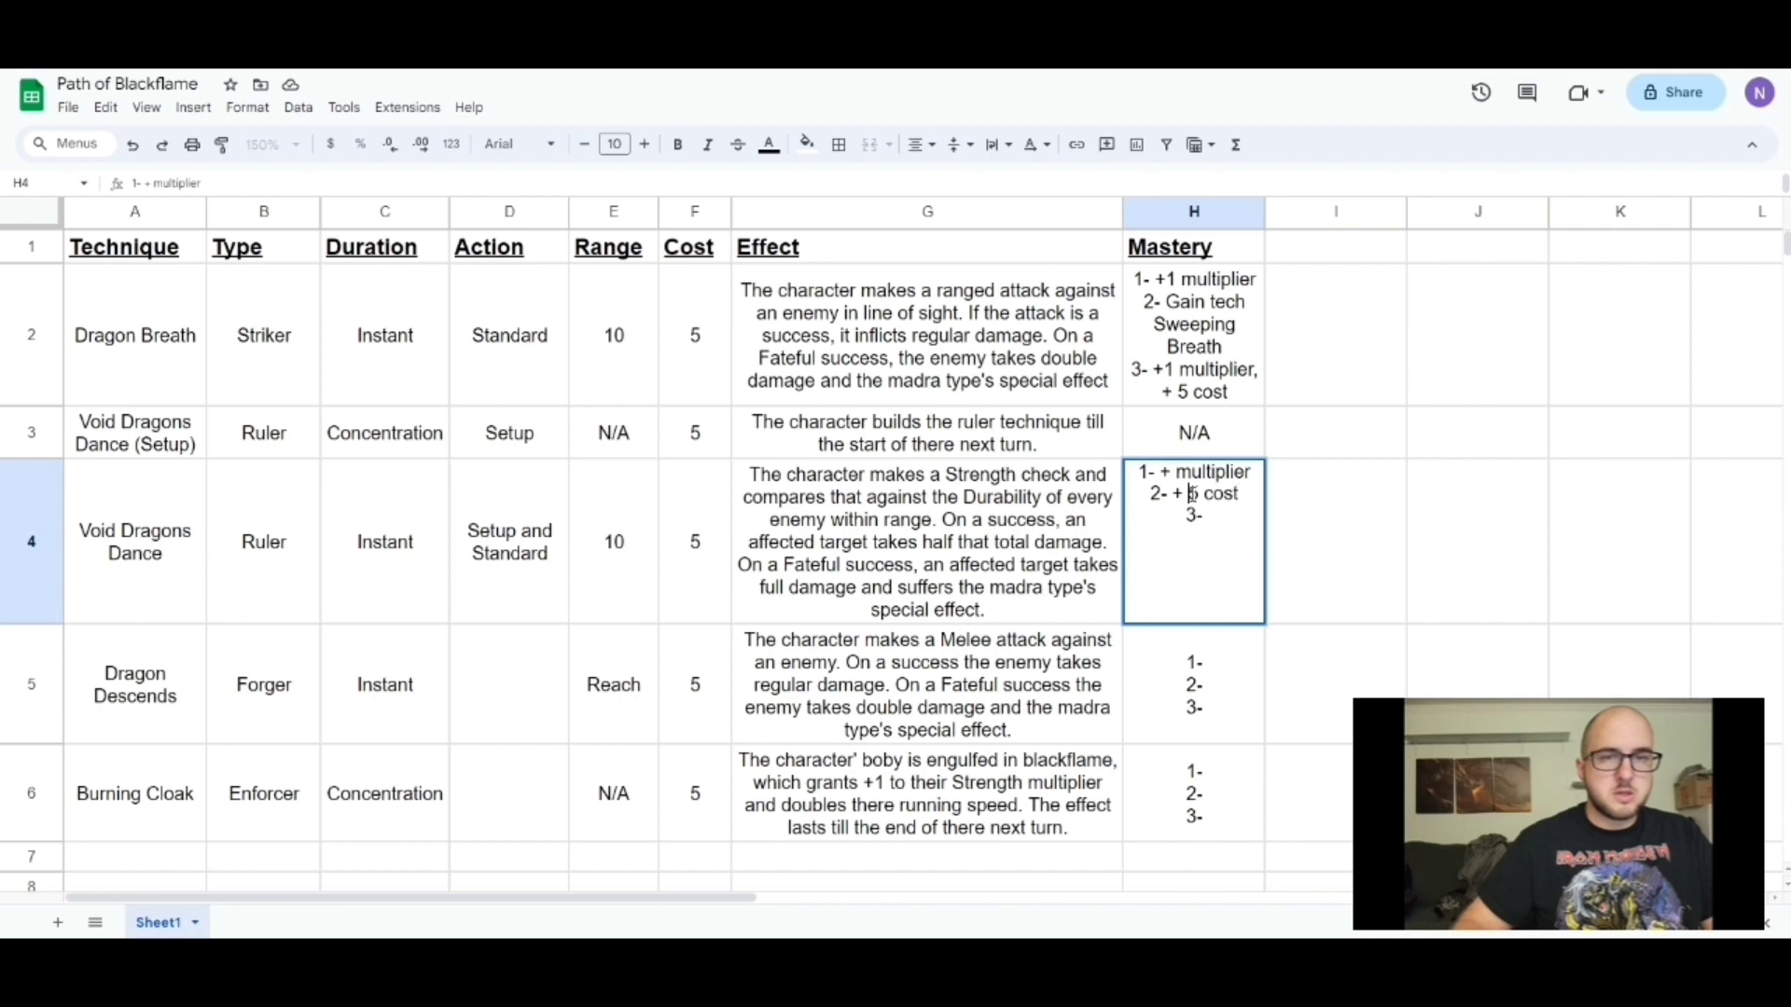
left_click(1192, 494)
key("BackSpace")
left_click(1172, 474)
type("1")
Add 'Do full damage' as level 3 and extend level 2 with ', always do madra special effect'
left_click(1220, 516)
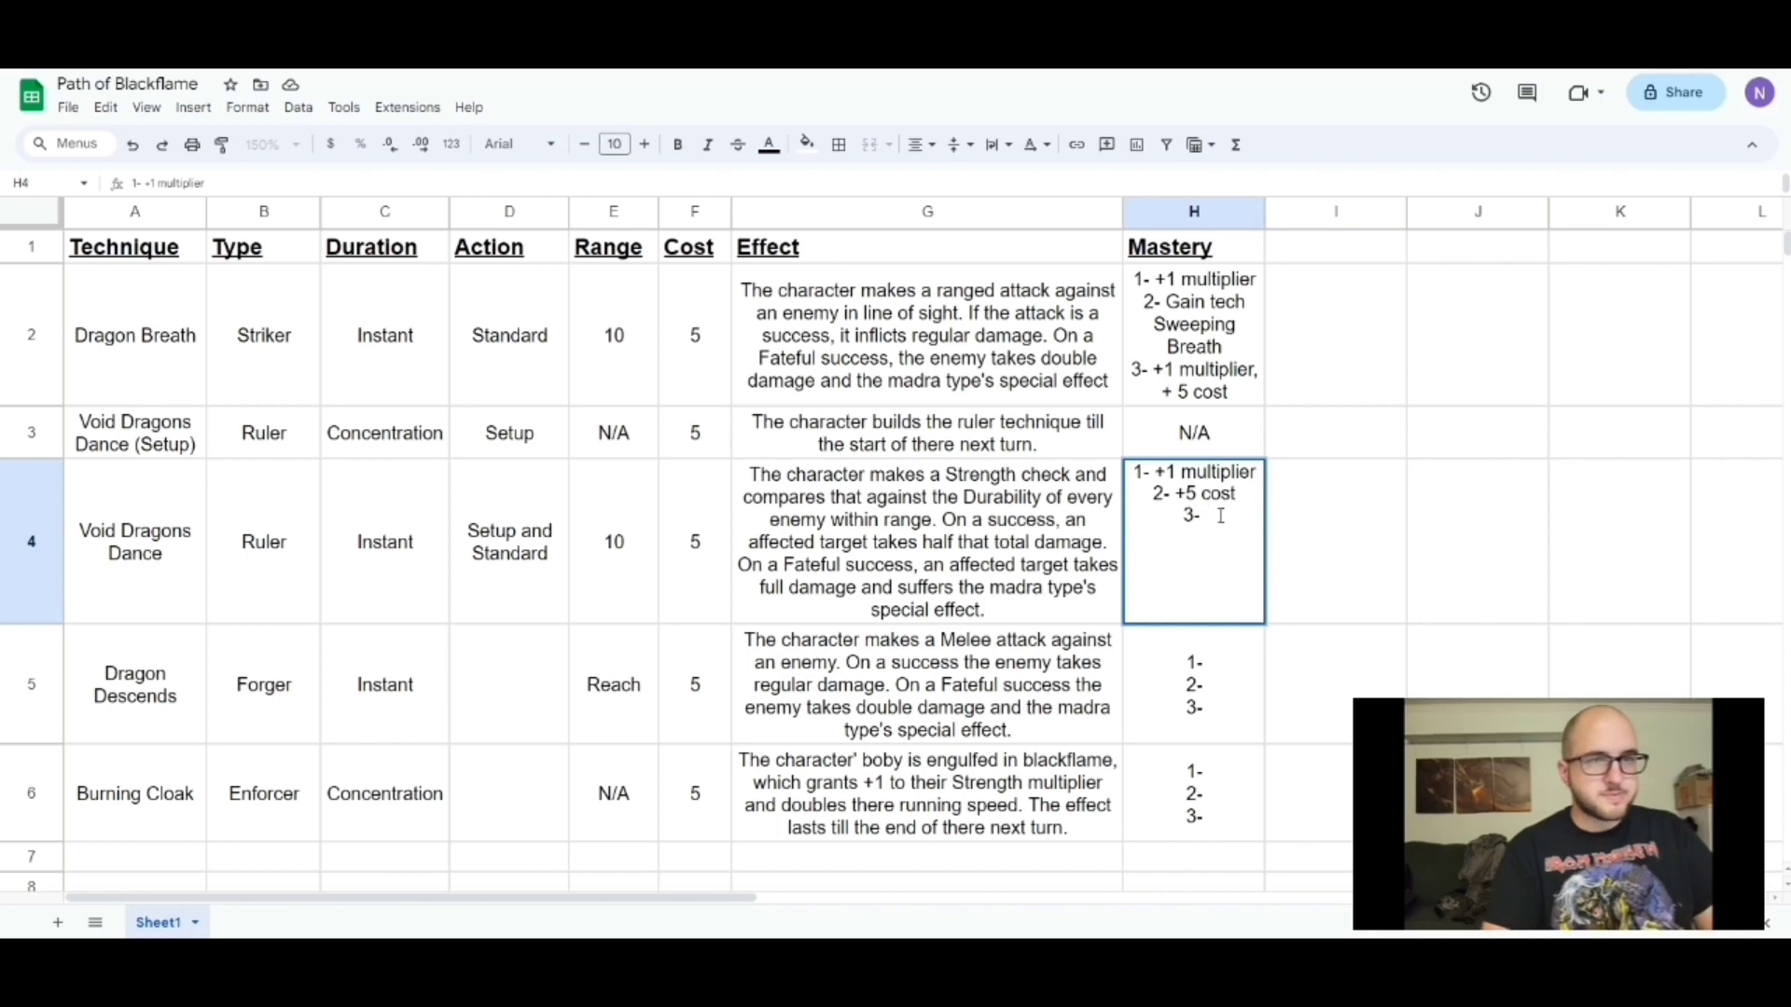
type("Do")
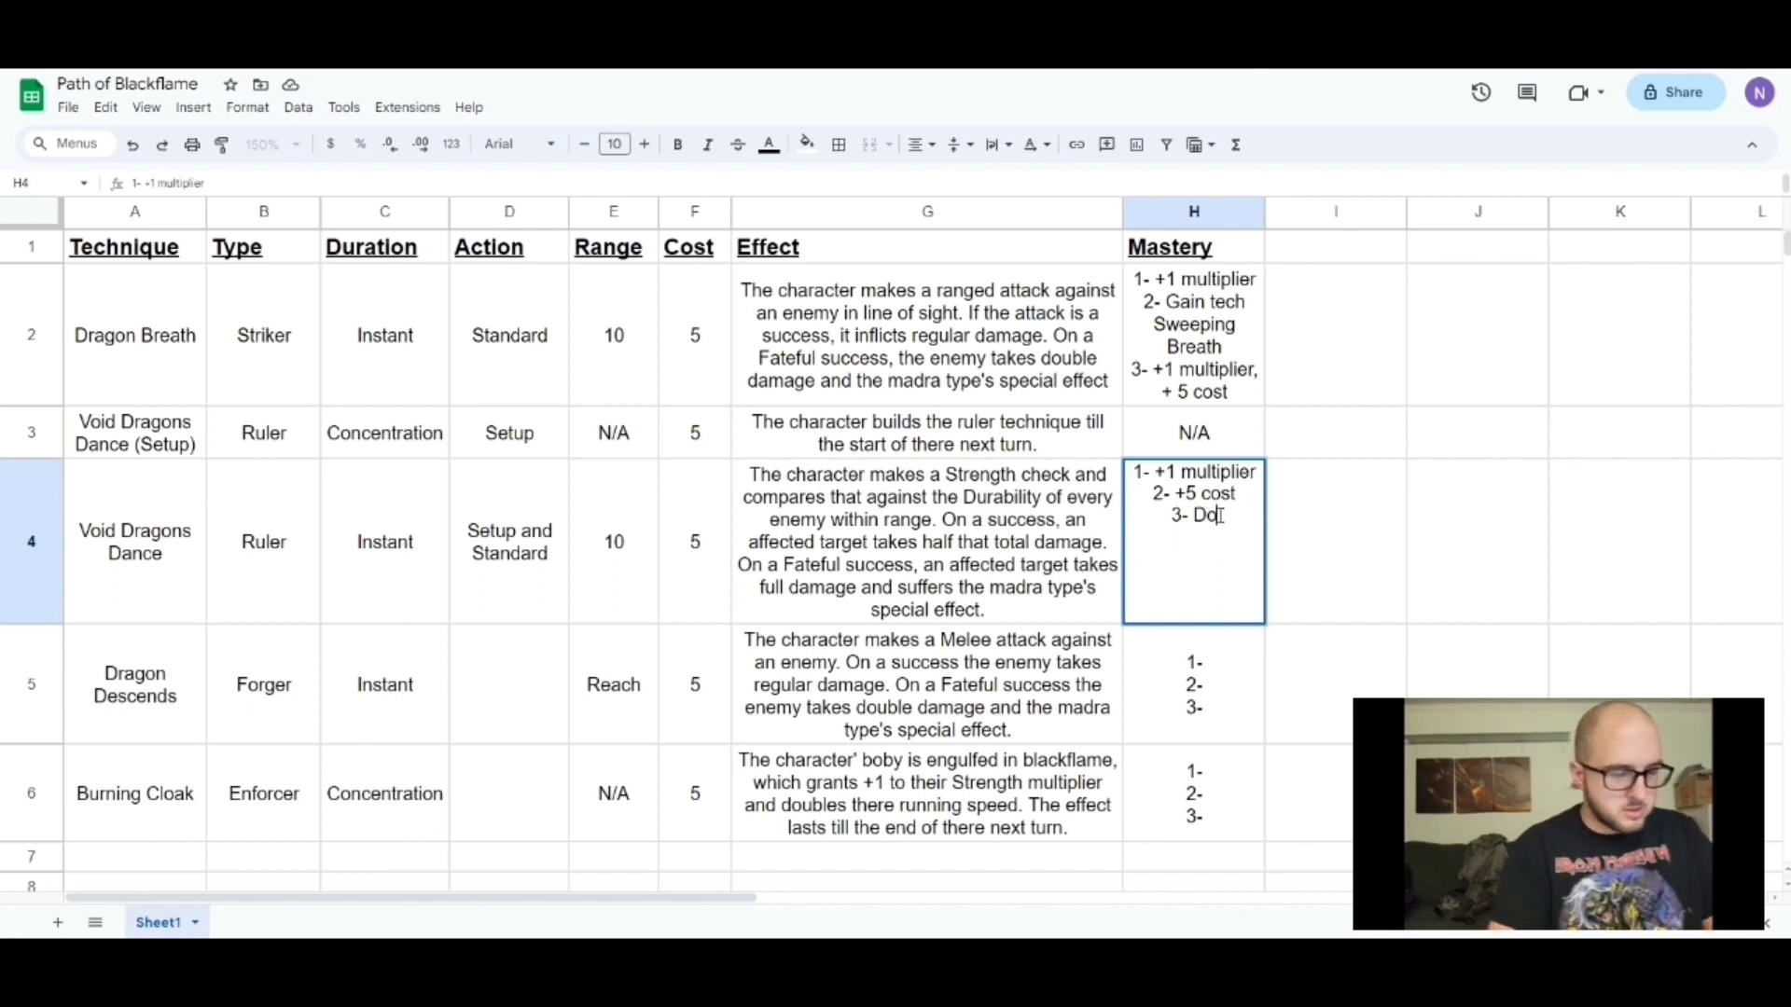
type(" full d")
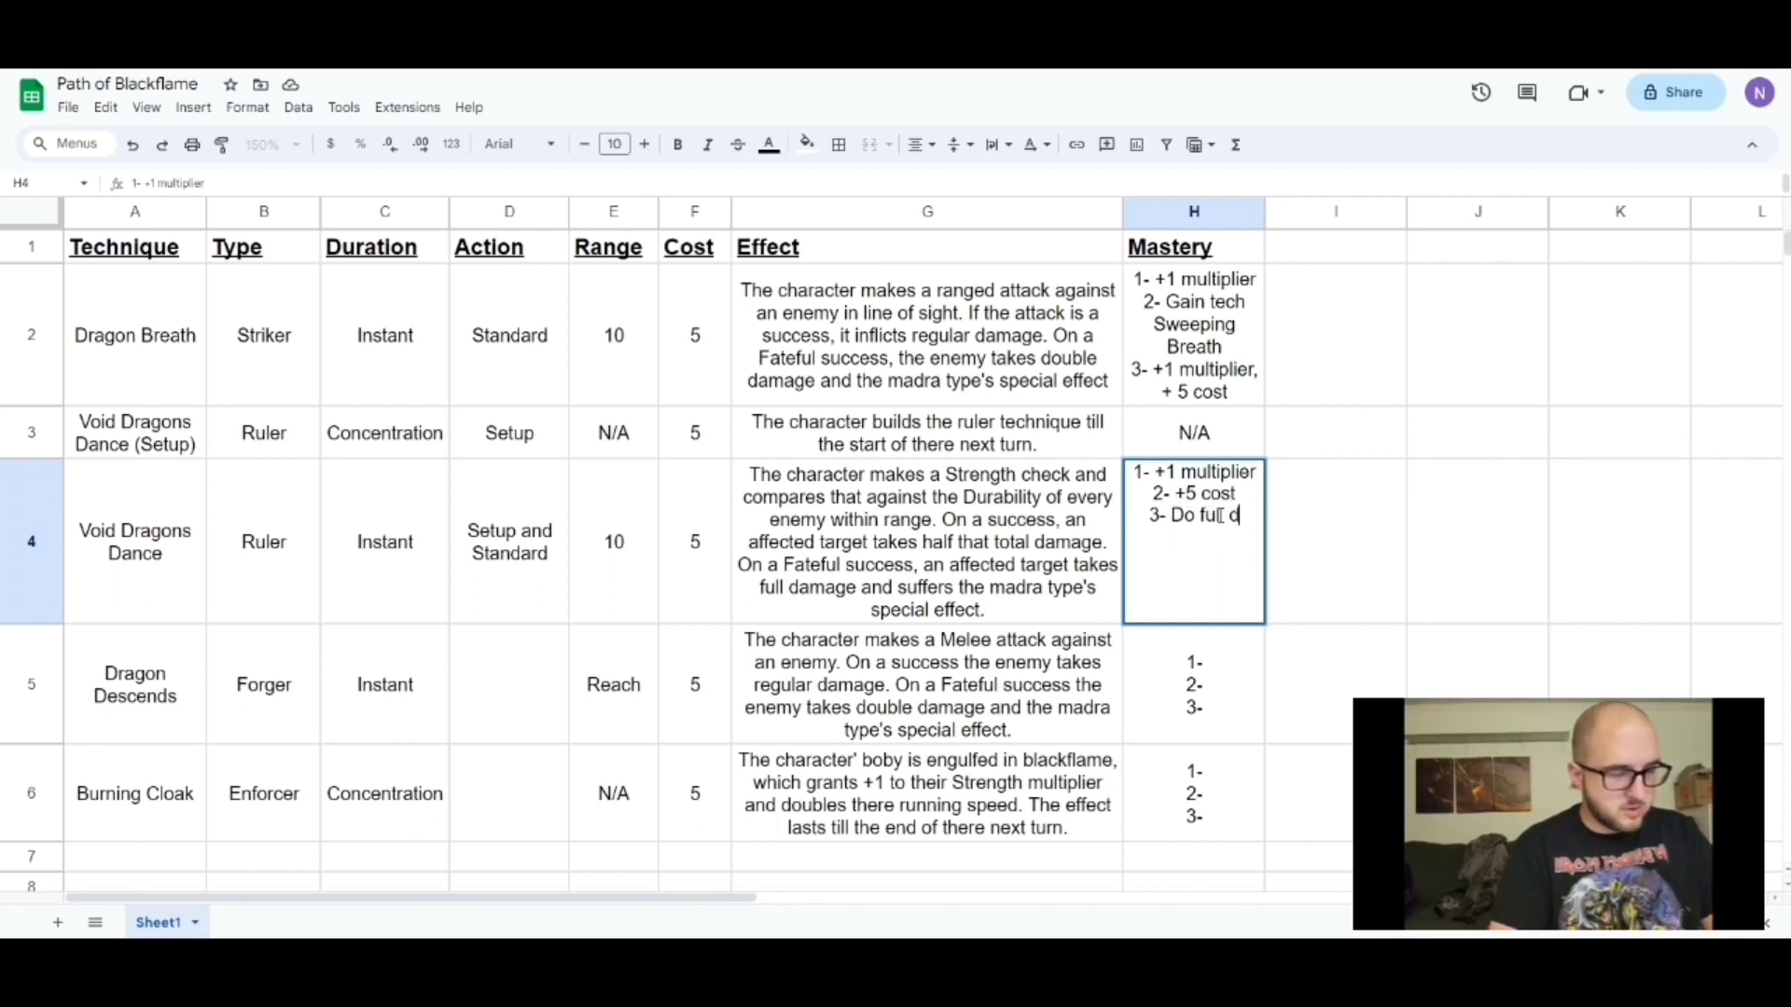
type("amage")
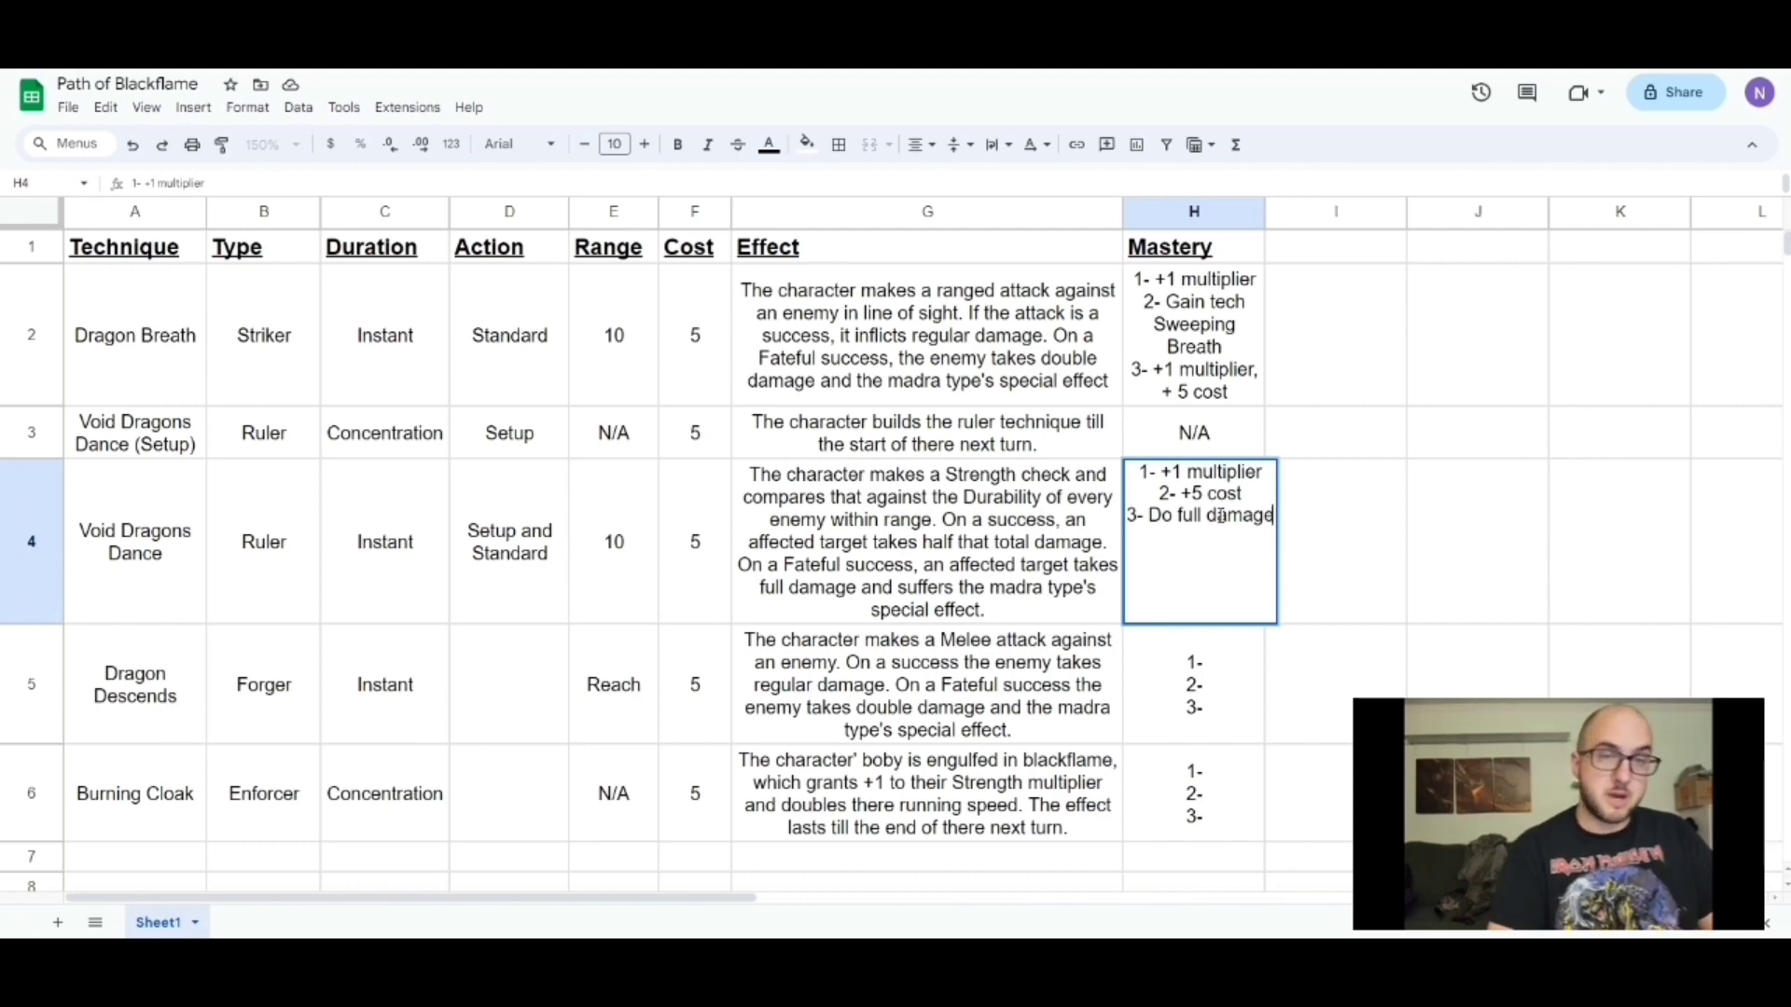
left_click(1245, 495)
type(",")
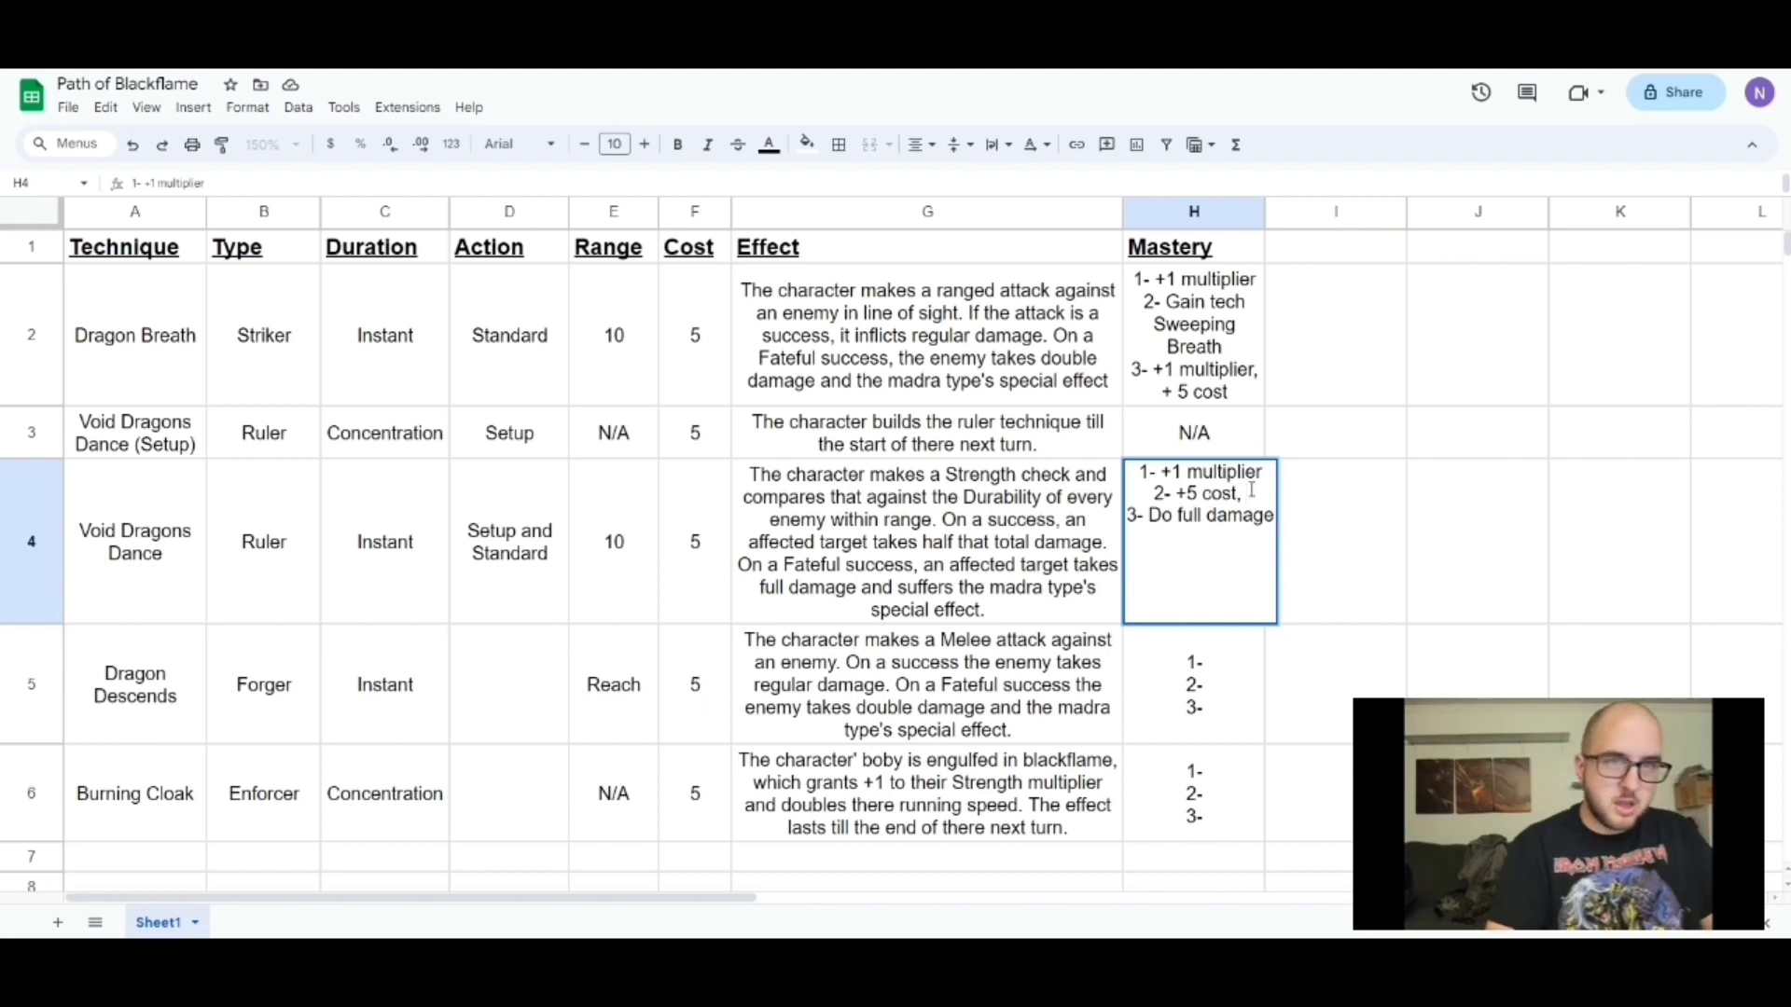
type(" always")
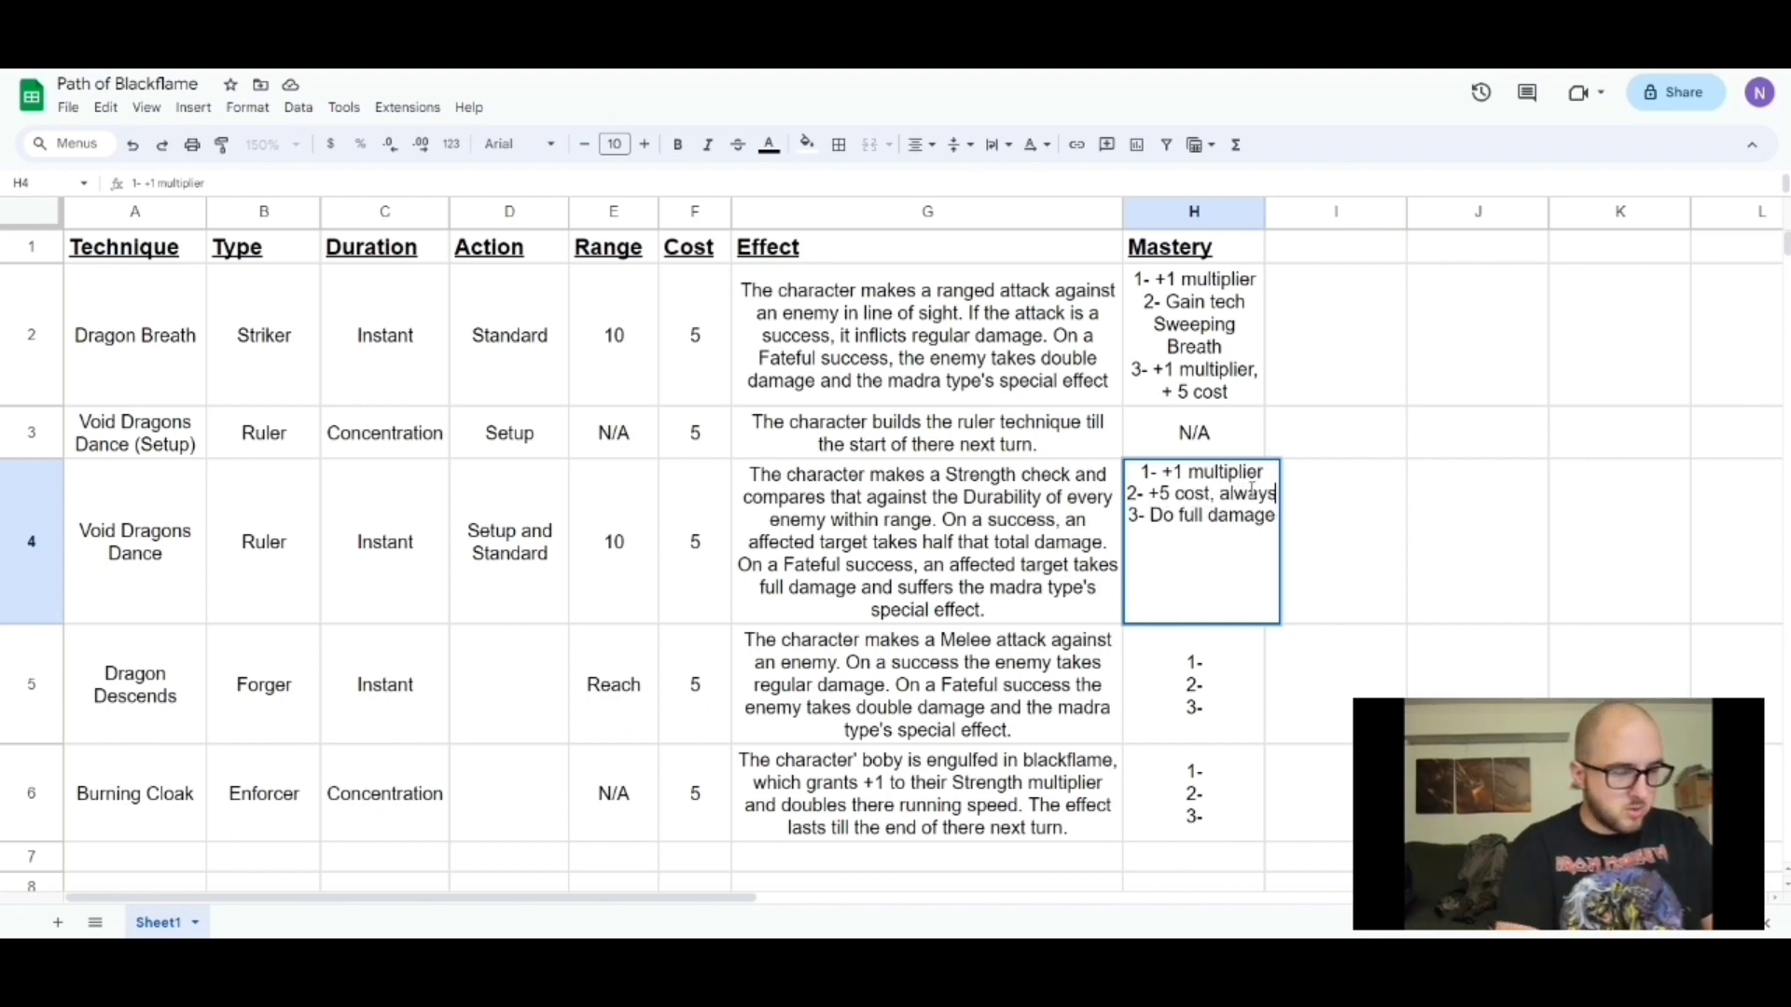
type(" do madra")
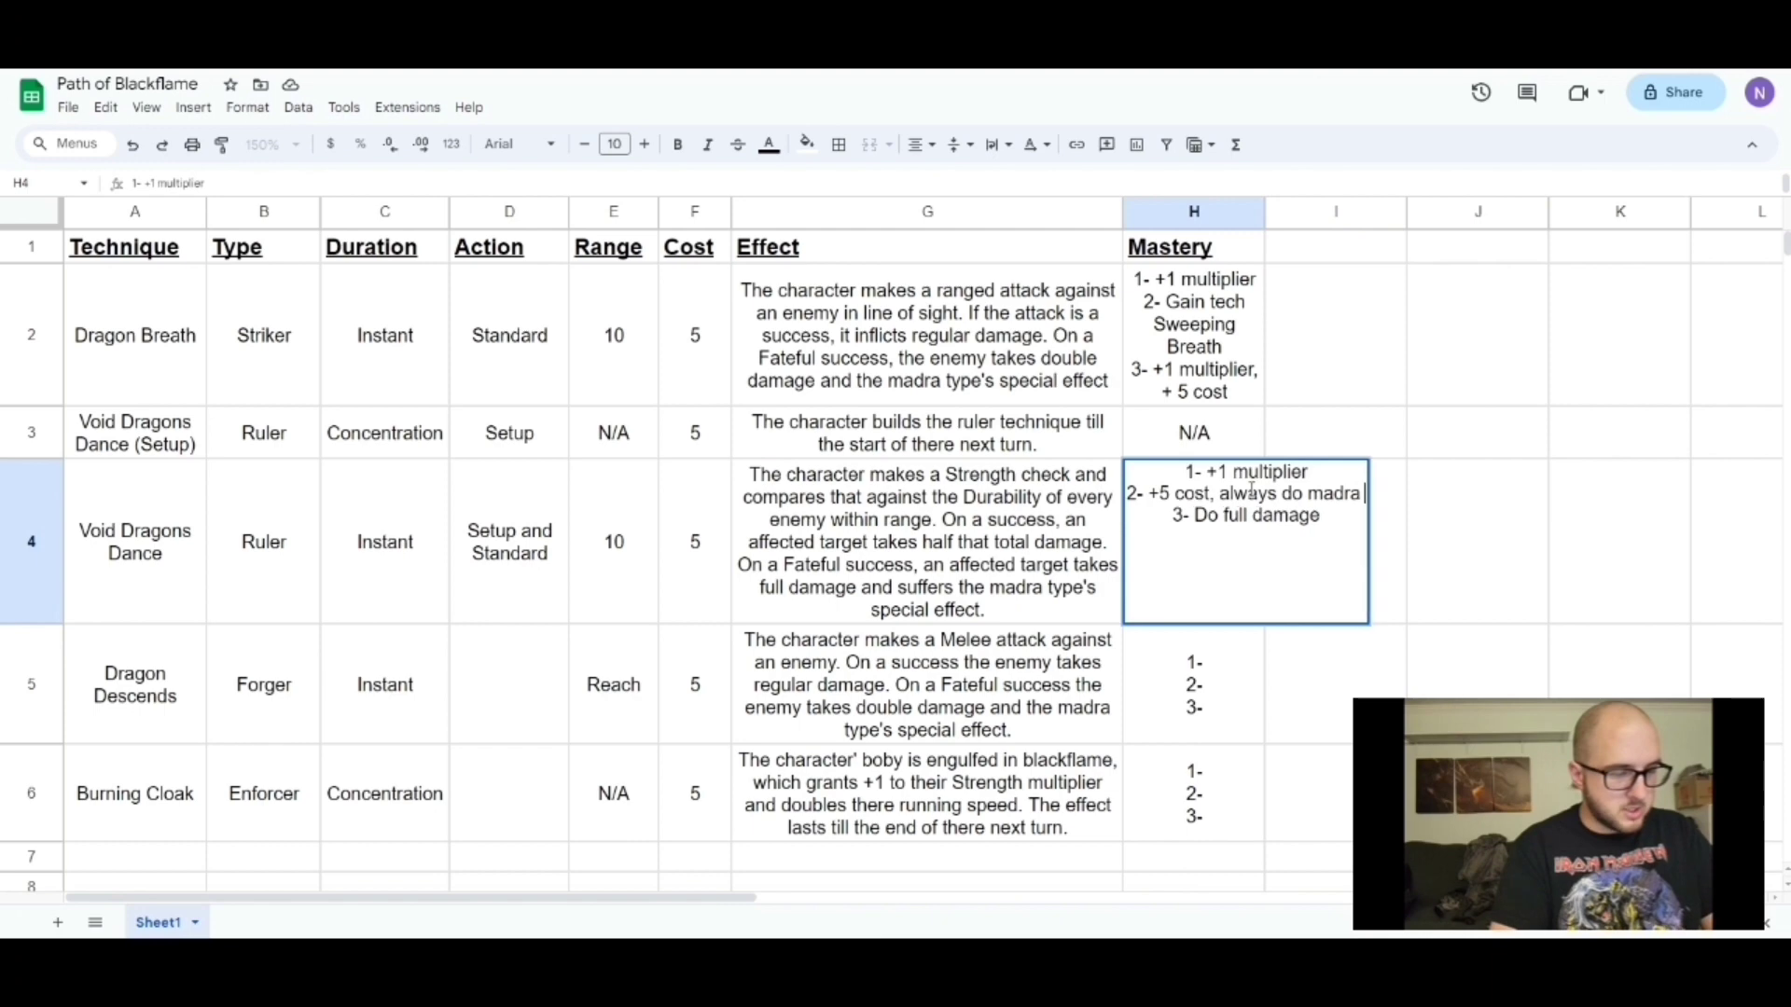
type(" spedial")
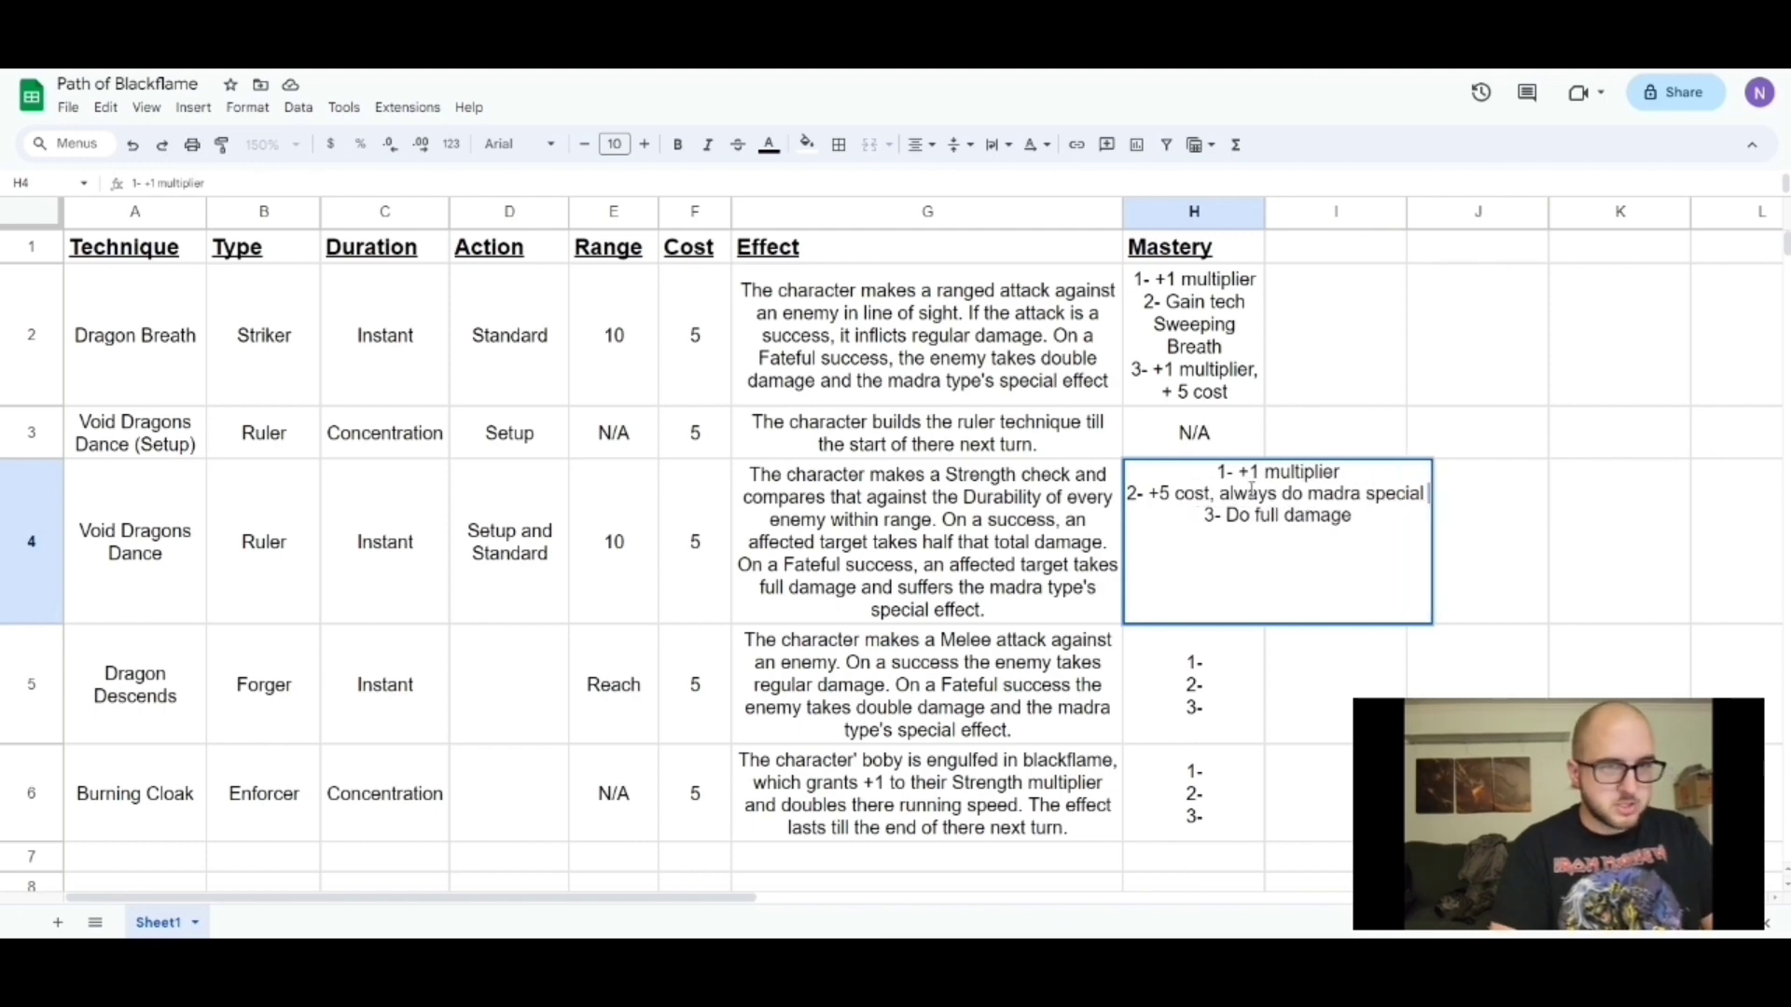
type(" effect")
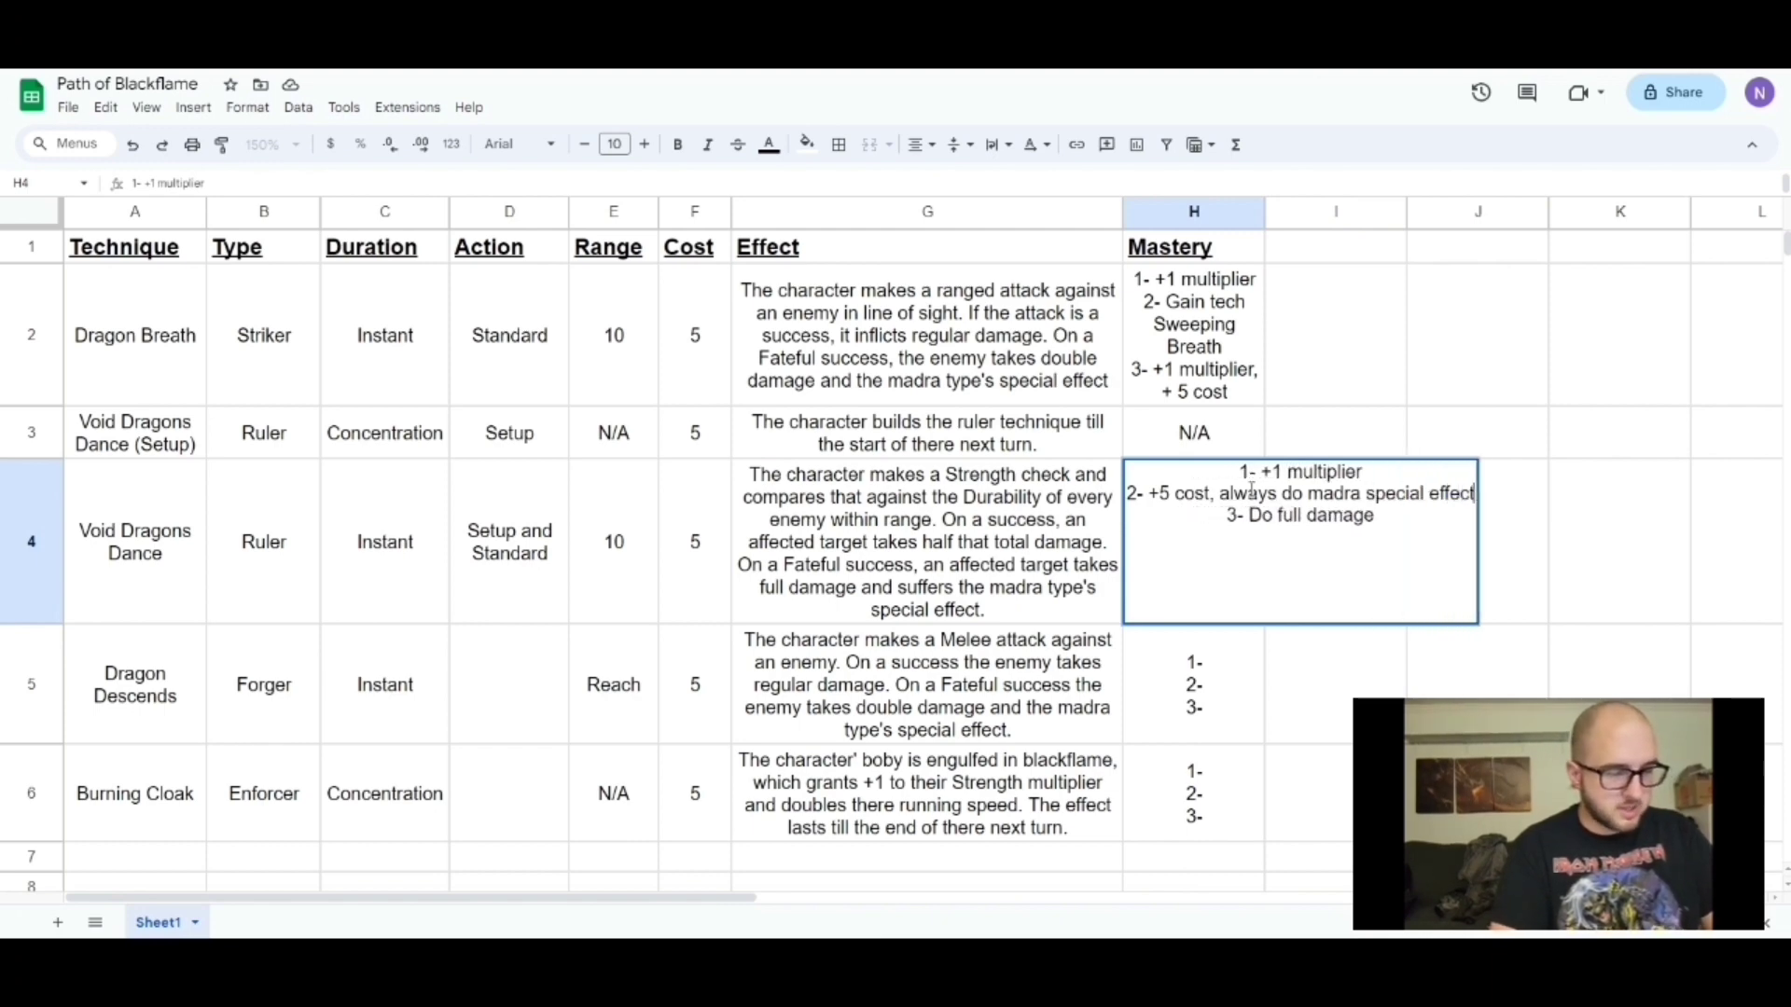
left_click(1059, 569)
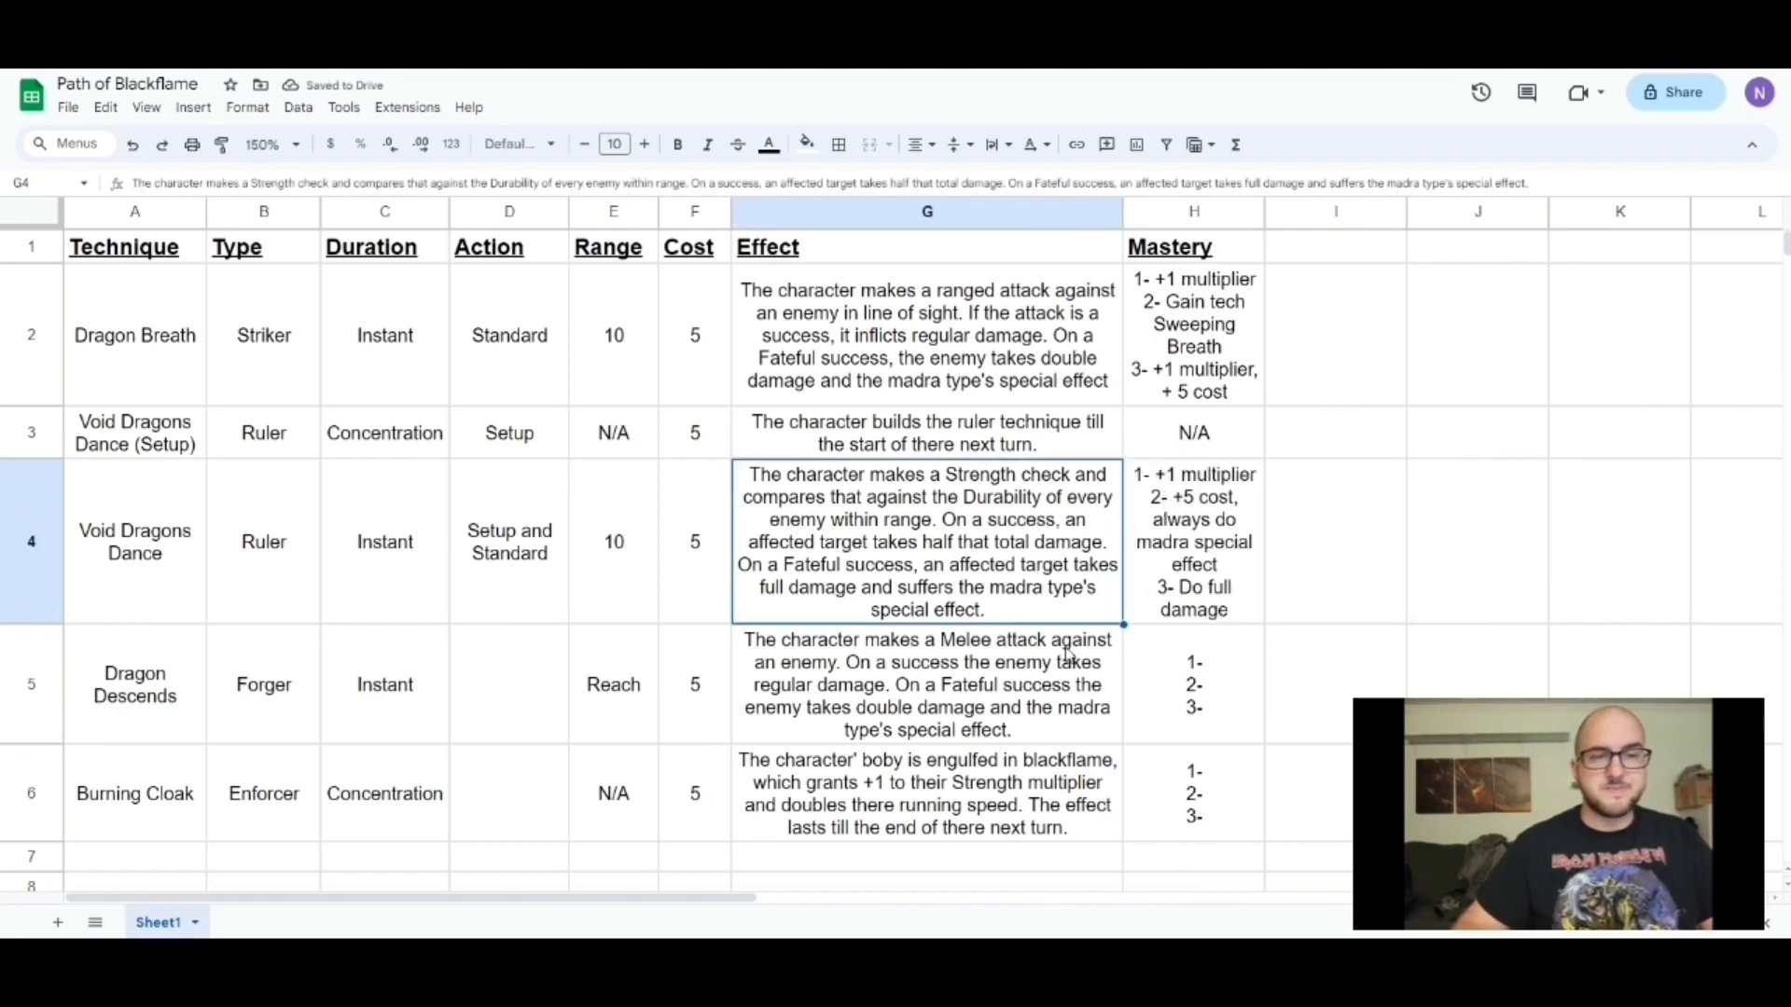
left_click(1145, 522)
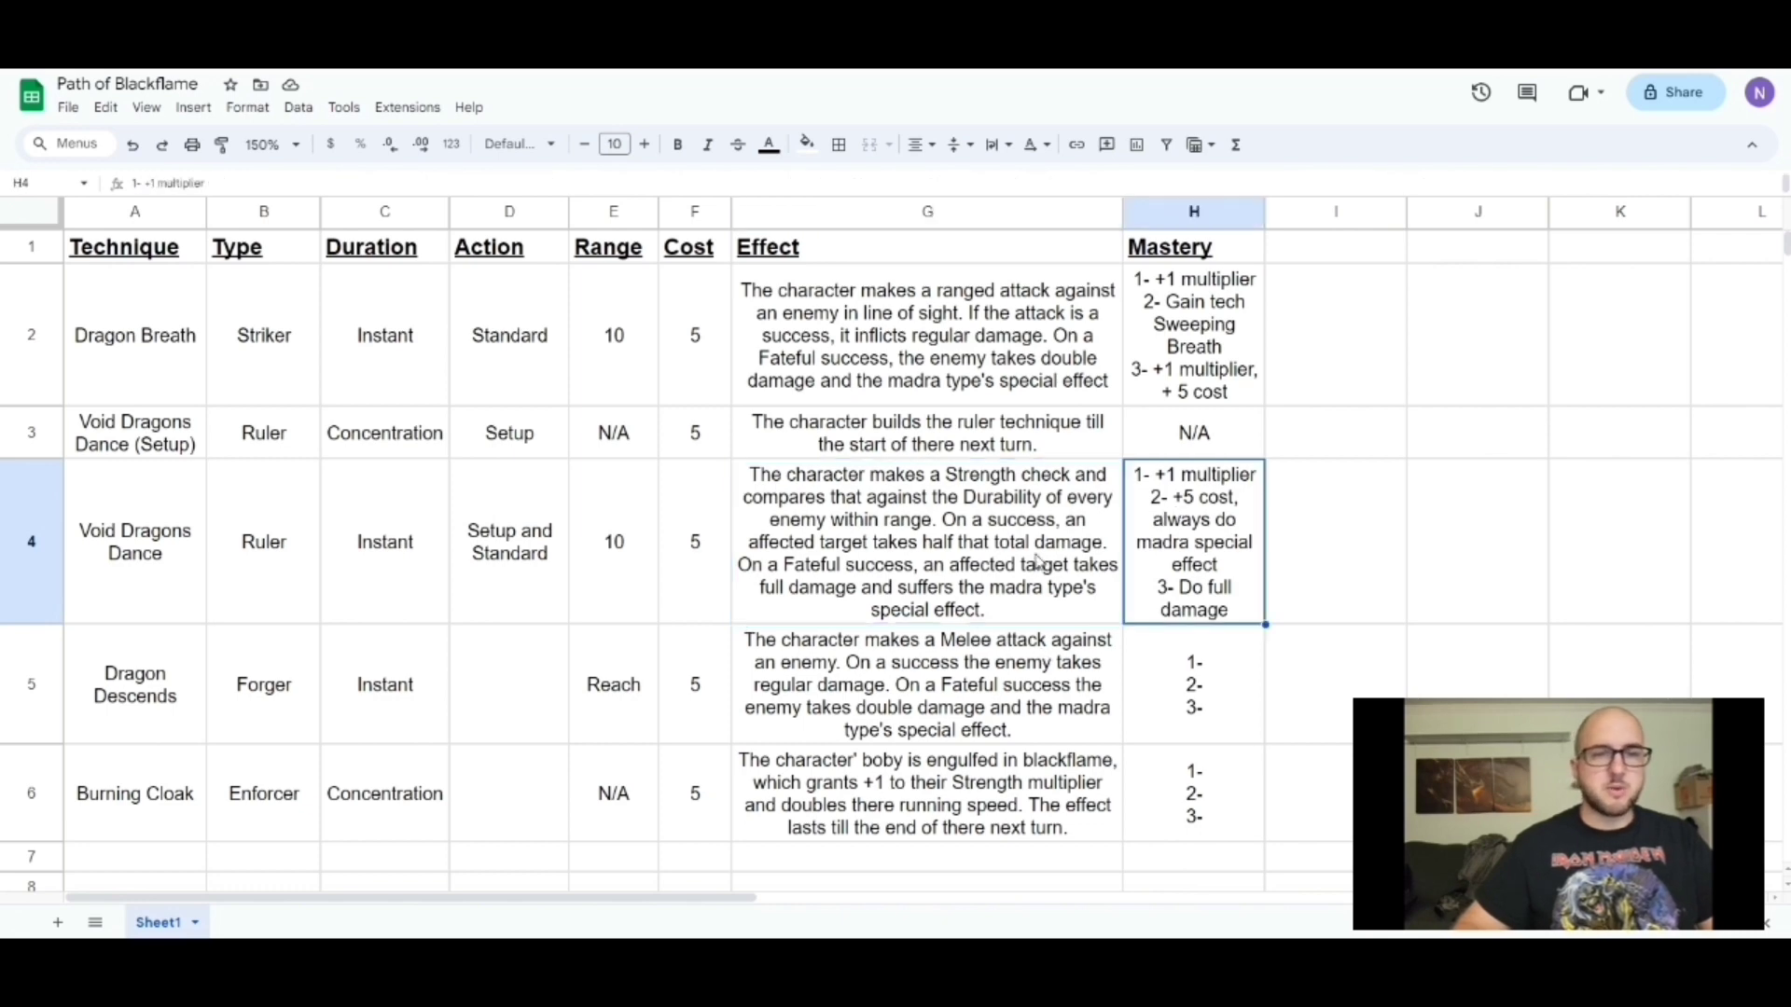
left_click(162, 682)
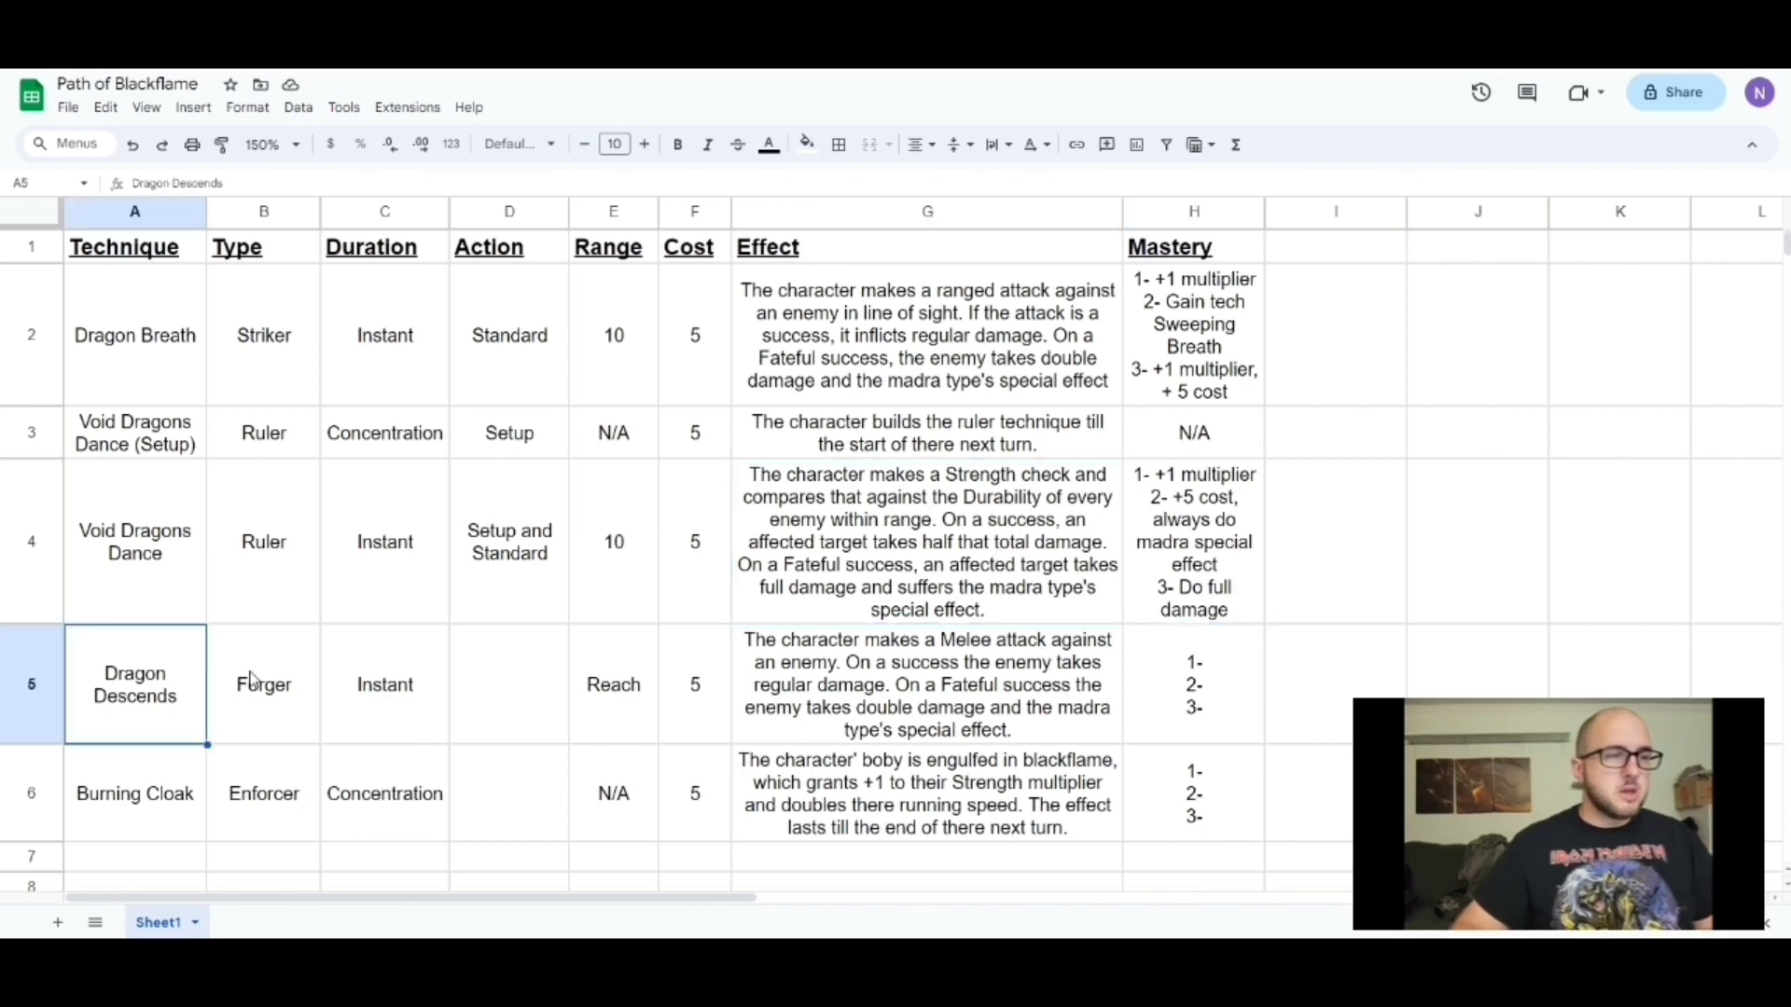
left_click(1118, 551)
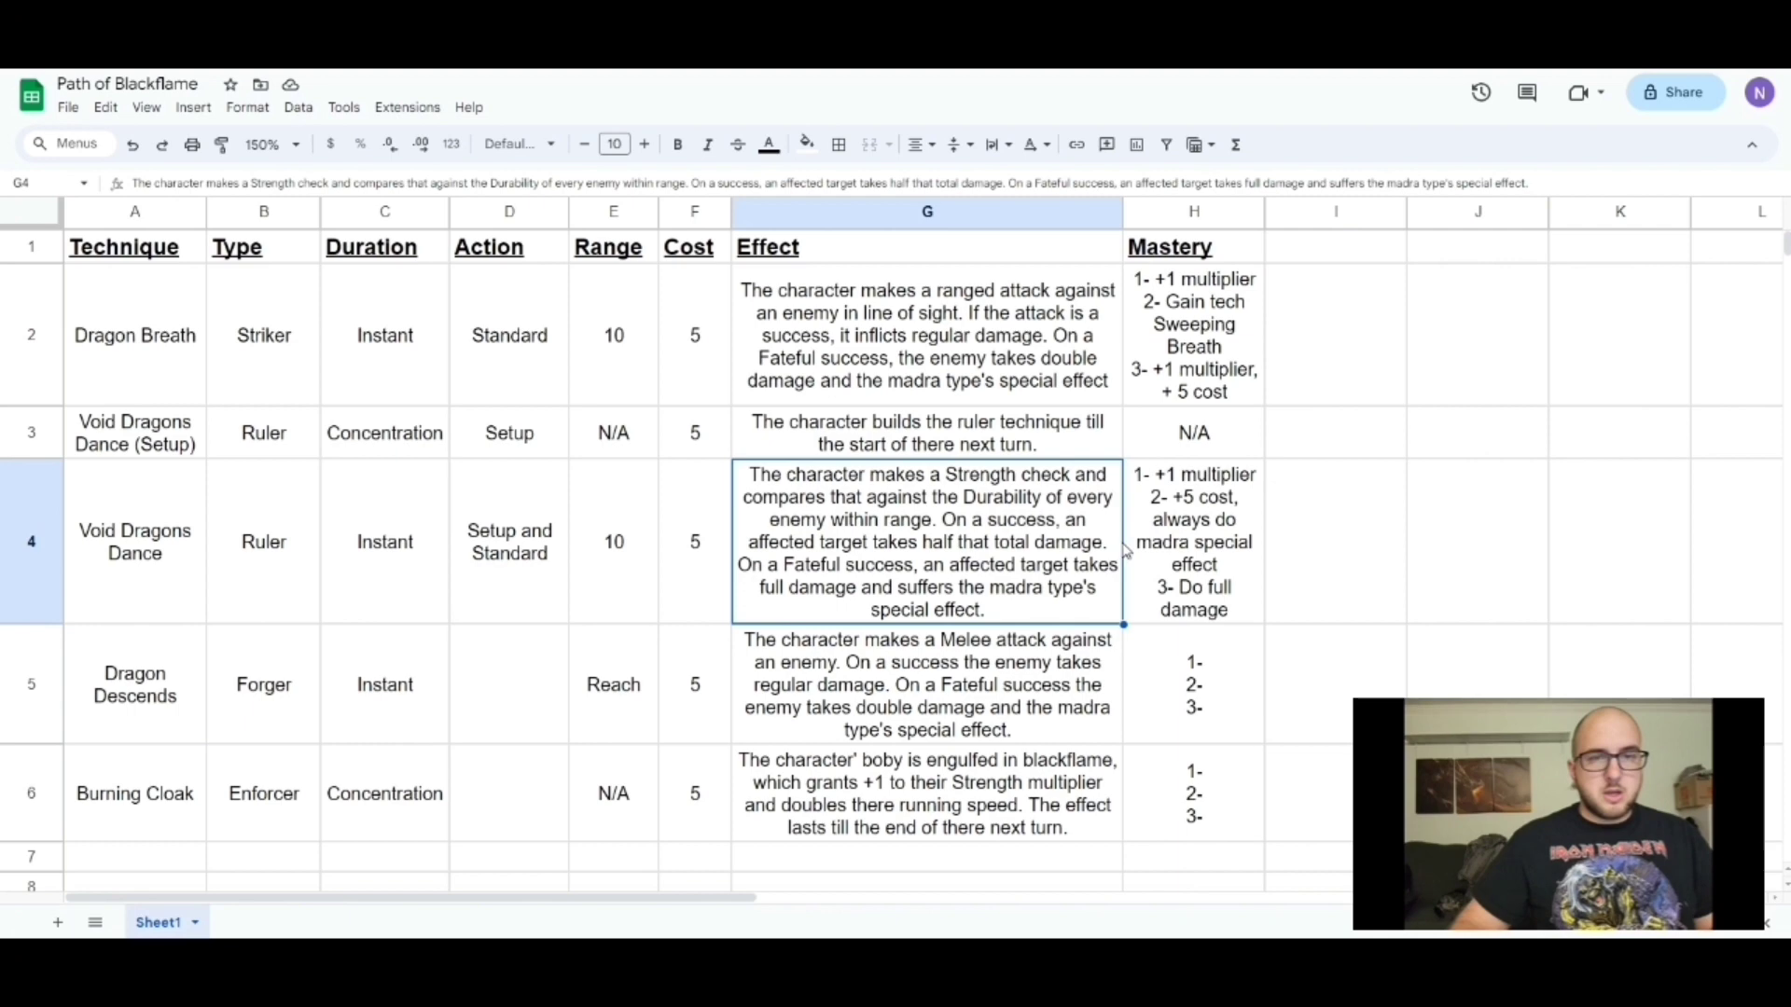
left_click(1130, 543)
key("Left")
key("Left")
key("Left")
key("Left")
left_click(870, 500)
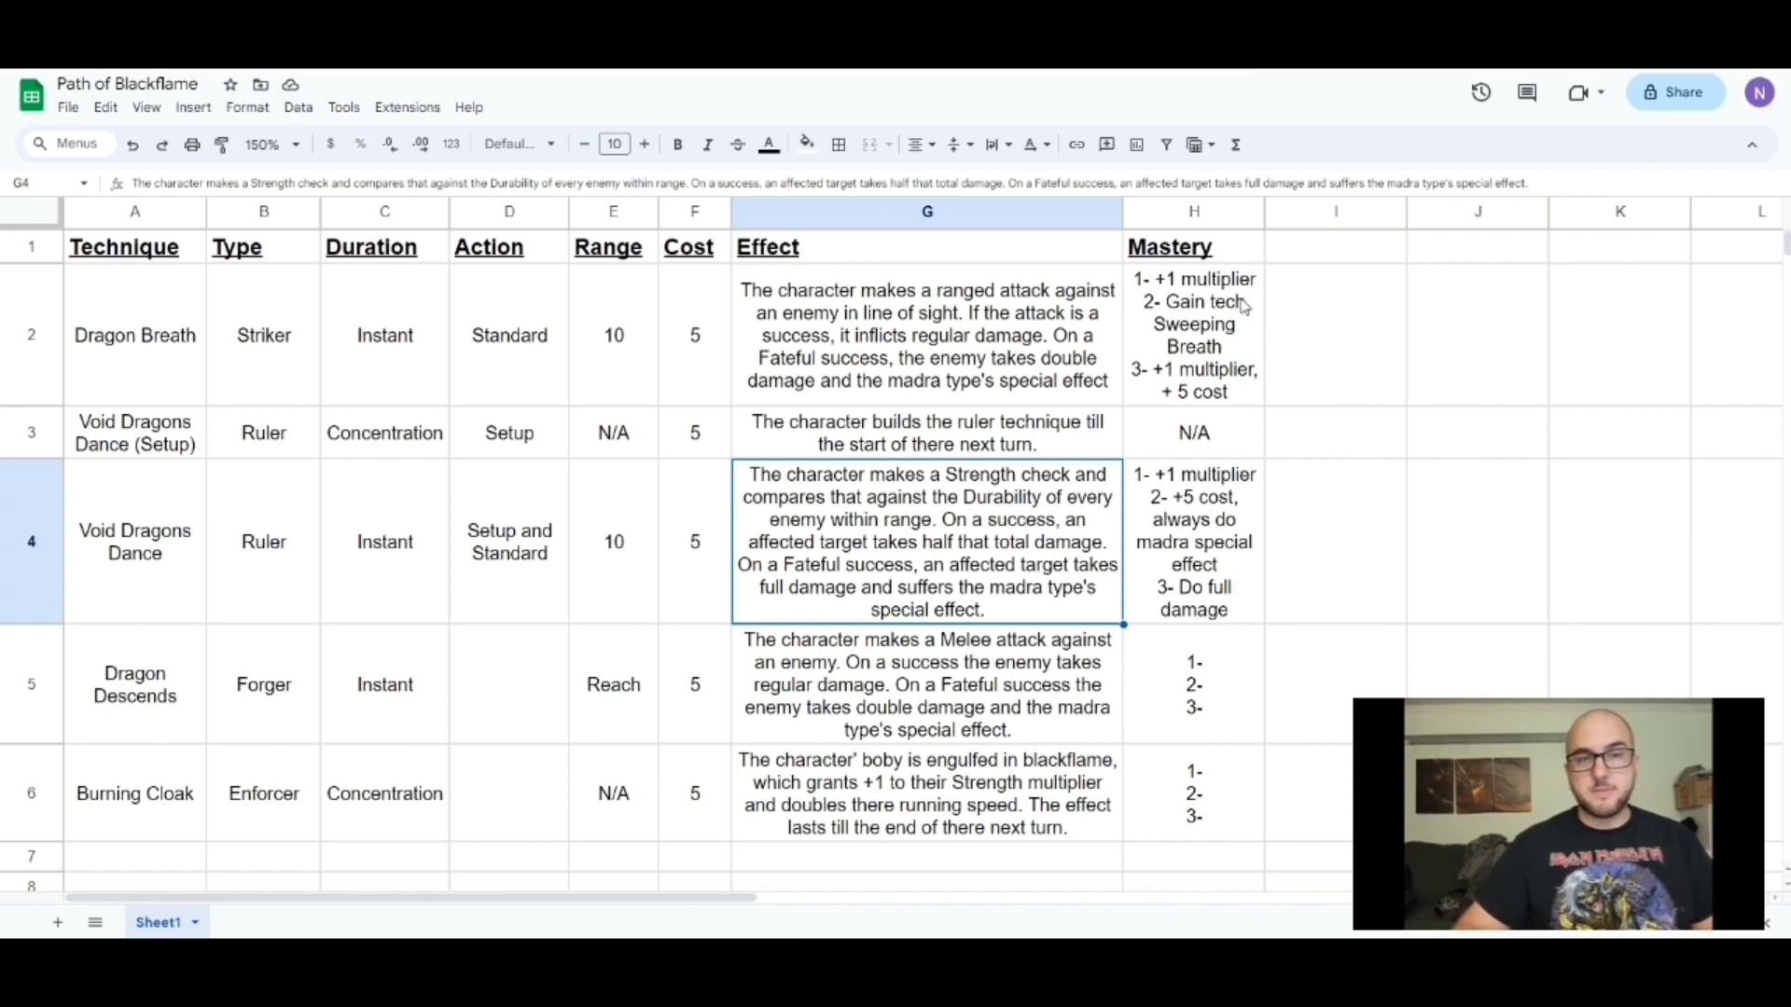
left_click(1156, 522)
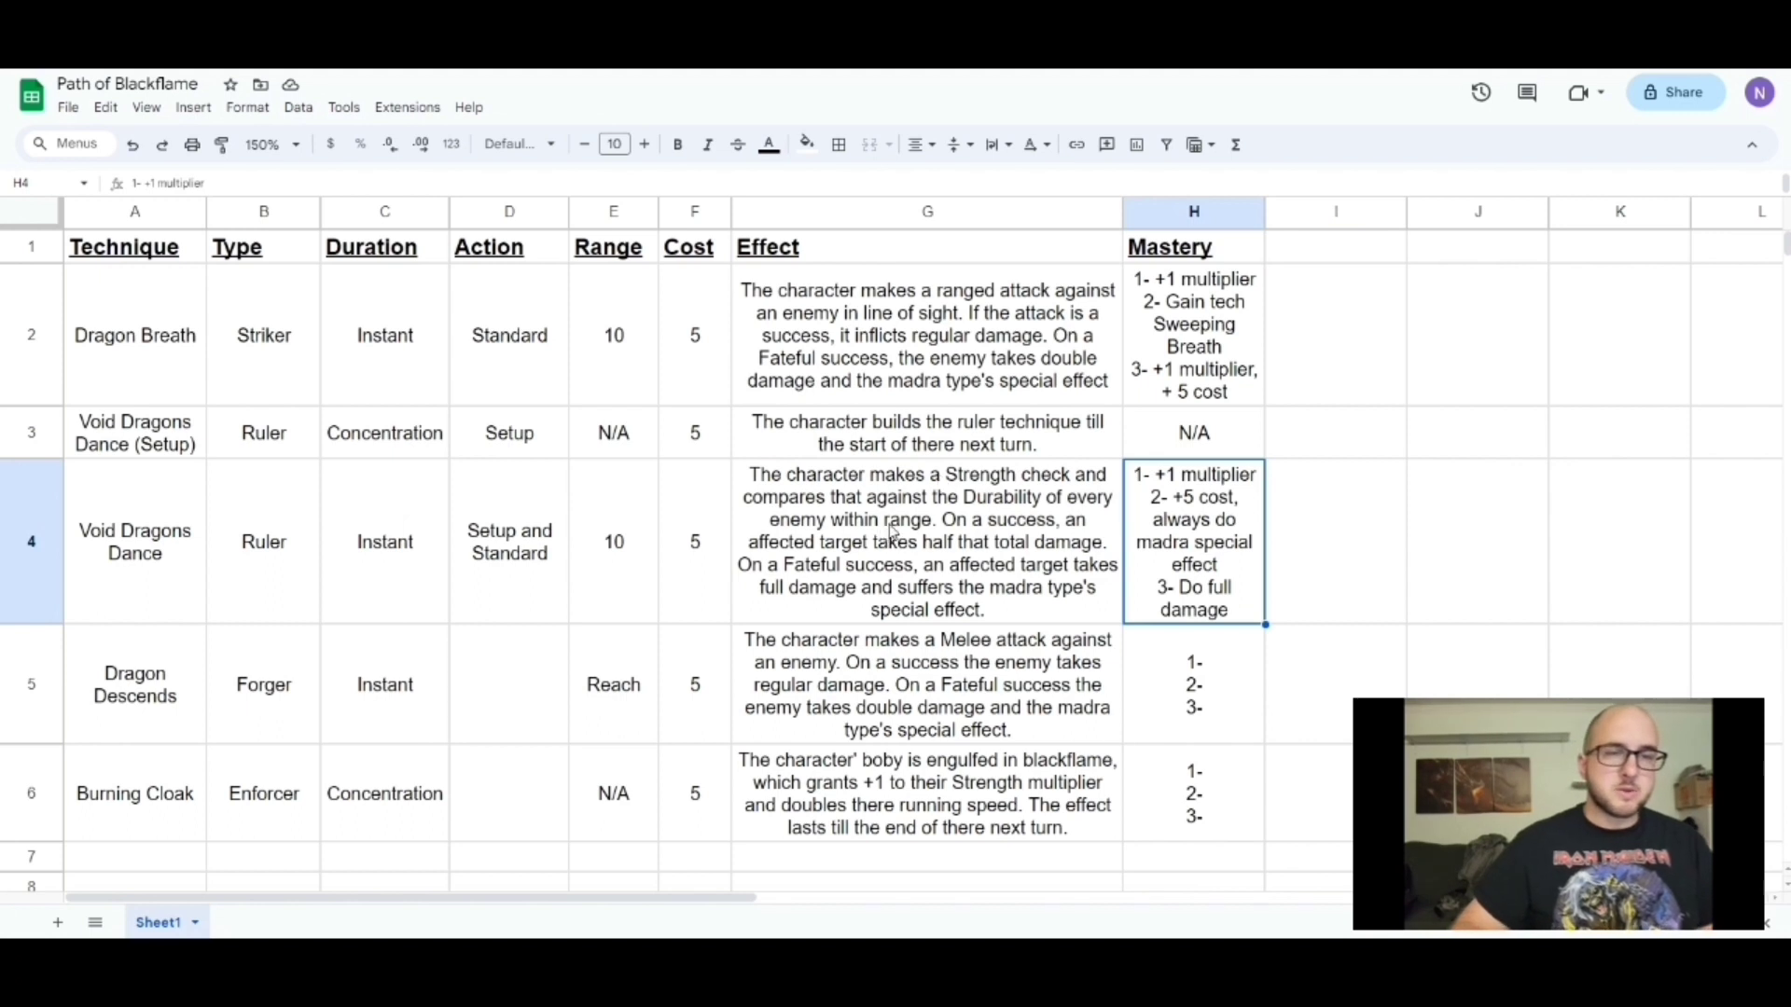
left_click(165, 678)
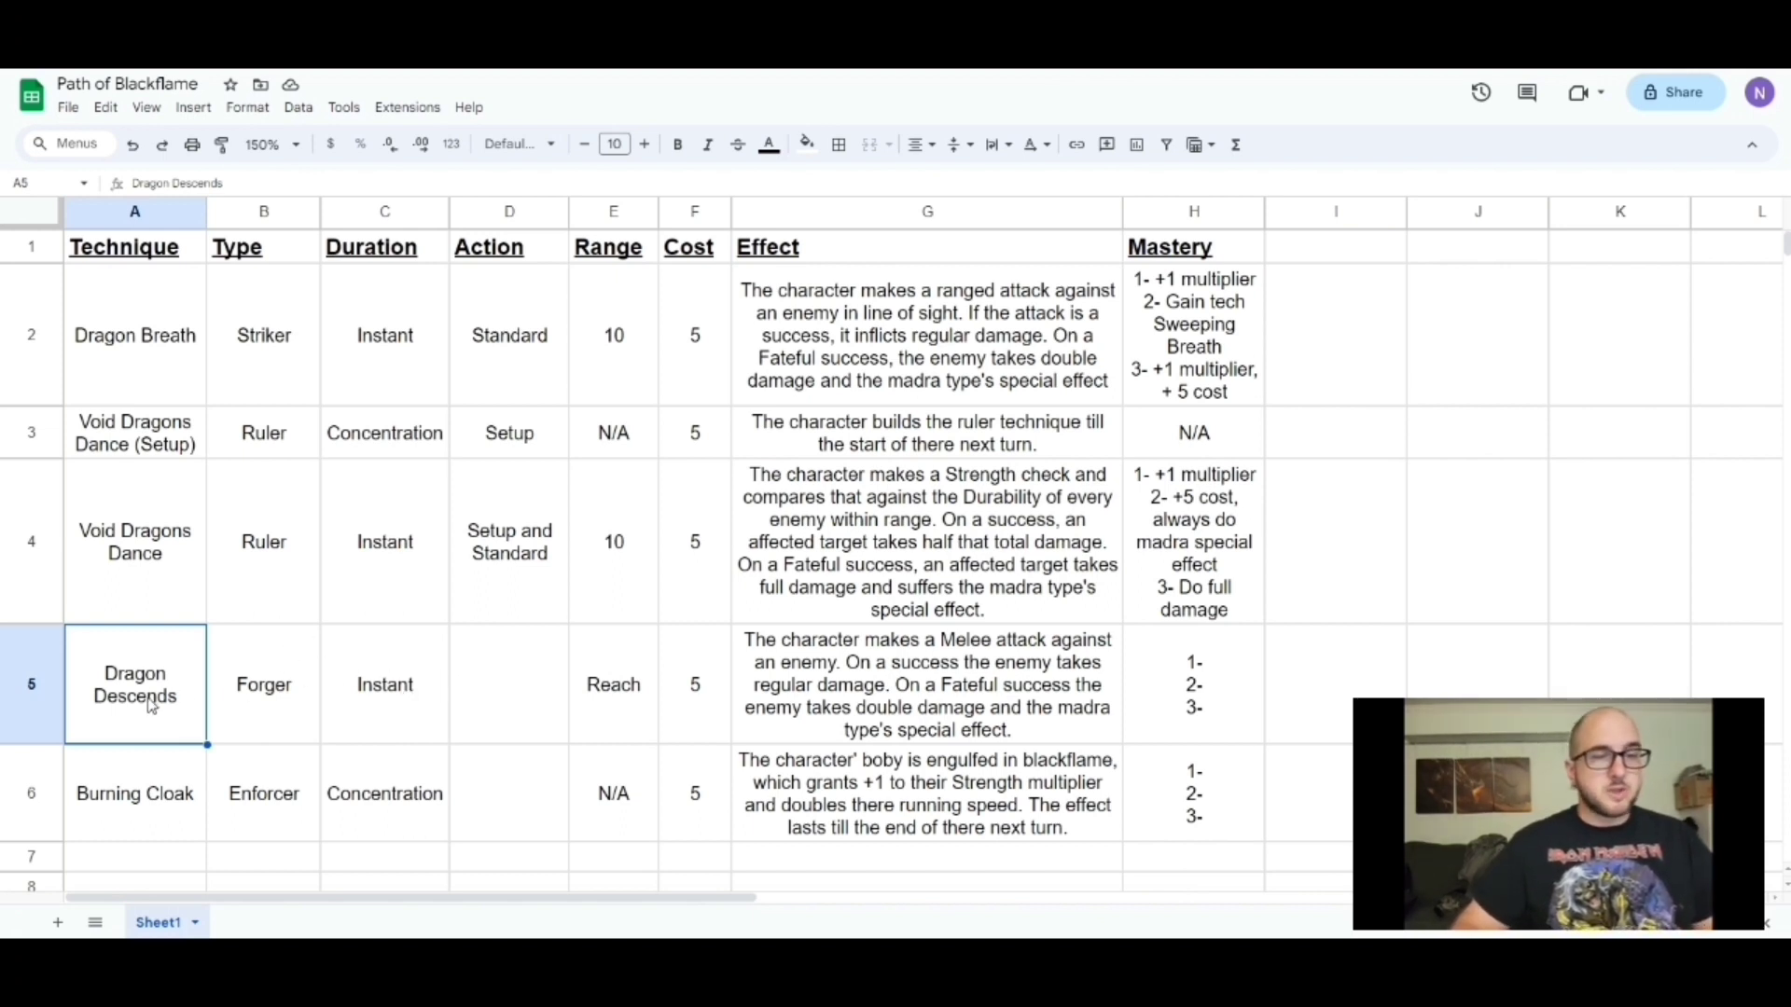
Enter 'Sandard' as Dragon Descends' Action in D5 and review the rest of the row
left_click(267, 673)
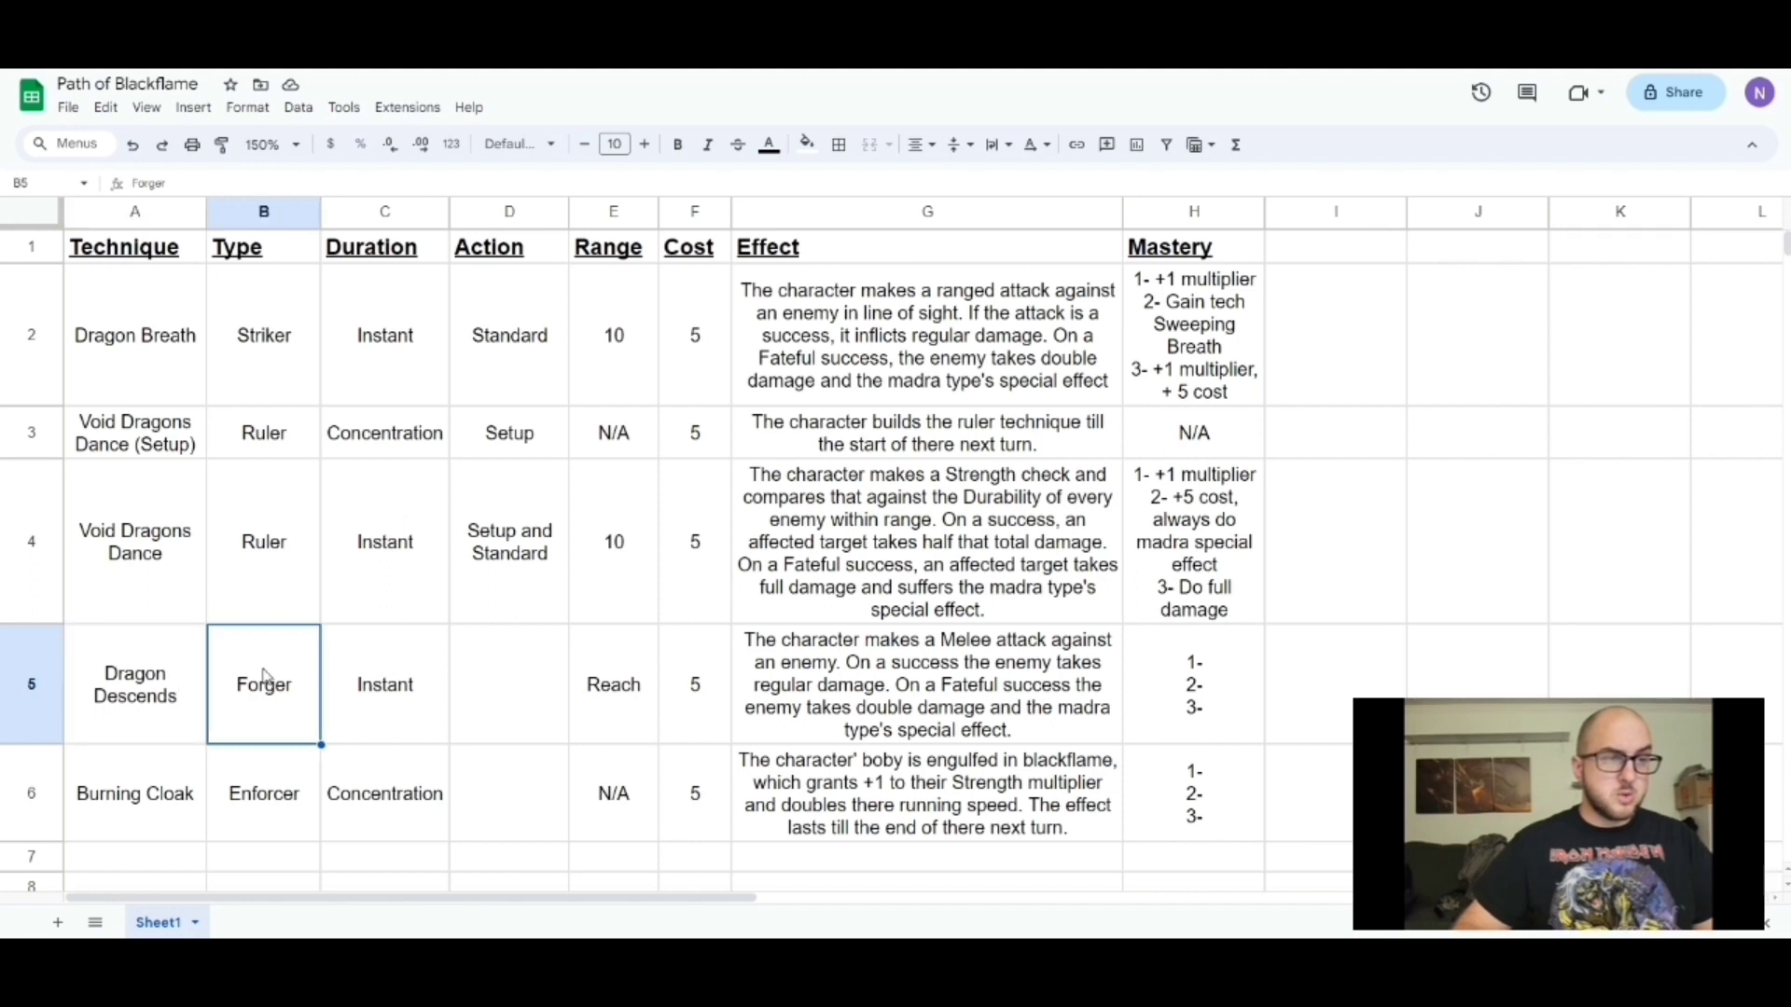
left_click(417, 695)
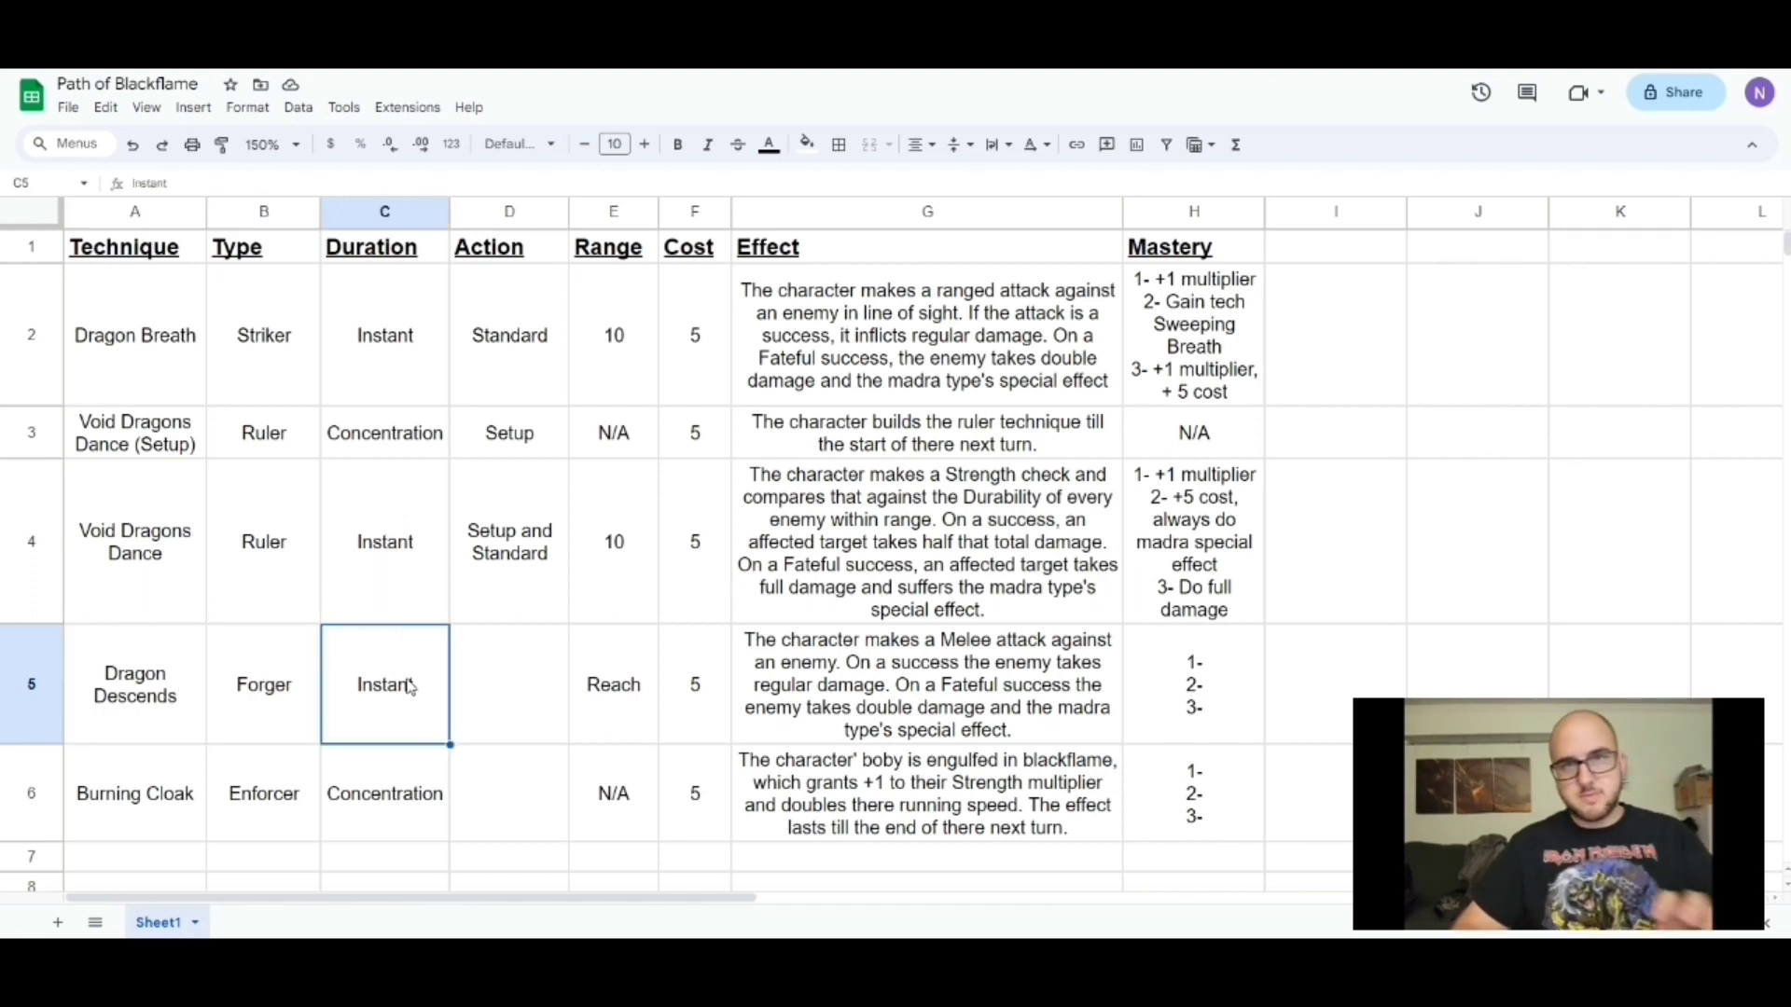
left_click(495, 688)
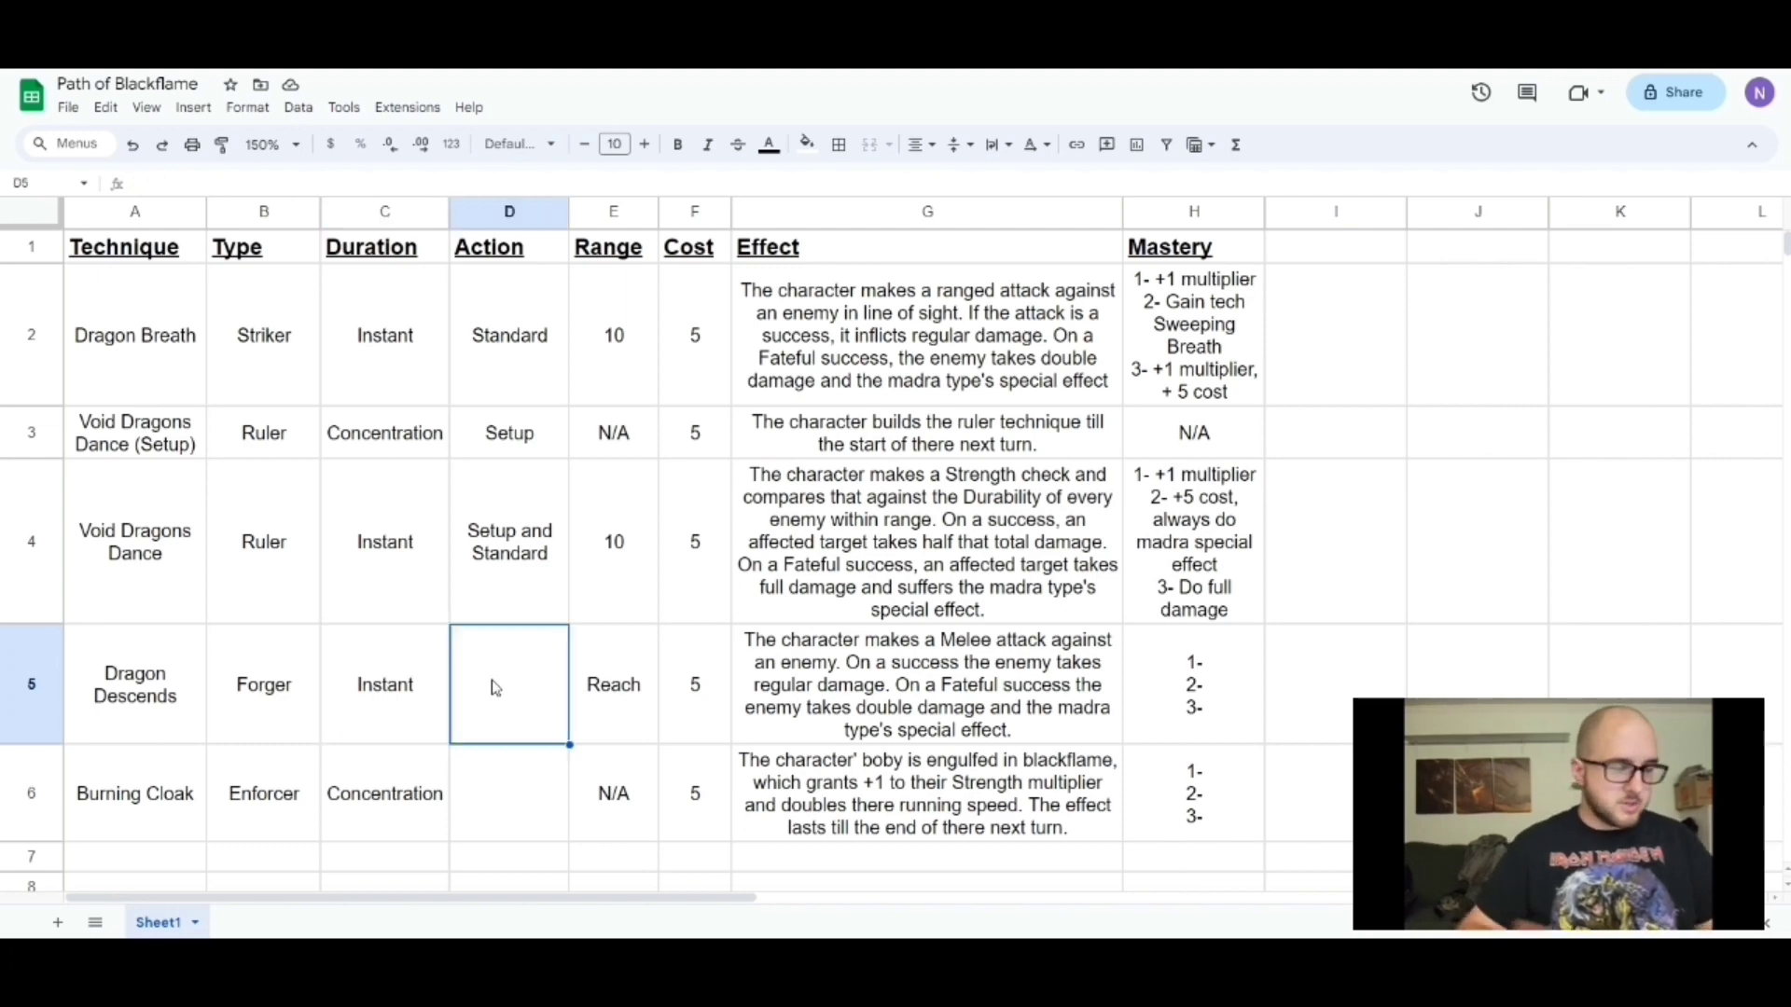
type("Sandard")
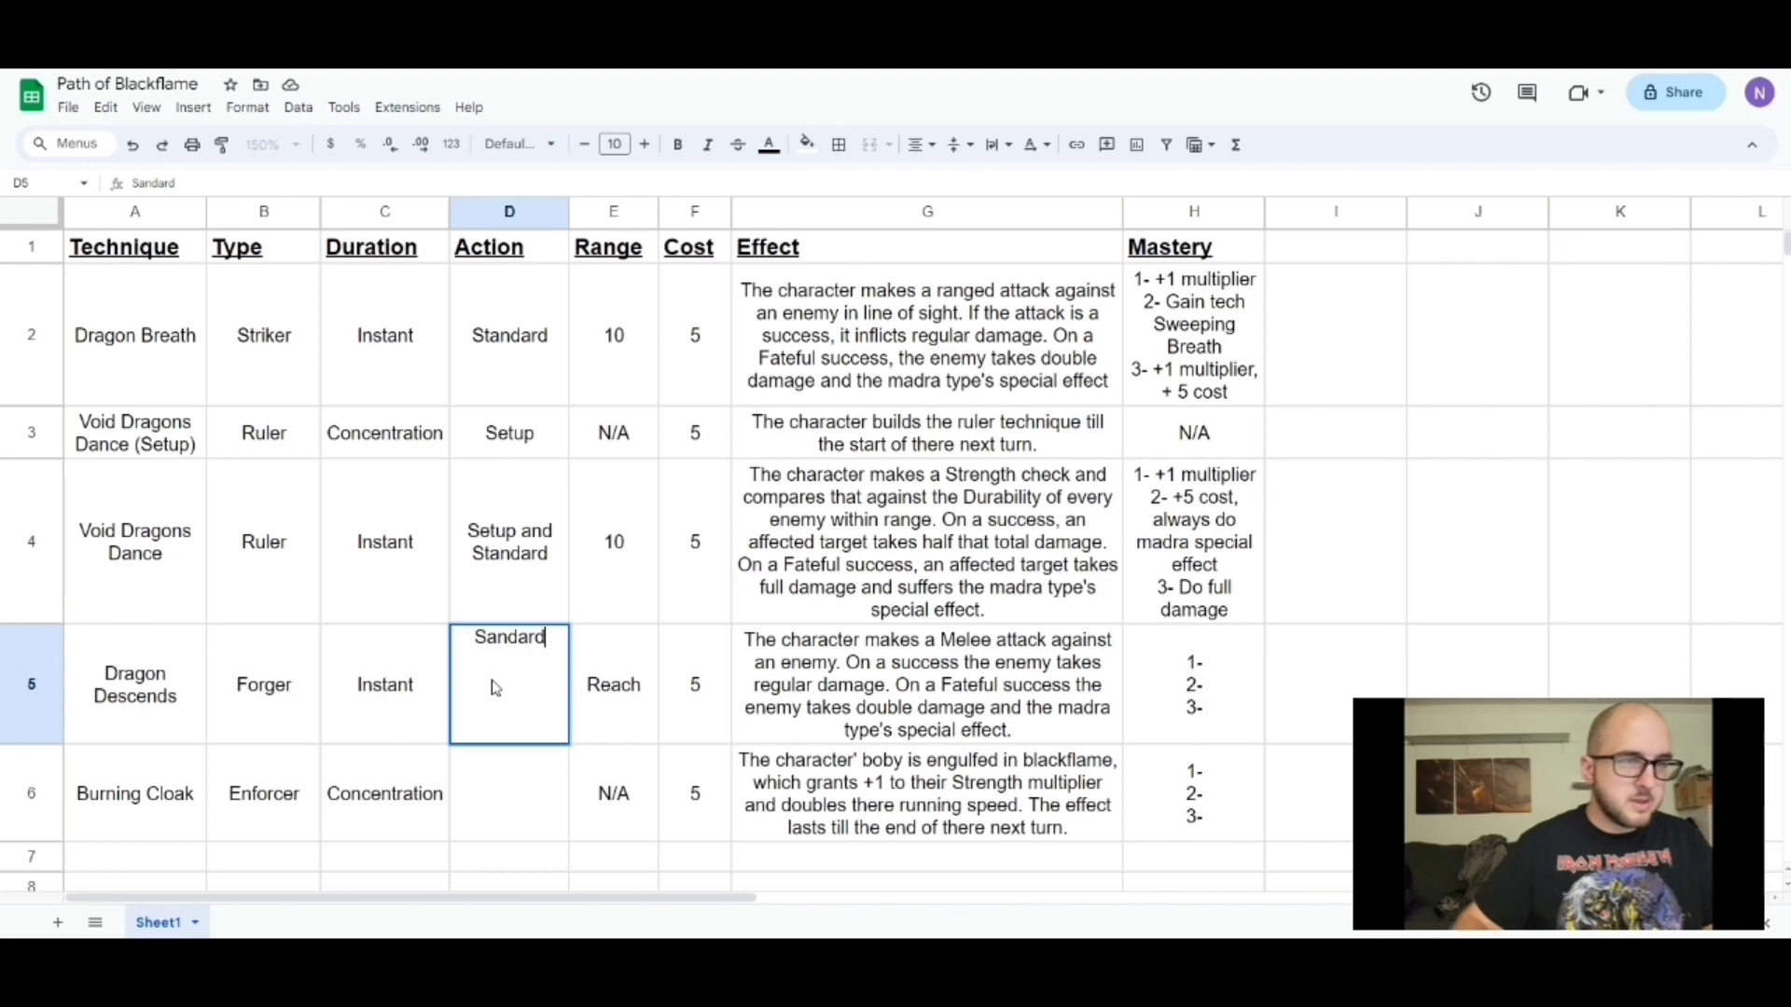
left_click(639, 679)
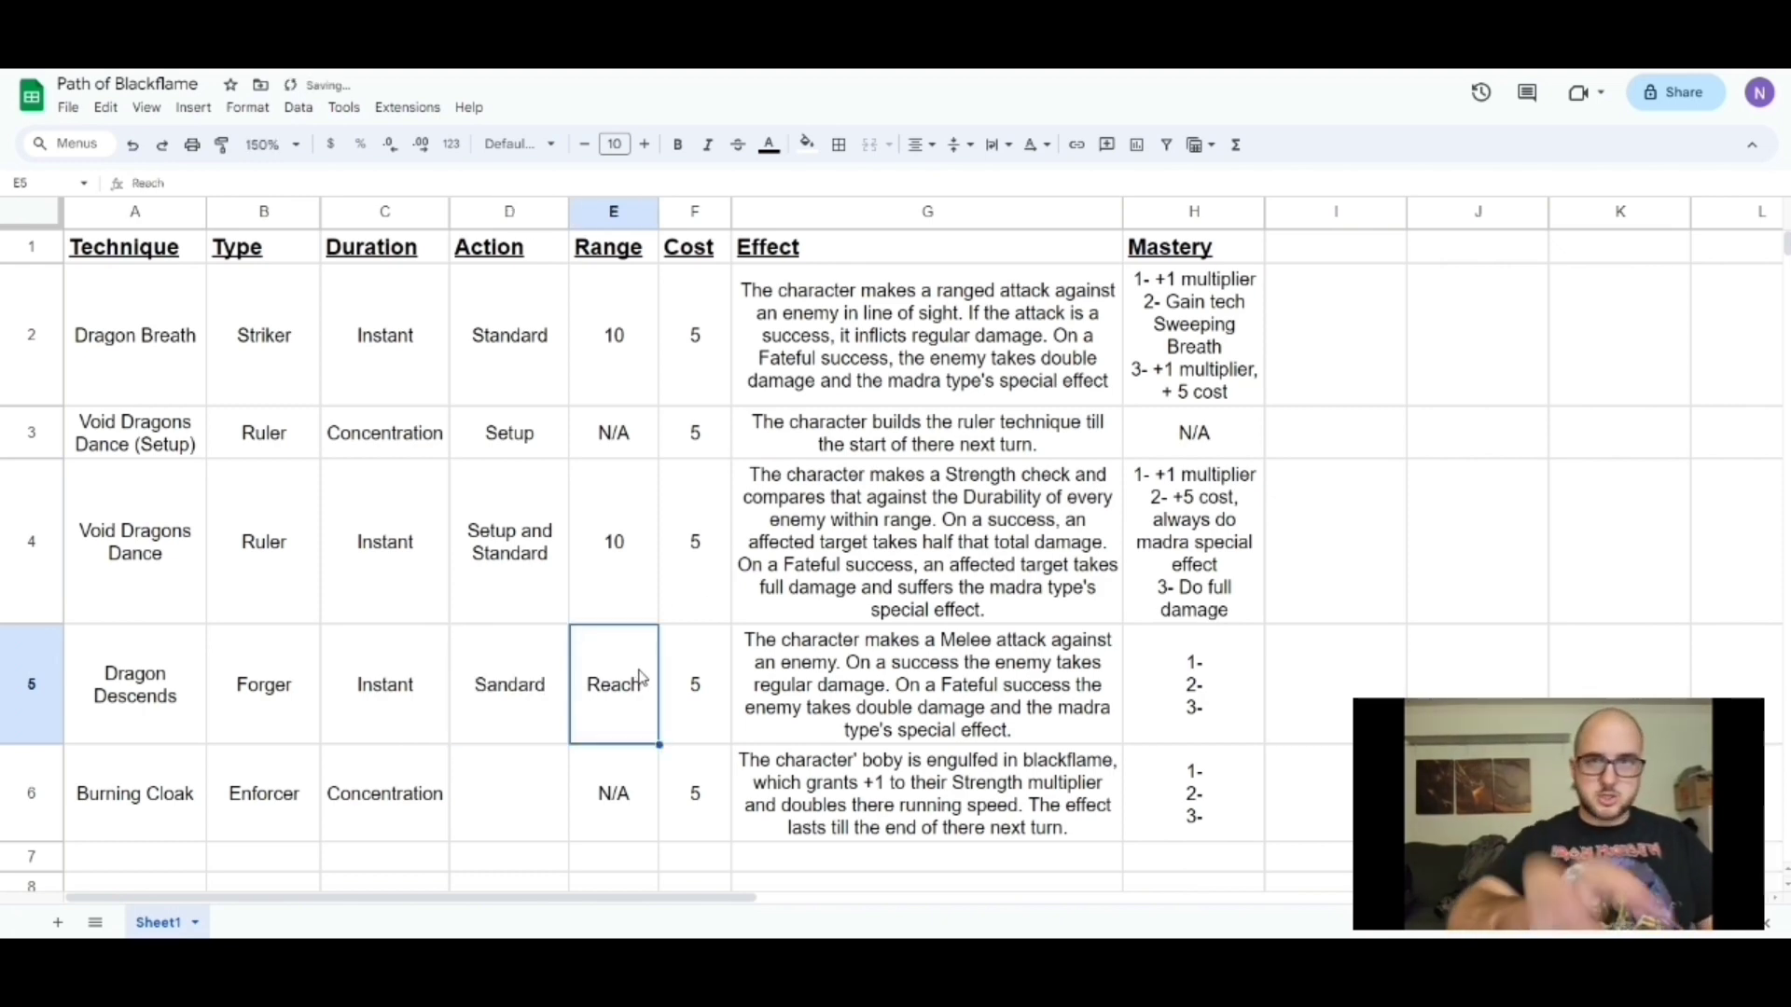
left_click(713, 679)
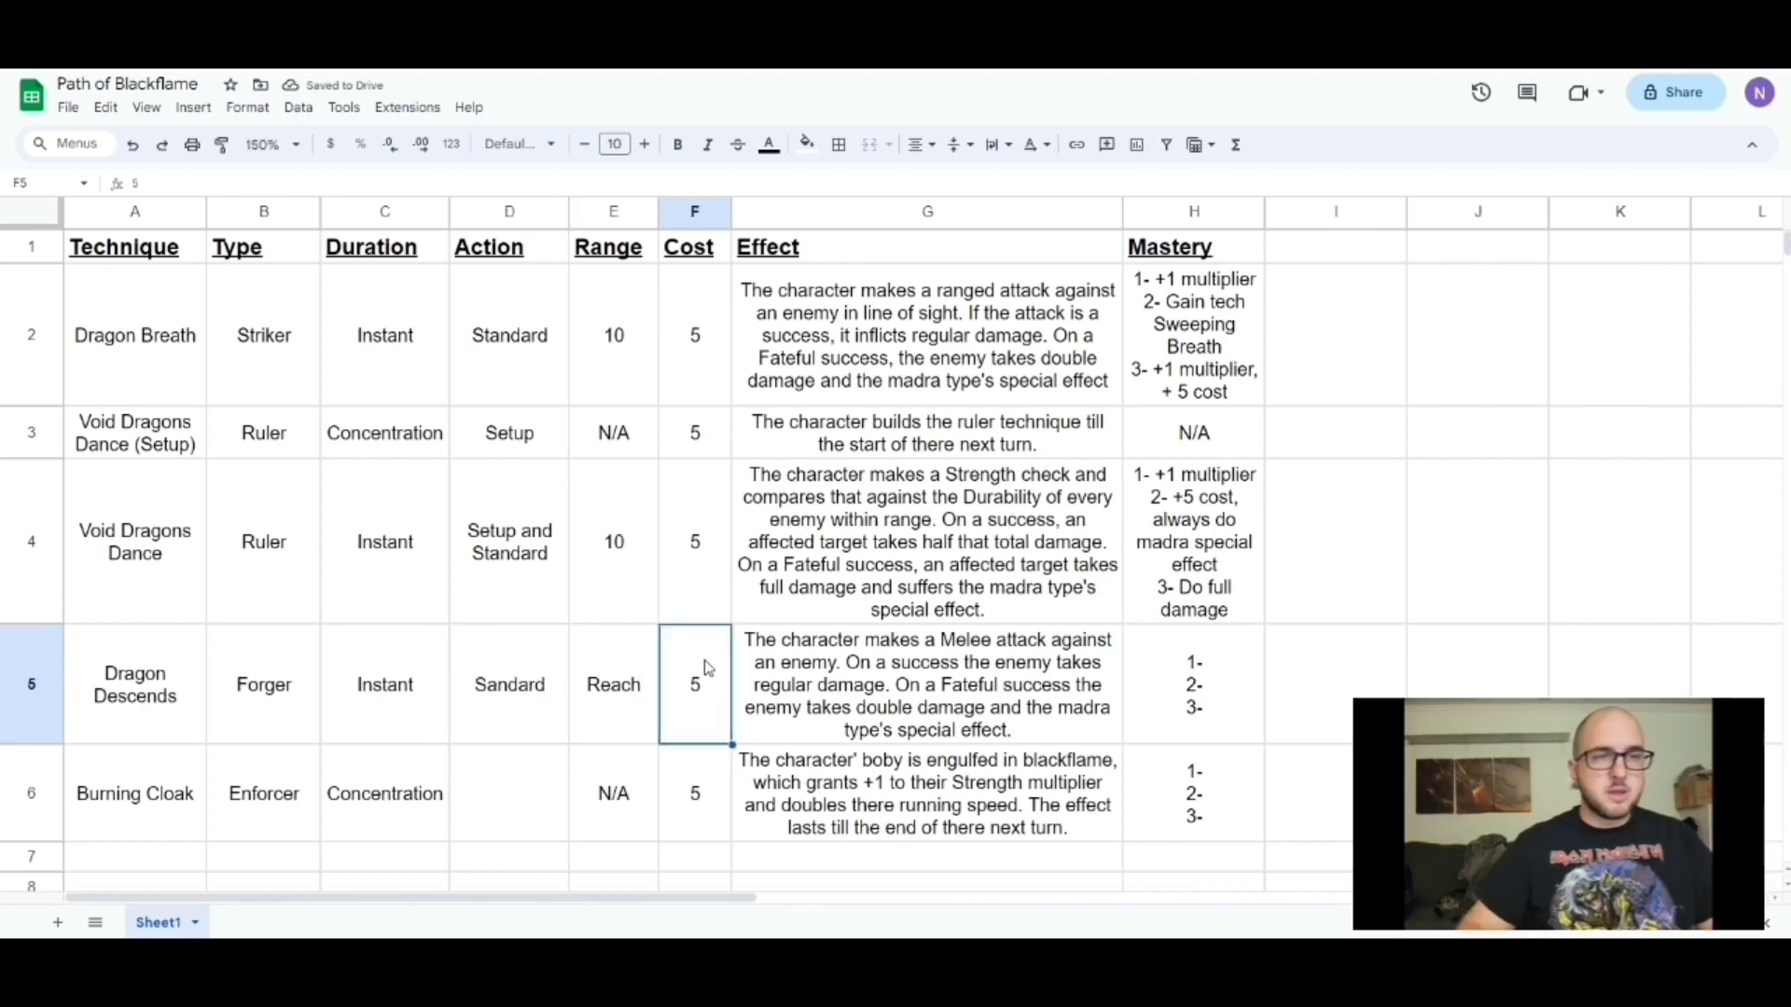
left_click(938, 673)
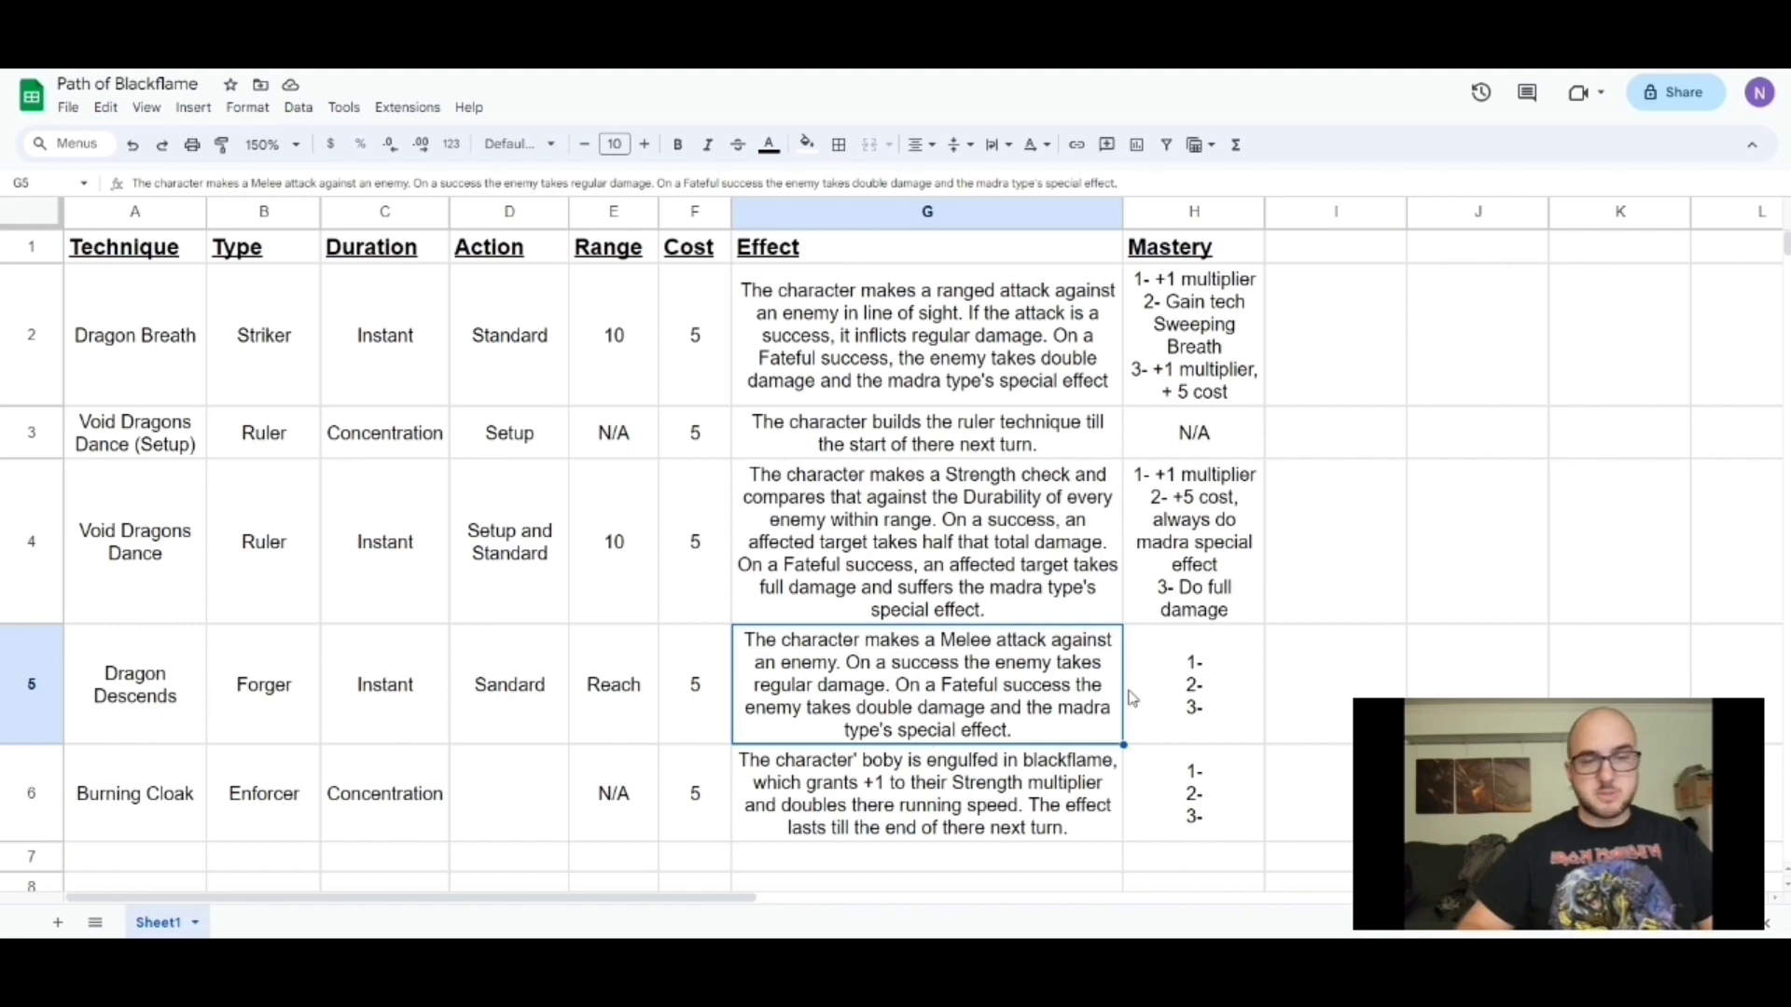
left_click(1185, 677)
In H5, write '+1 multiplier' for level 1 and 'Always does madra effect' for level 3
double_click(1211, 645)
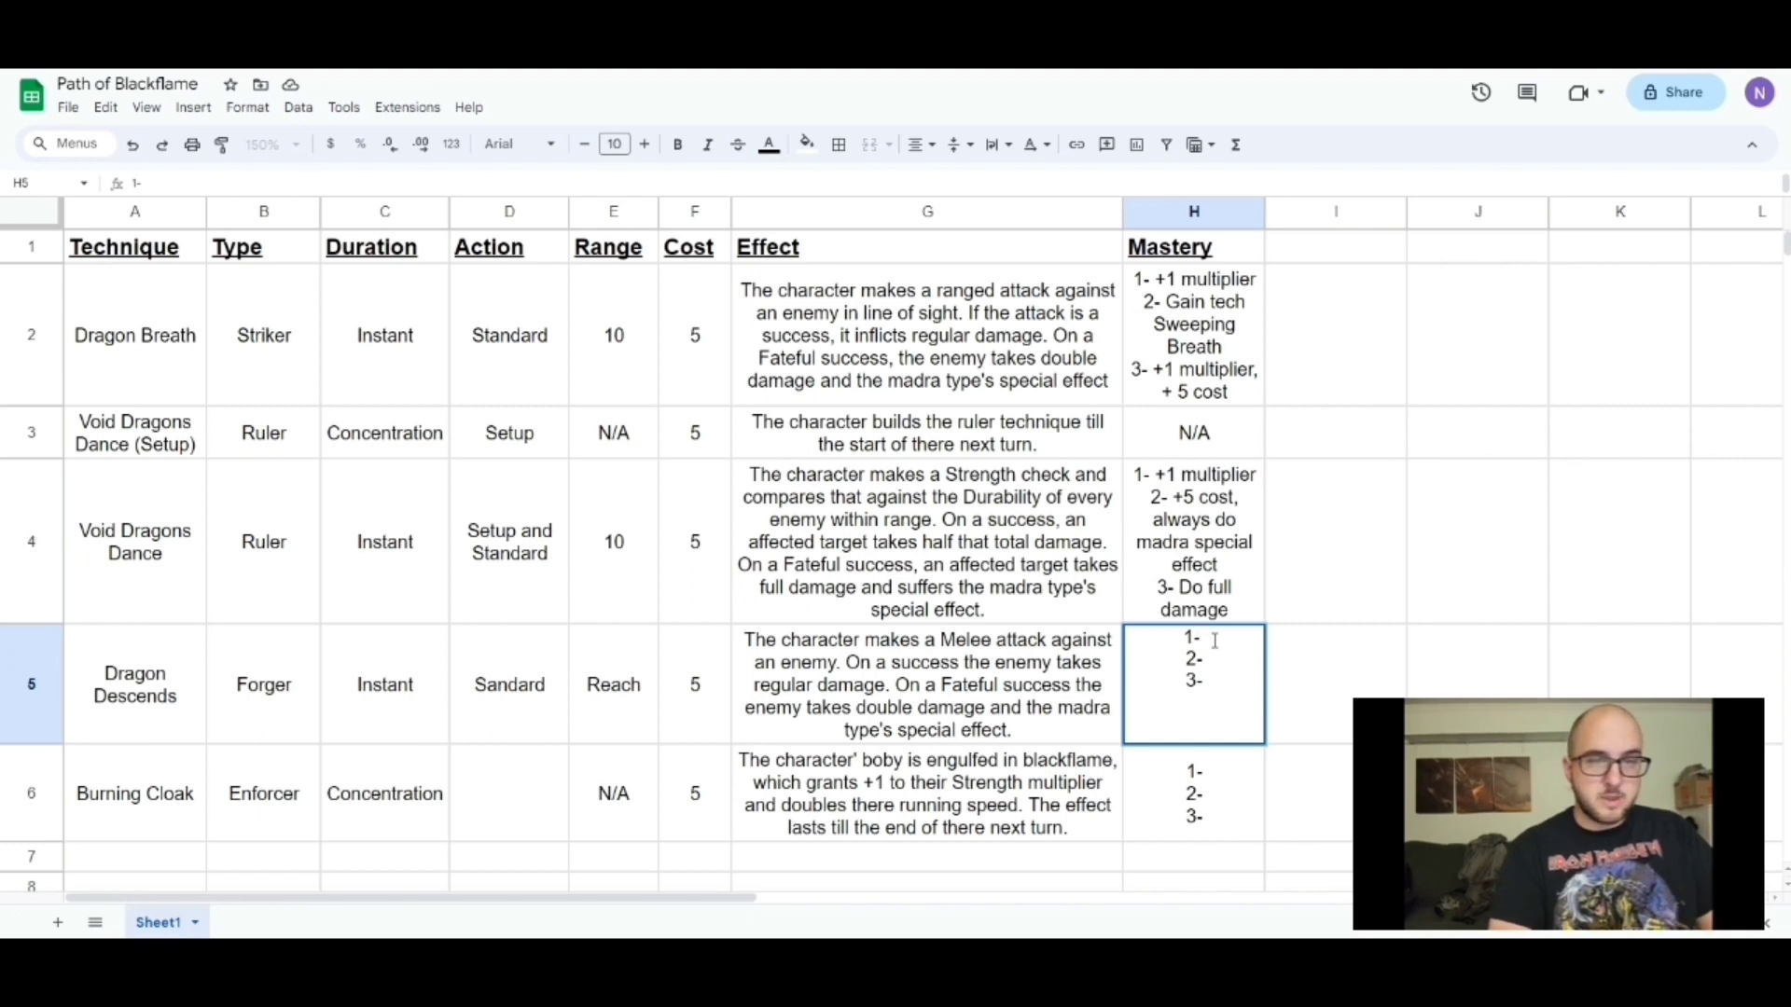
type("+")
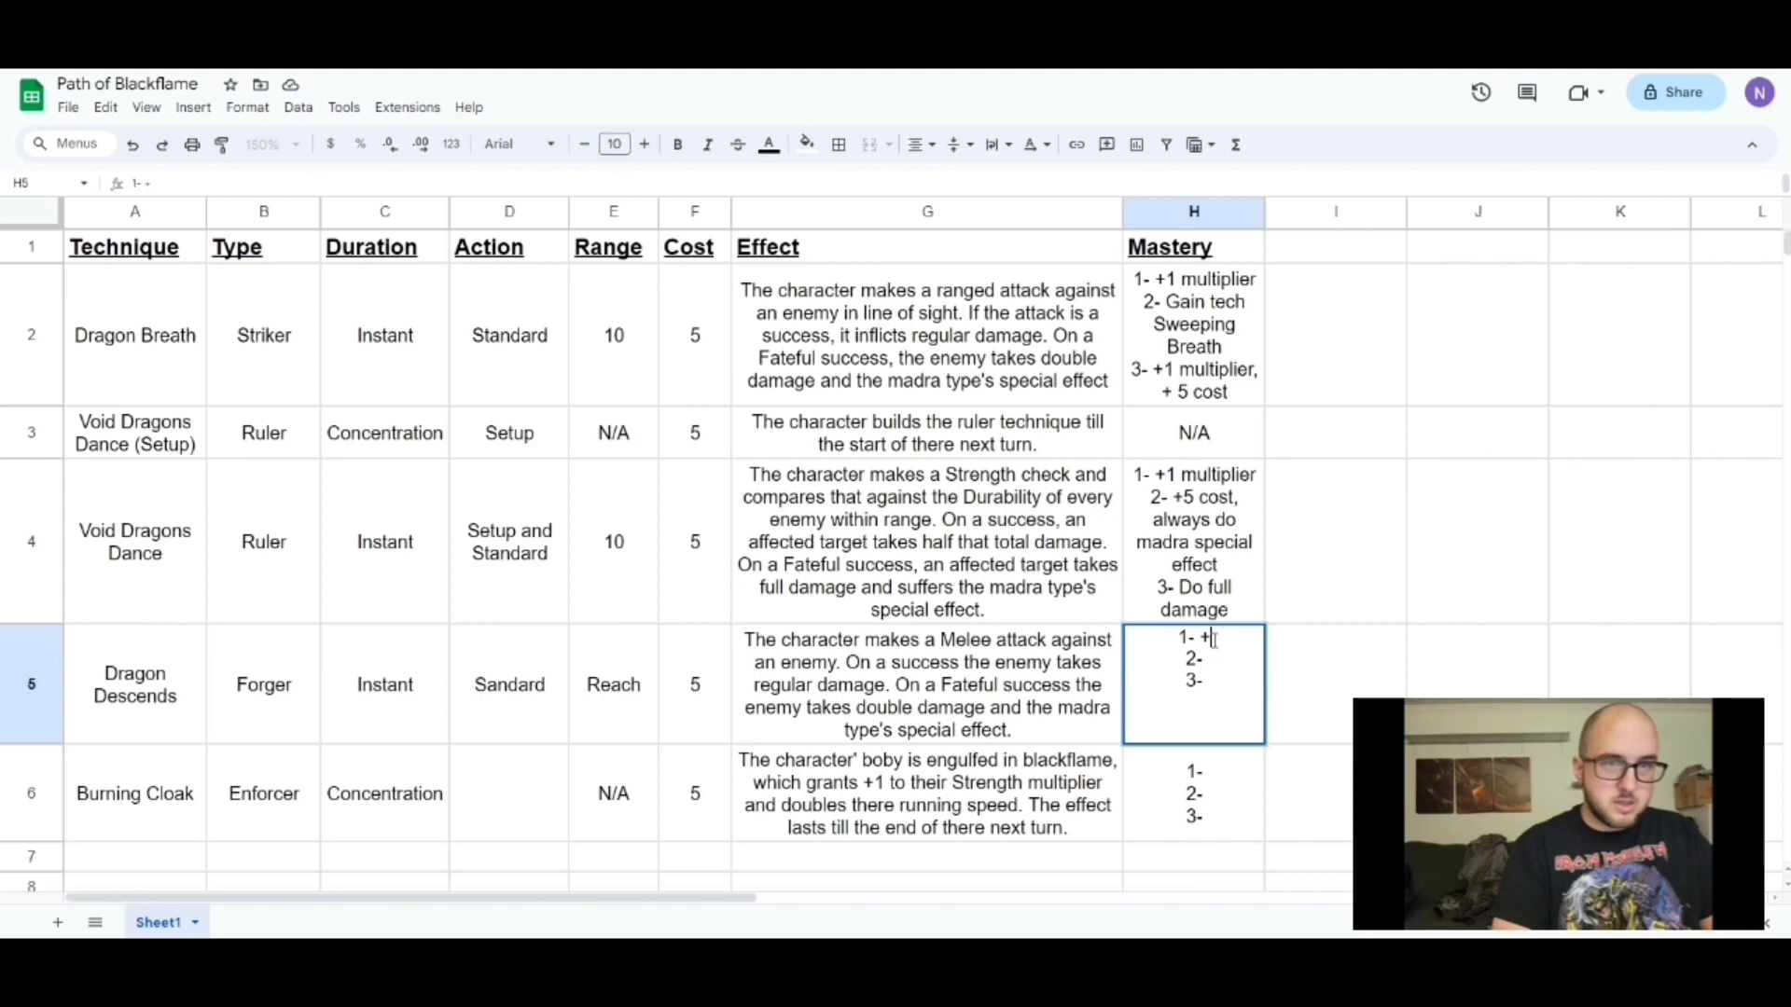
type("1 mul")
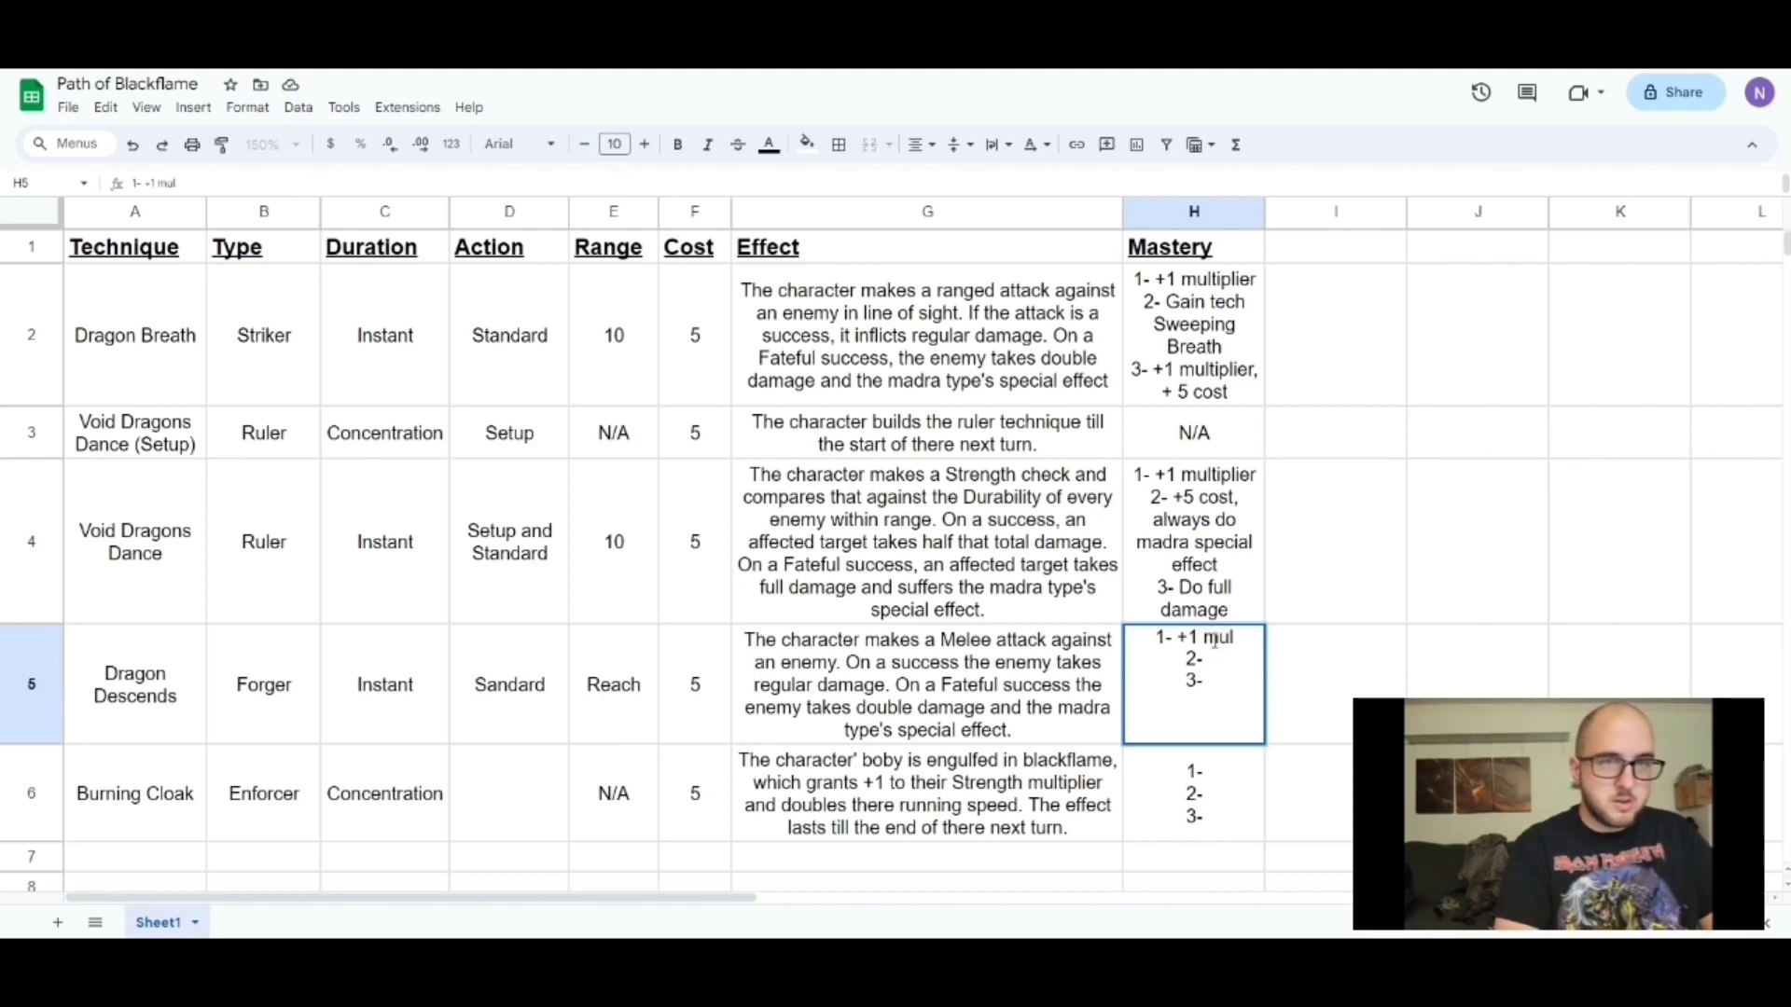
type("tiplier")
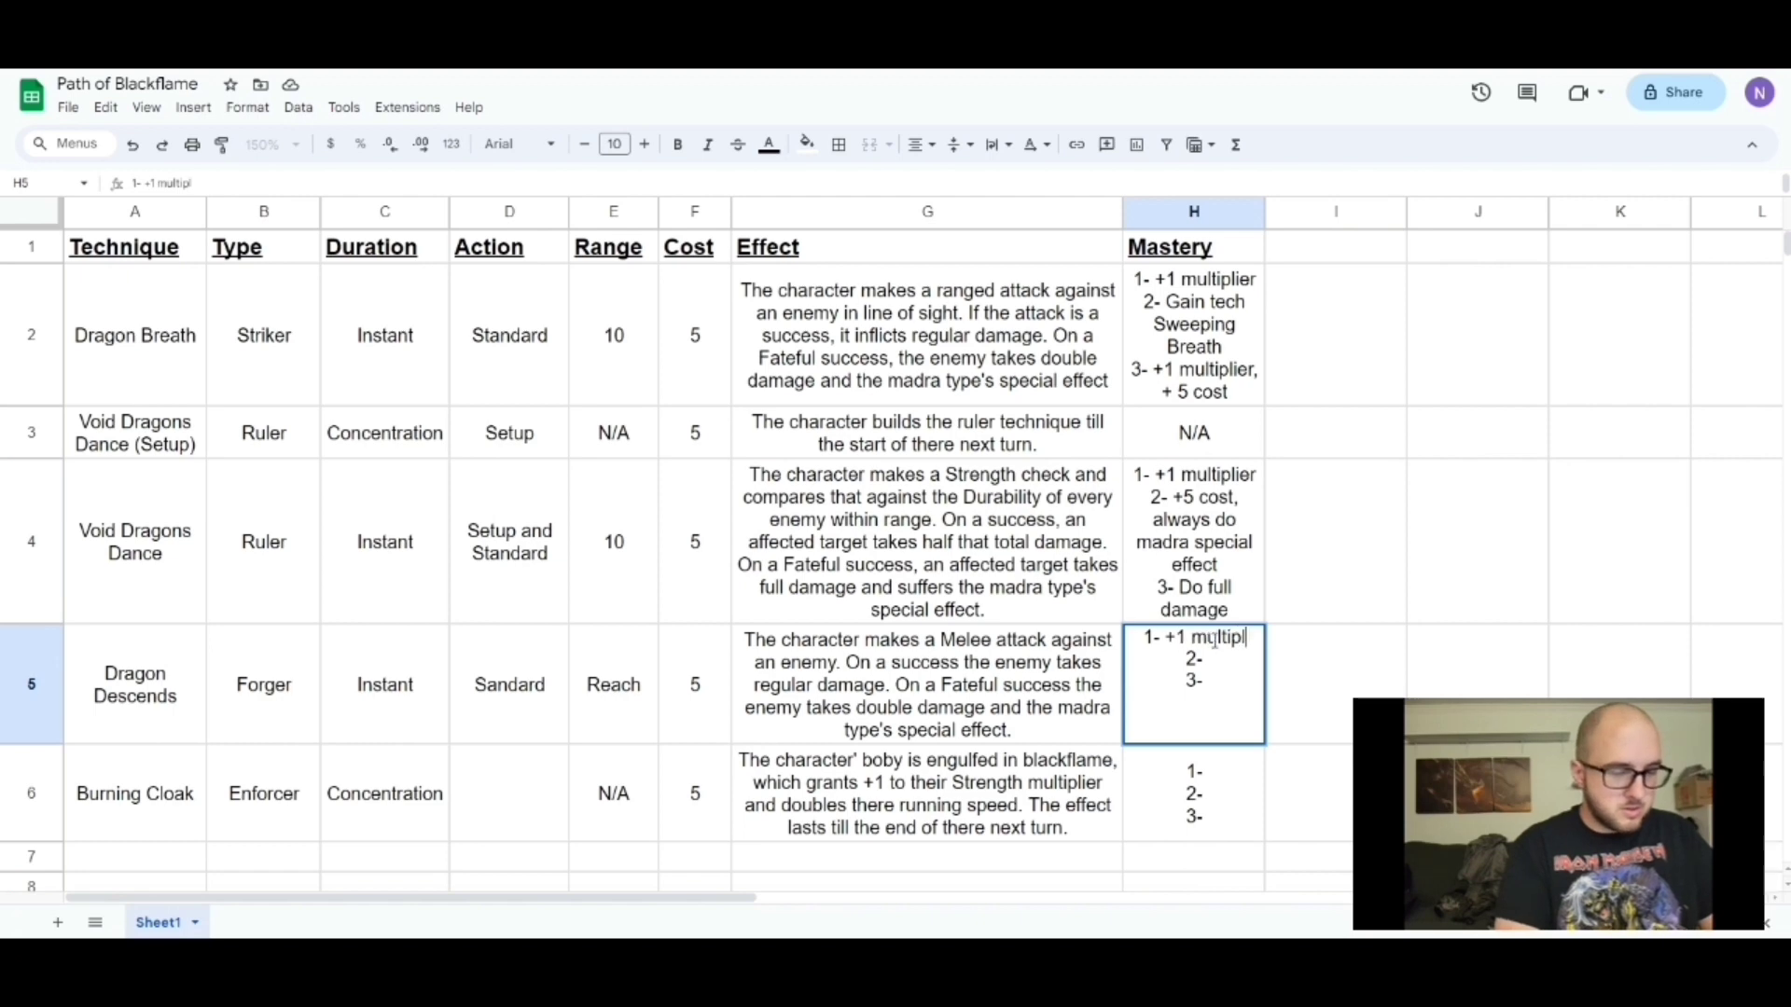
left_click(1226, 658)
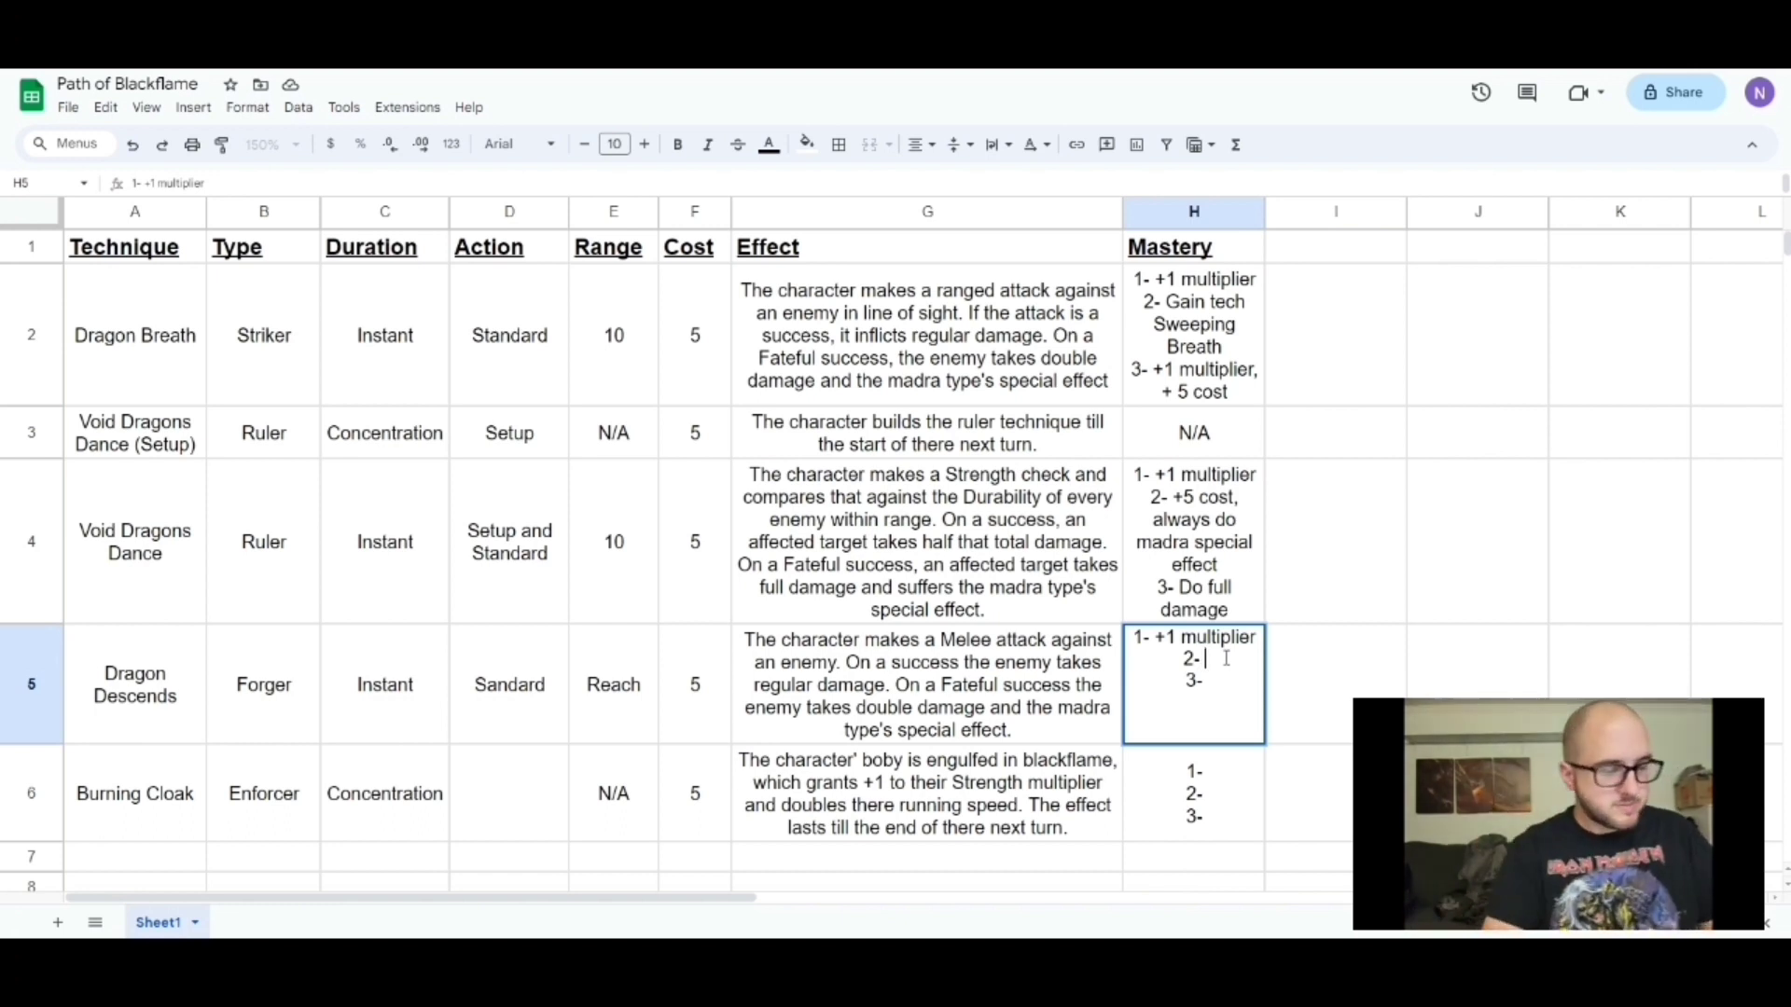
left_click(1217, 681)
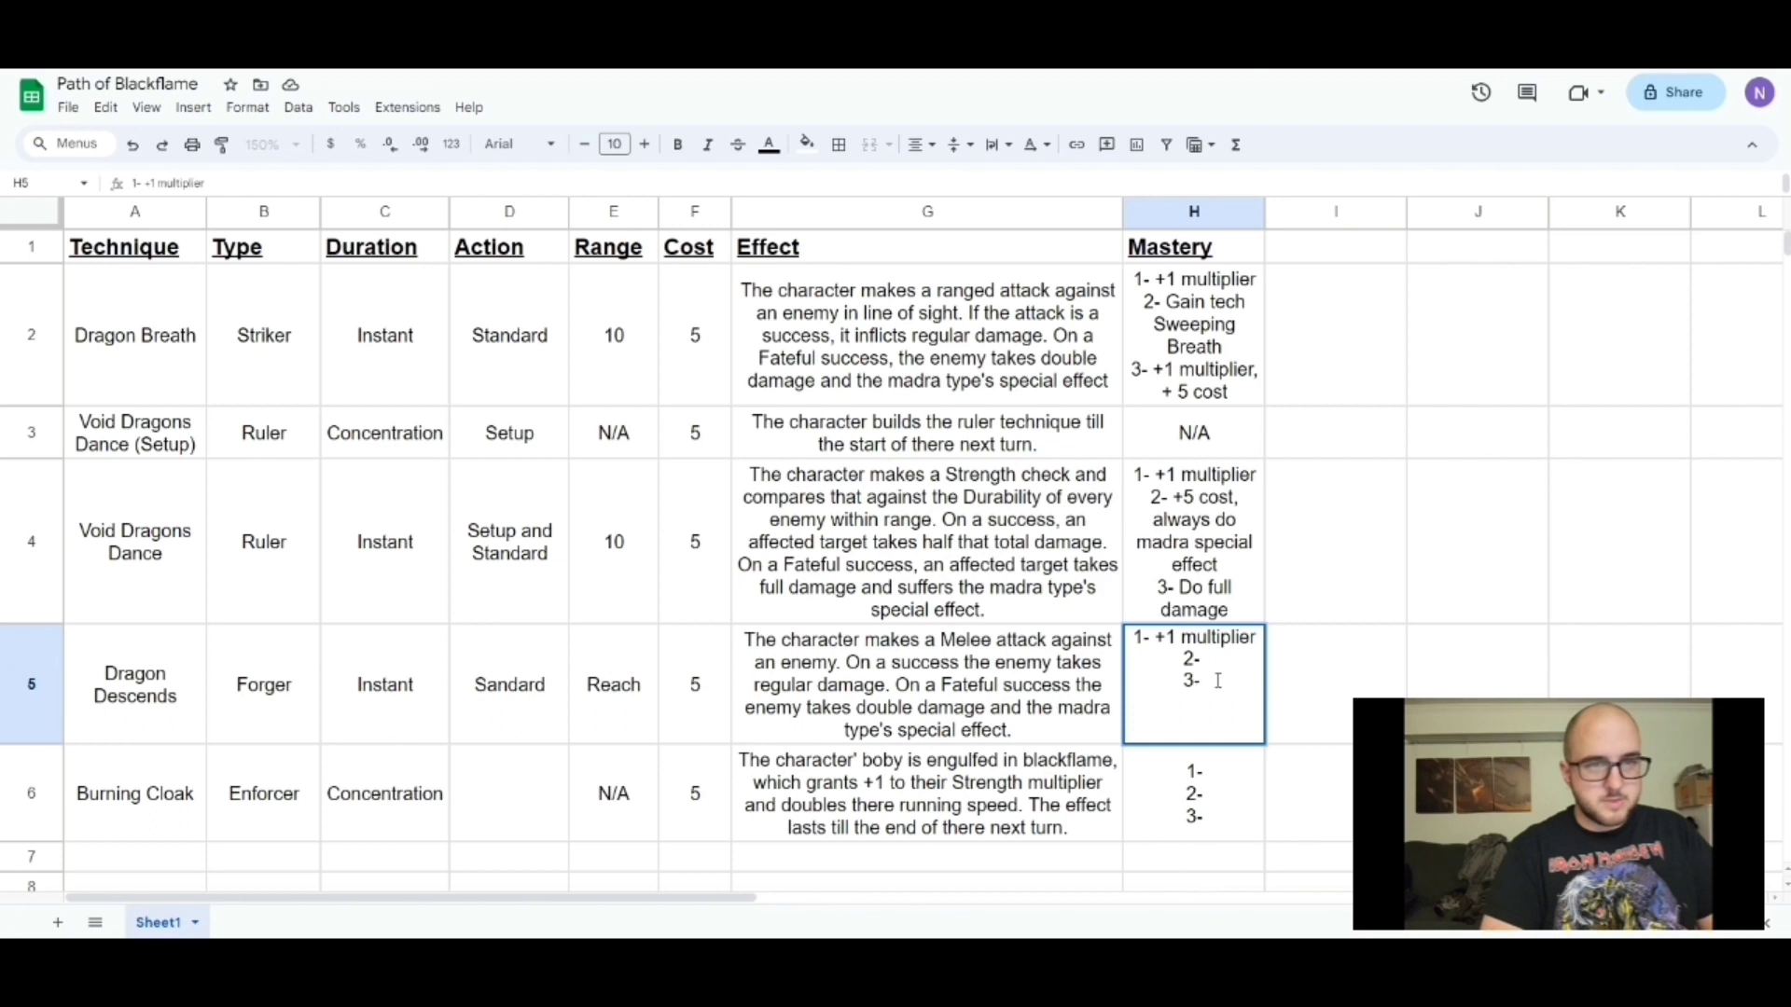
type("Always ")
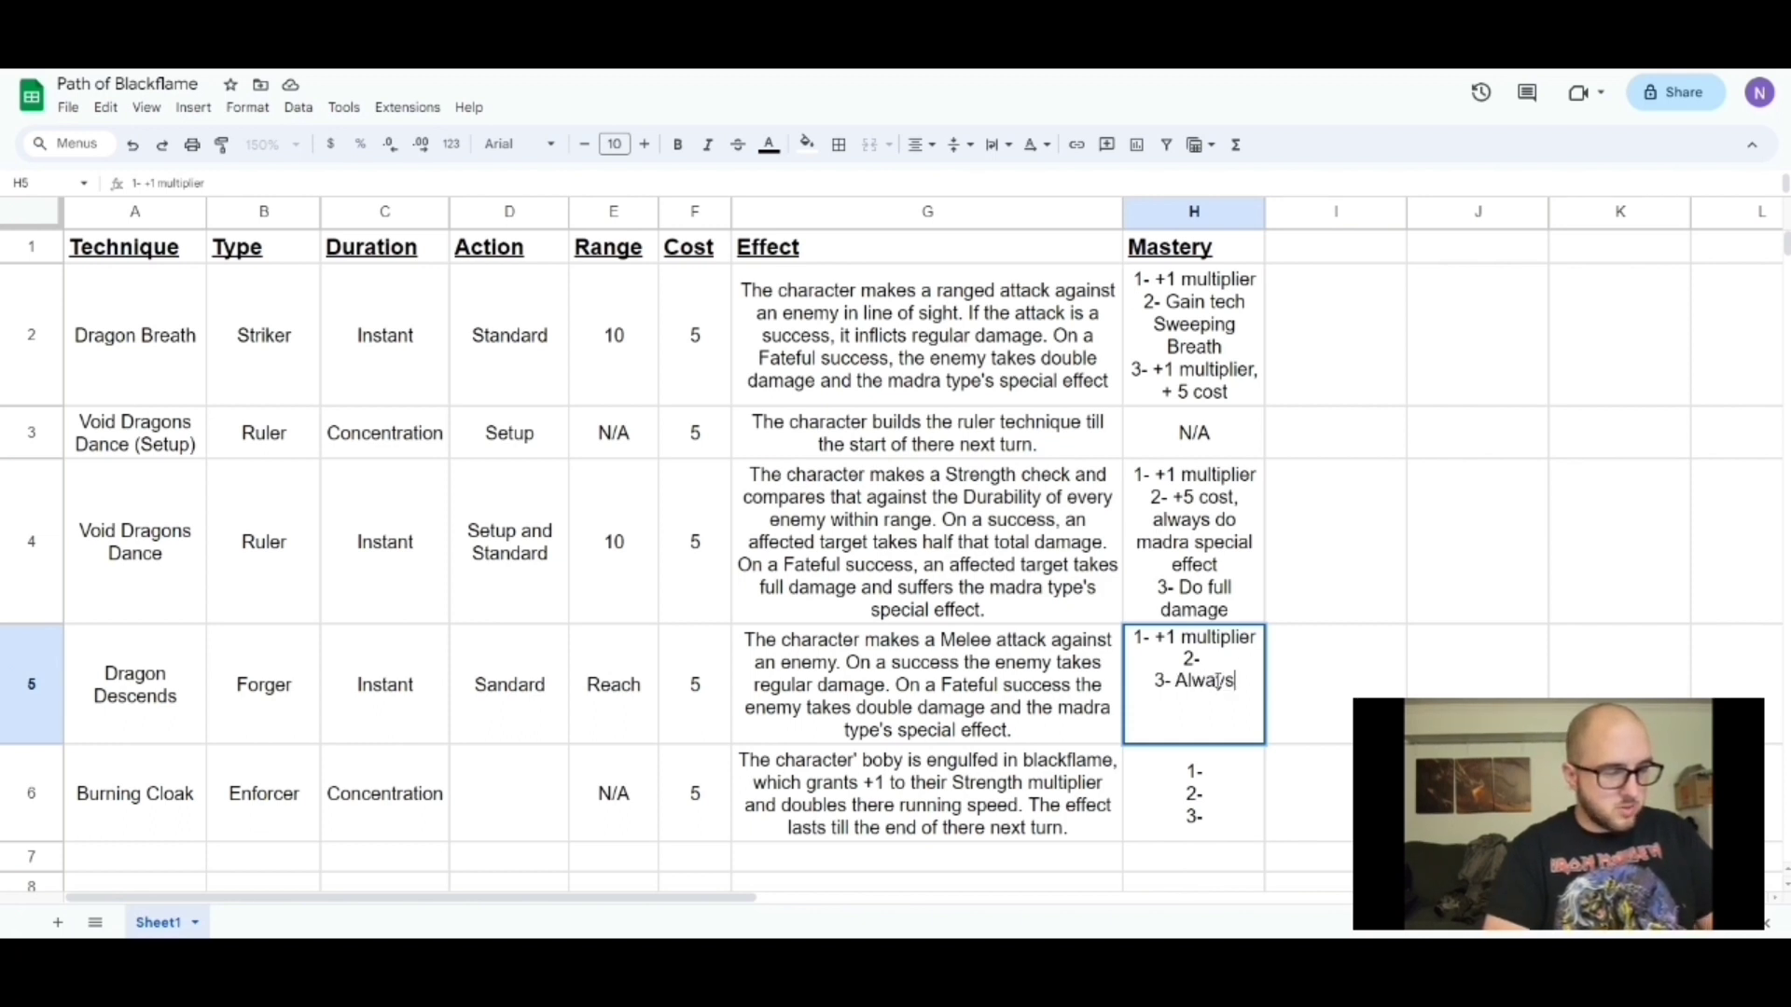
type("does")
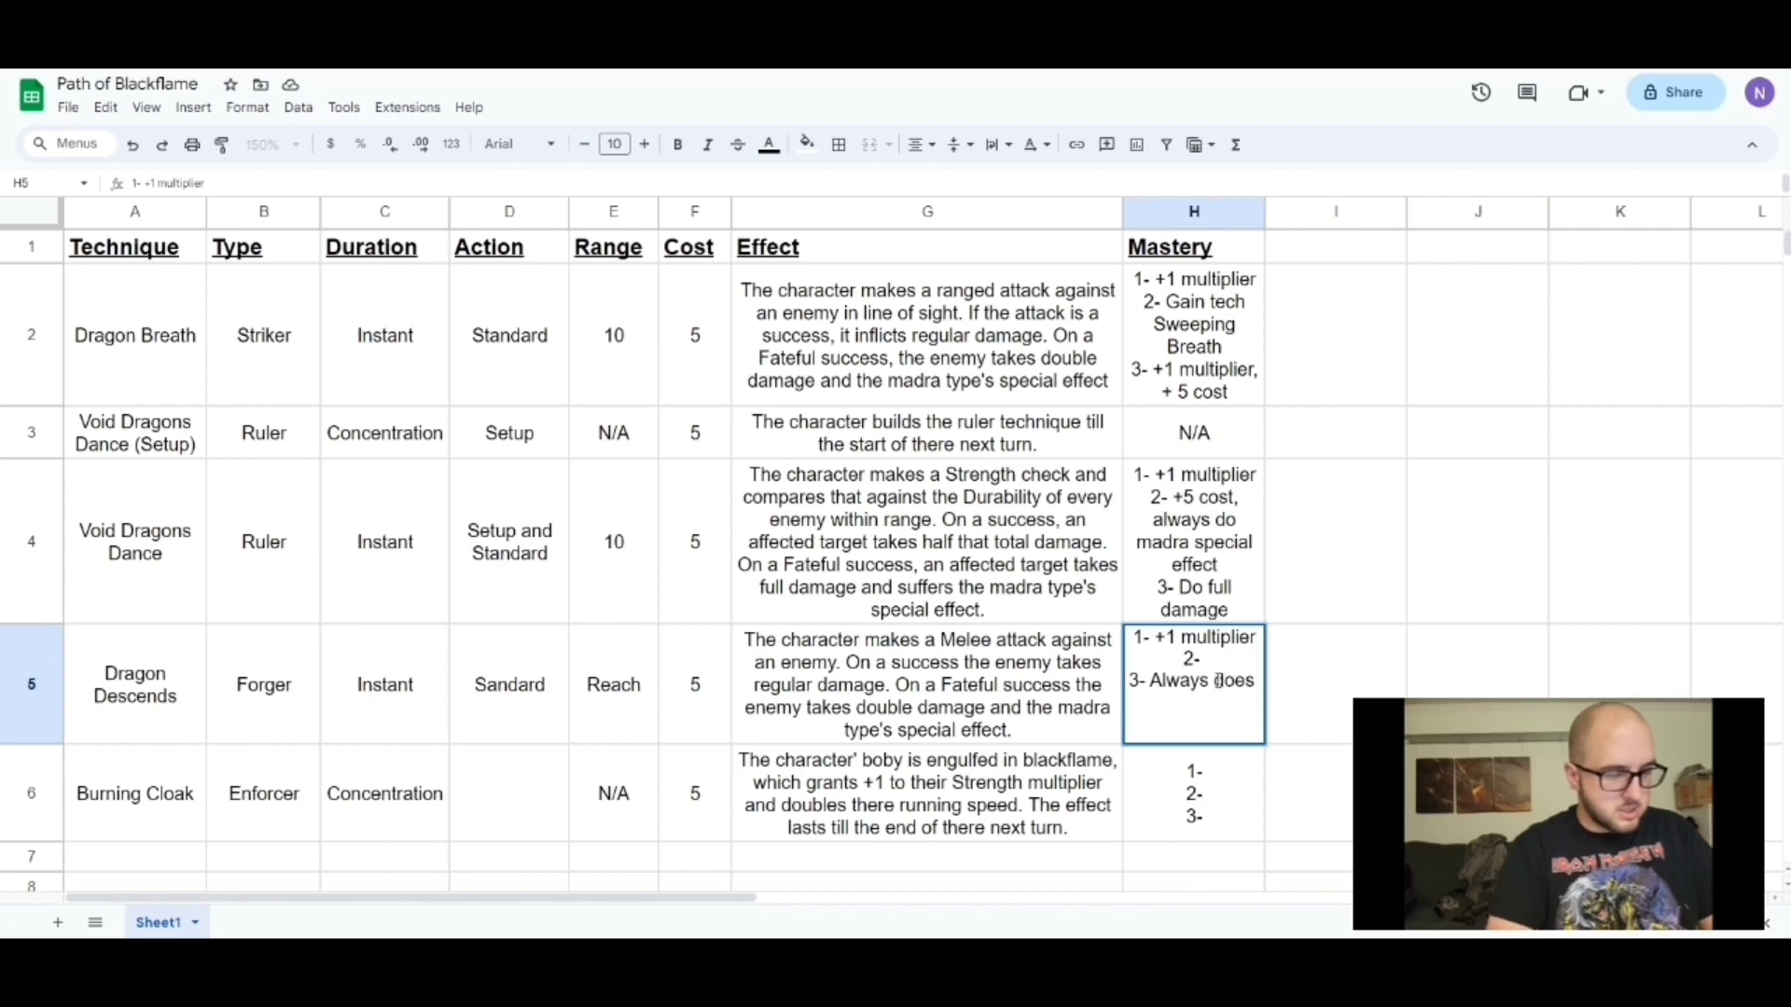
type(" madra eff")
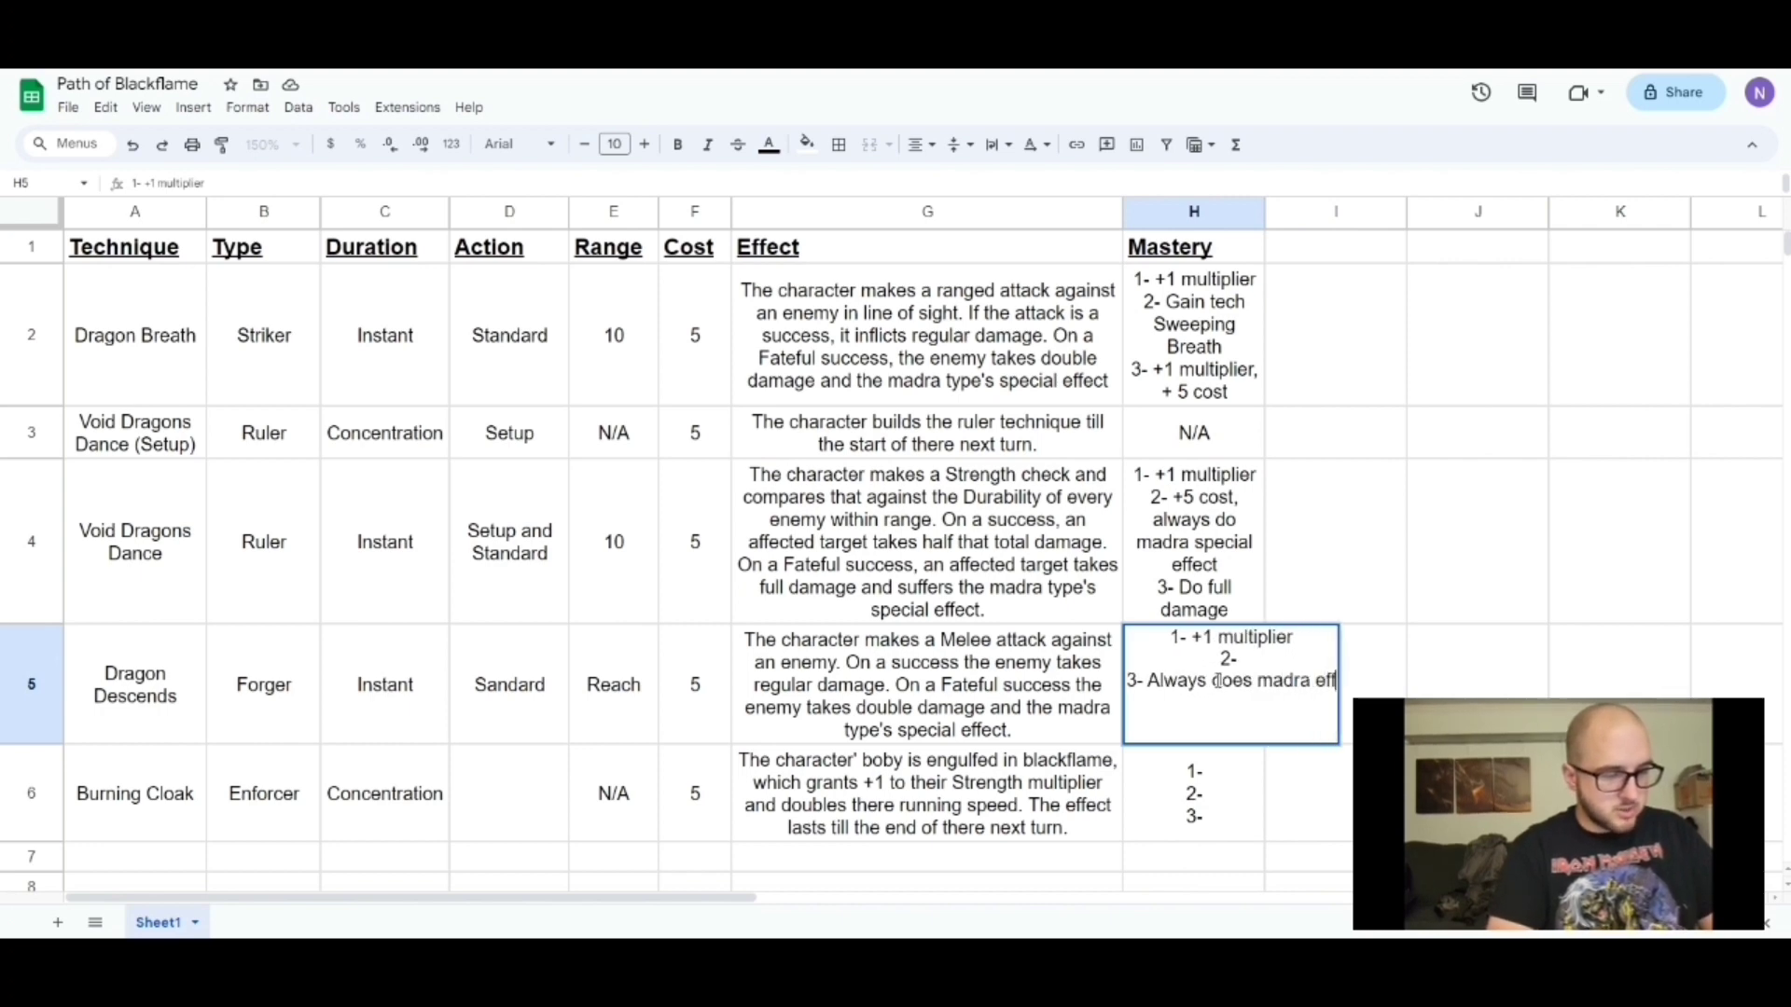
type("ect")
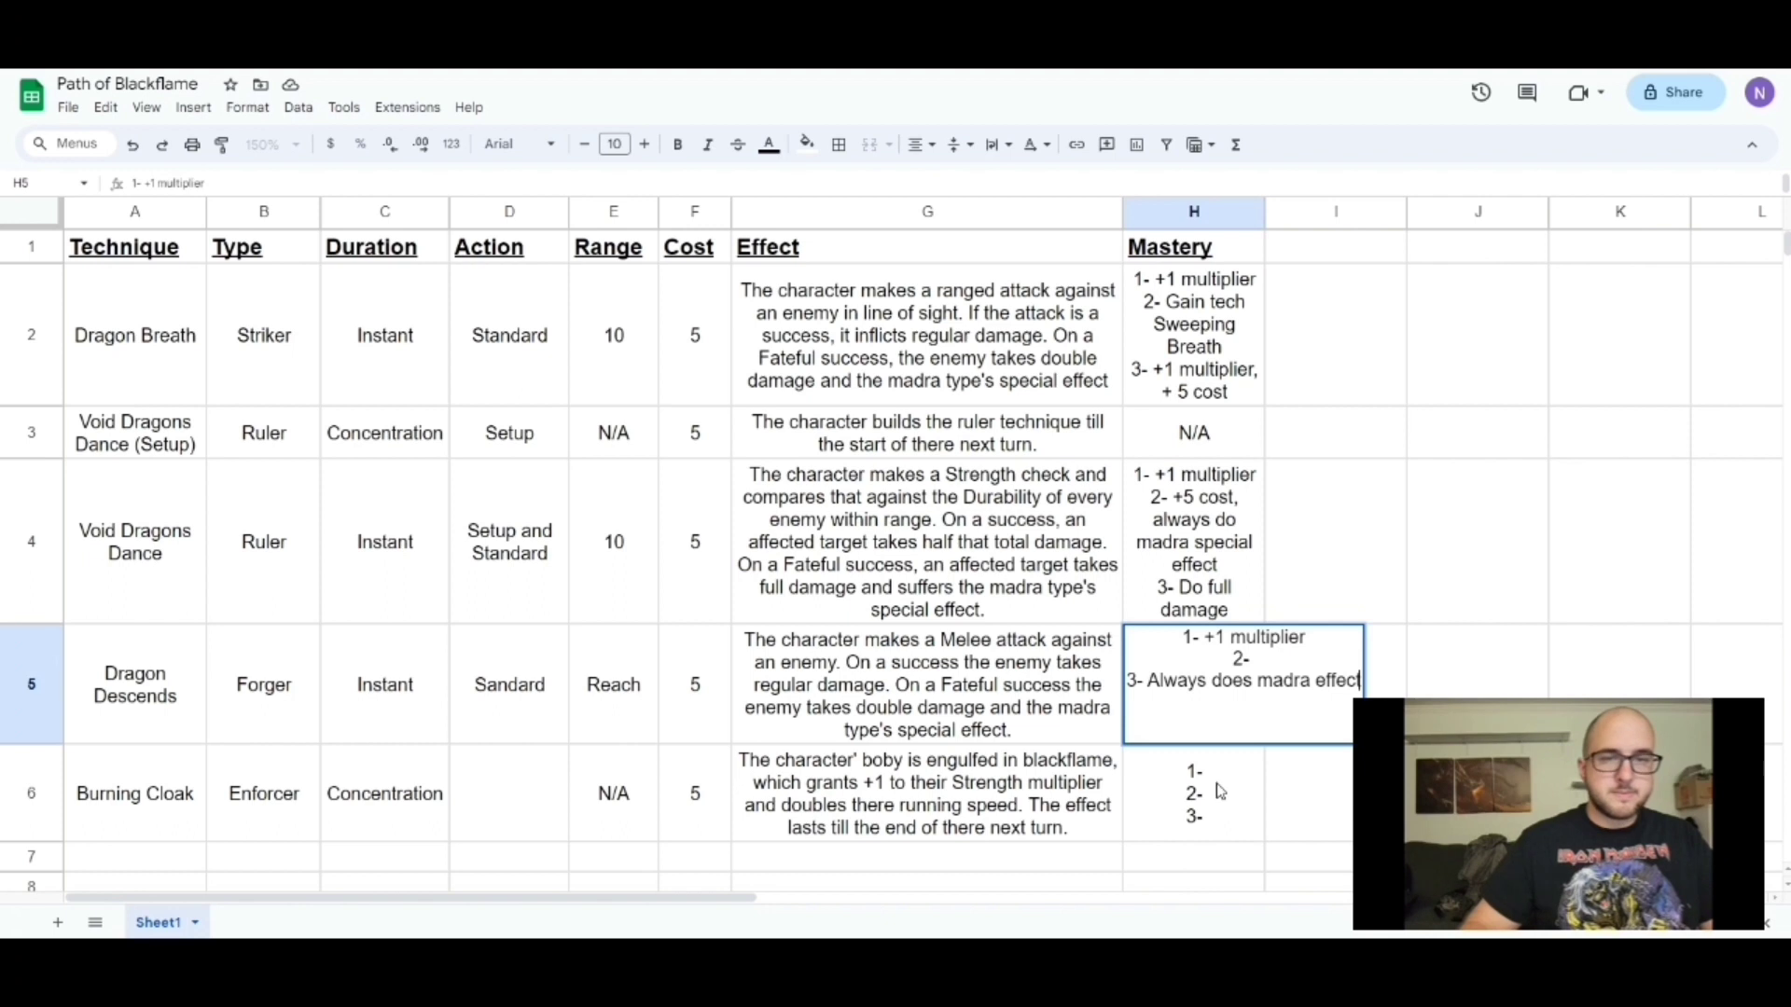
Commit the H5 mastery text and set Burning Cloak's Action in D6 to 'Setup'
key("Return")
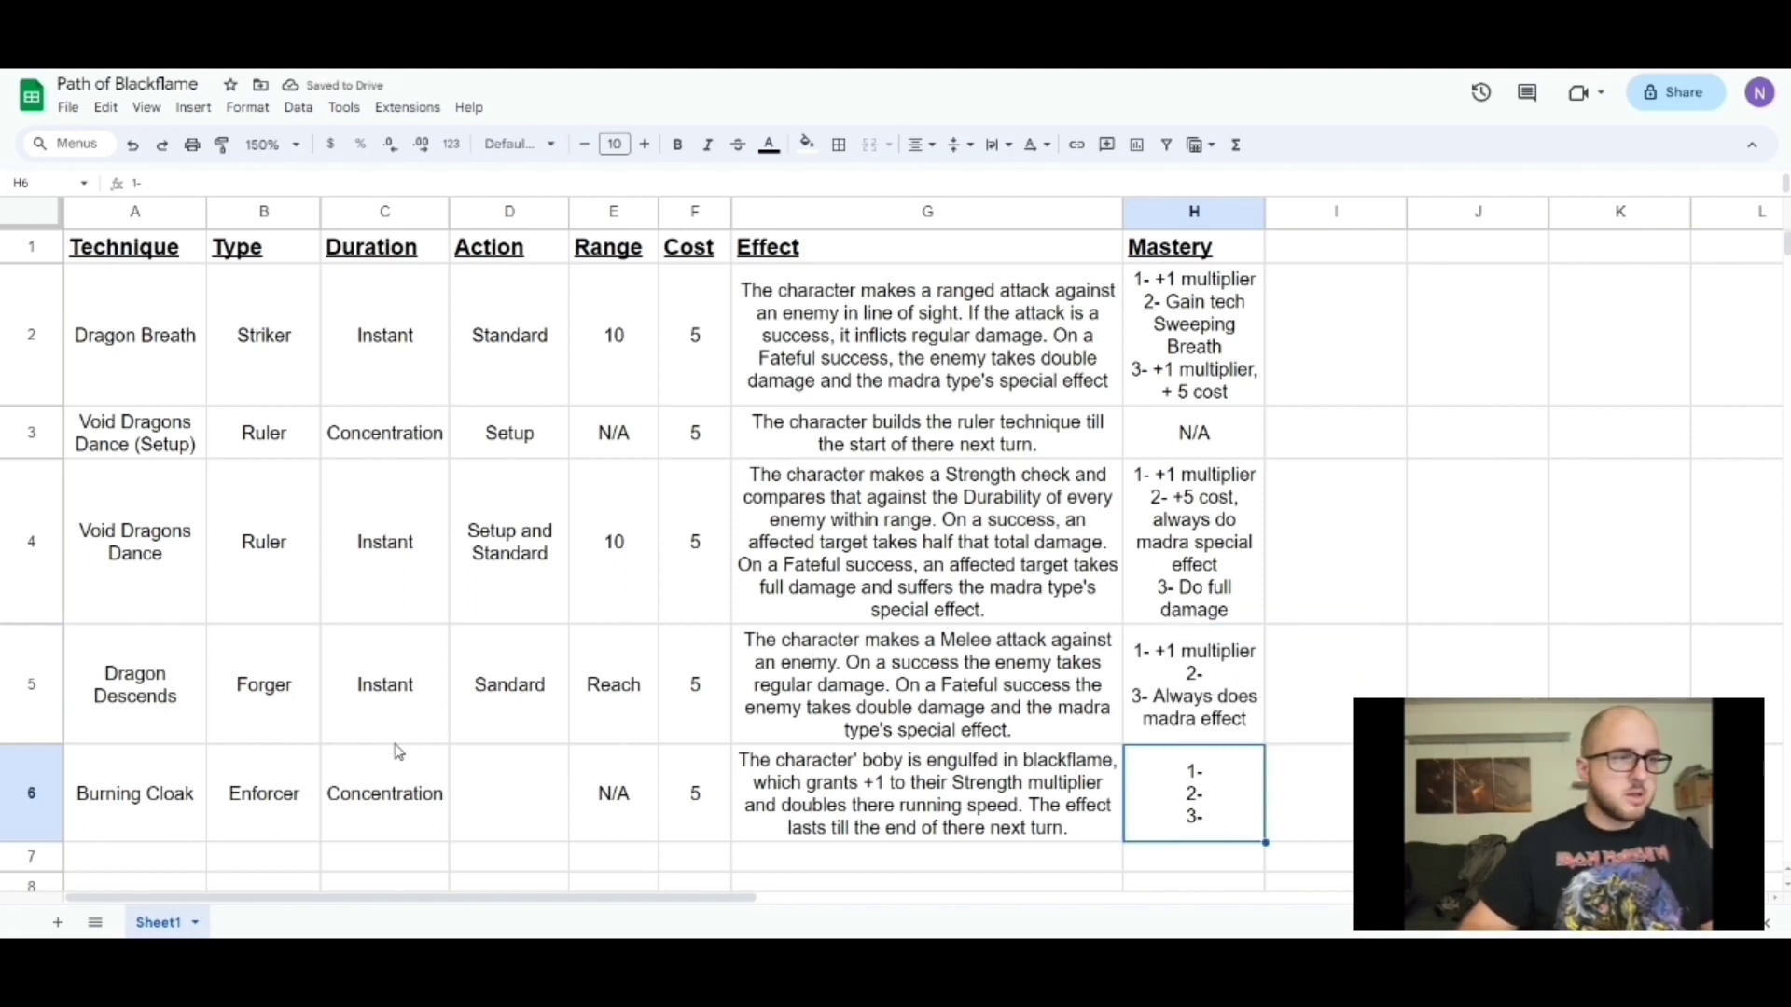
left_click(168, 790)
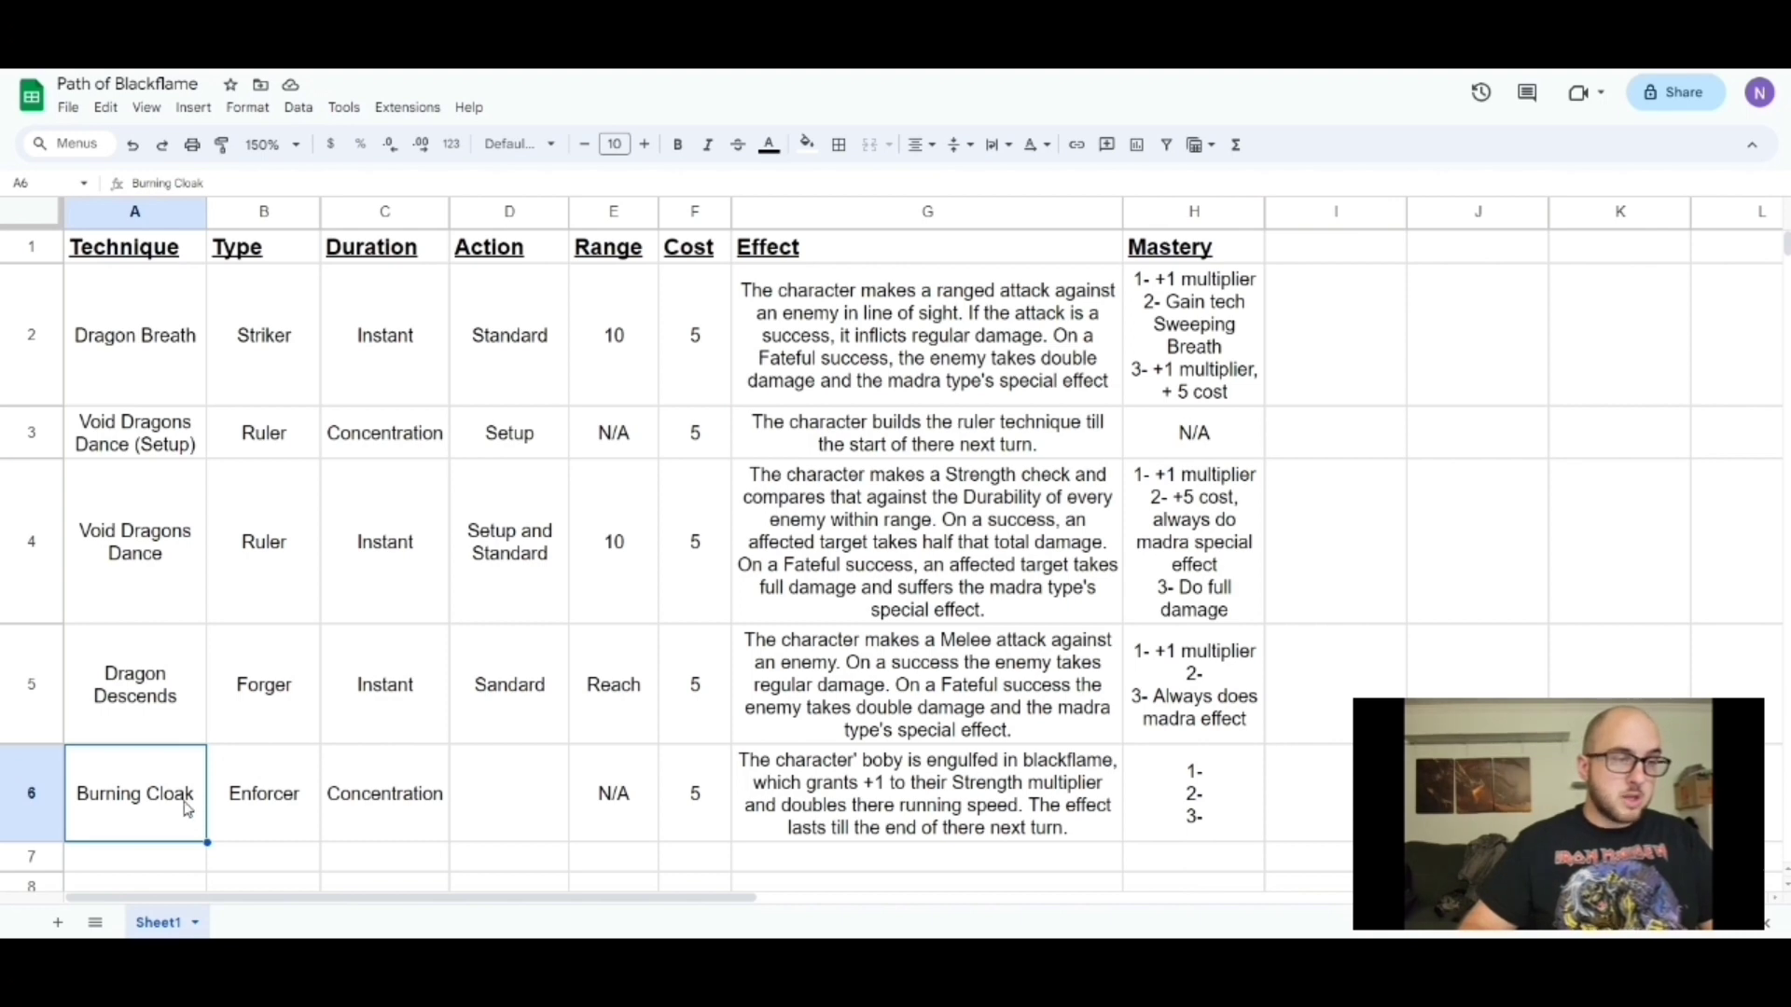
left_click(271, 776)
left_click(387, 779)
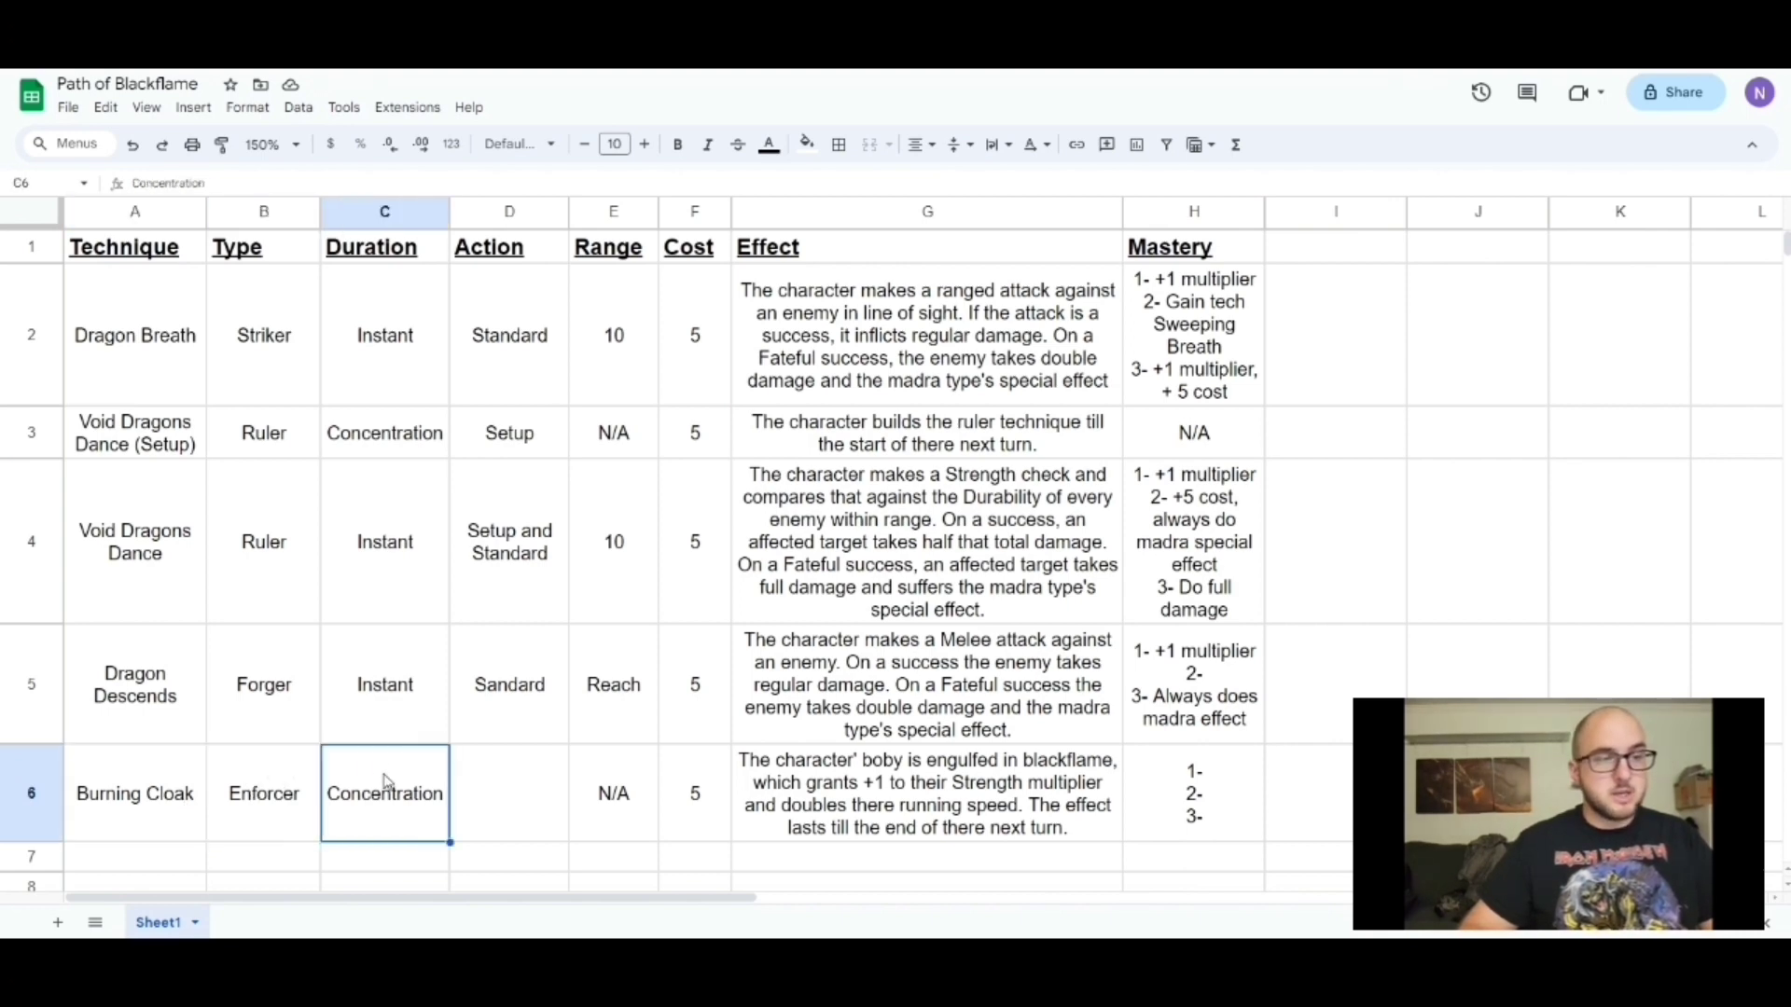
left_click(501, 780)
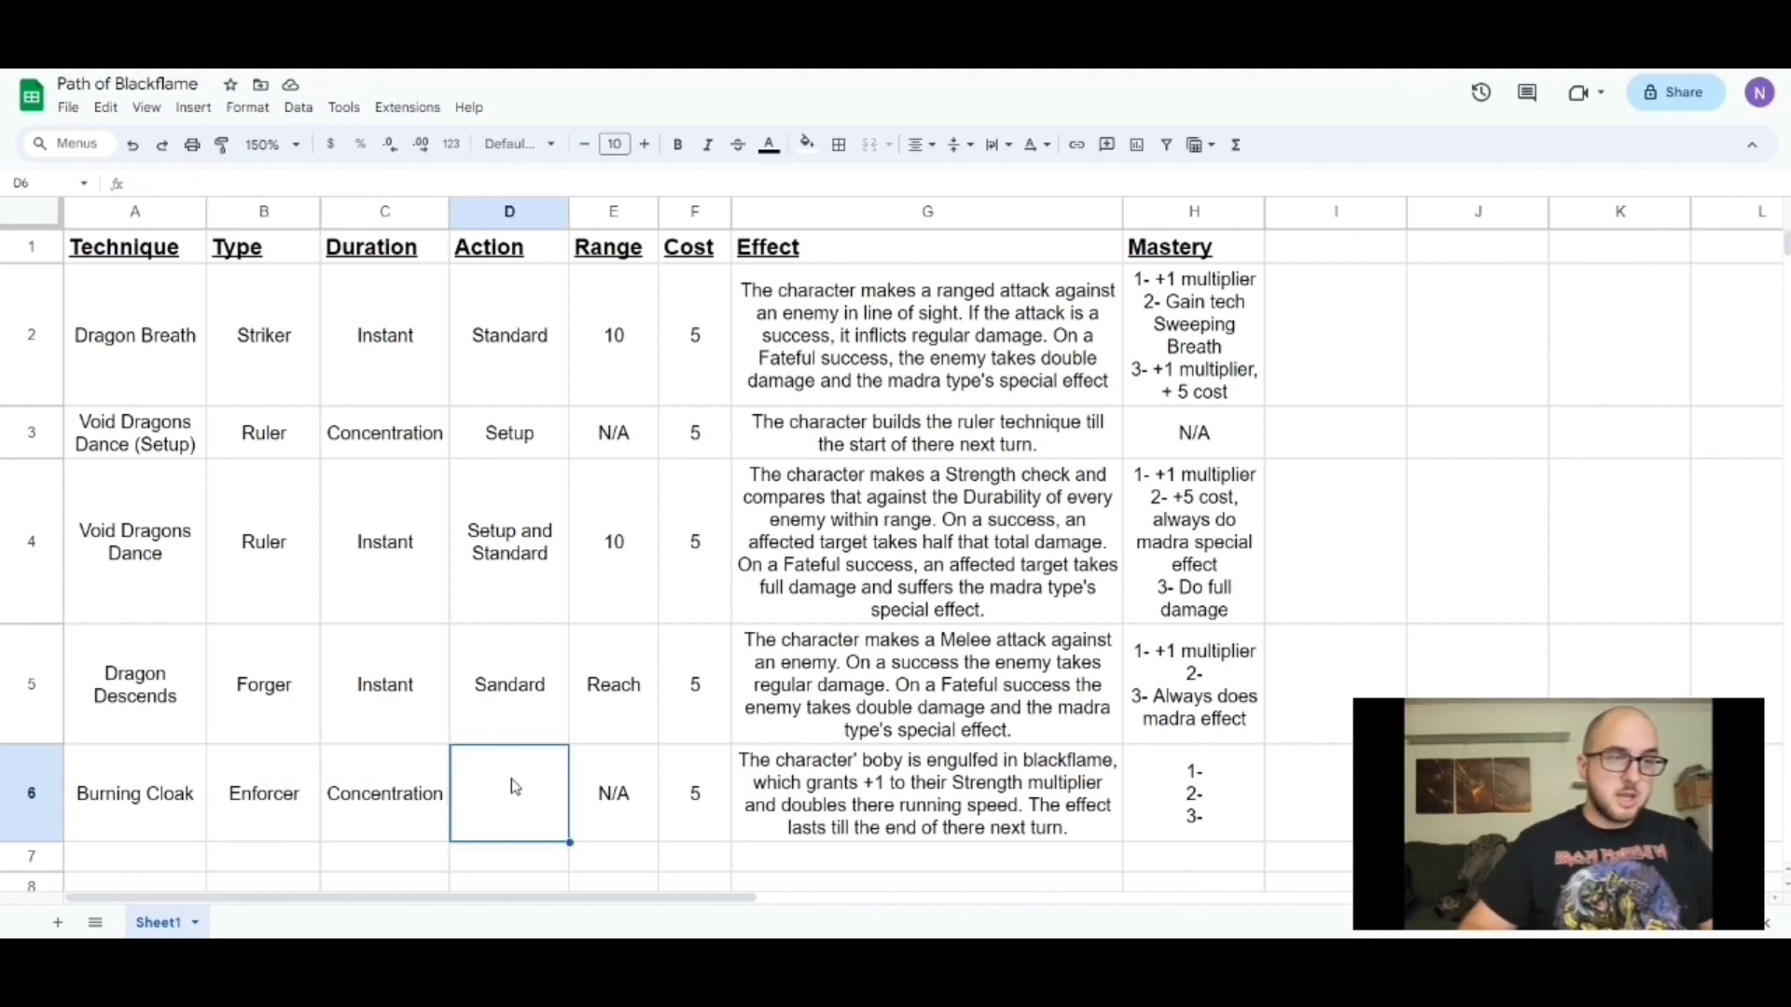
type("Setup")
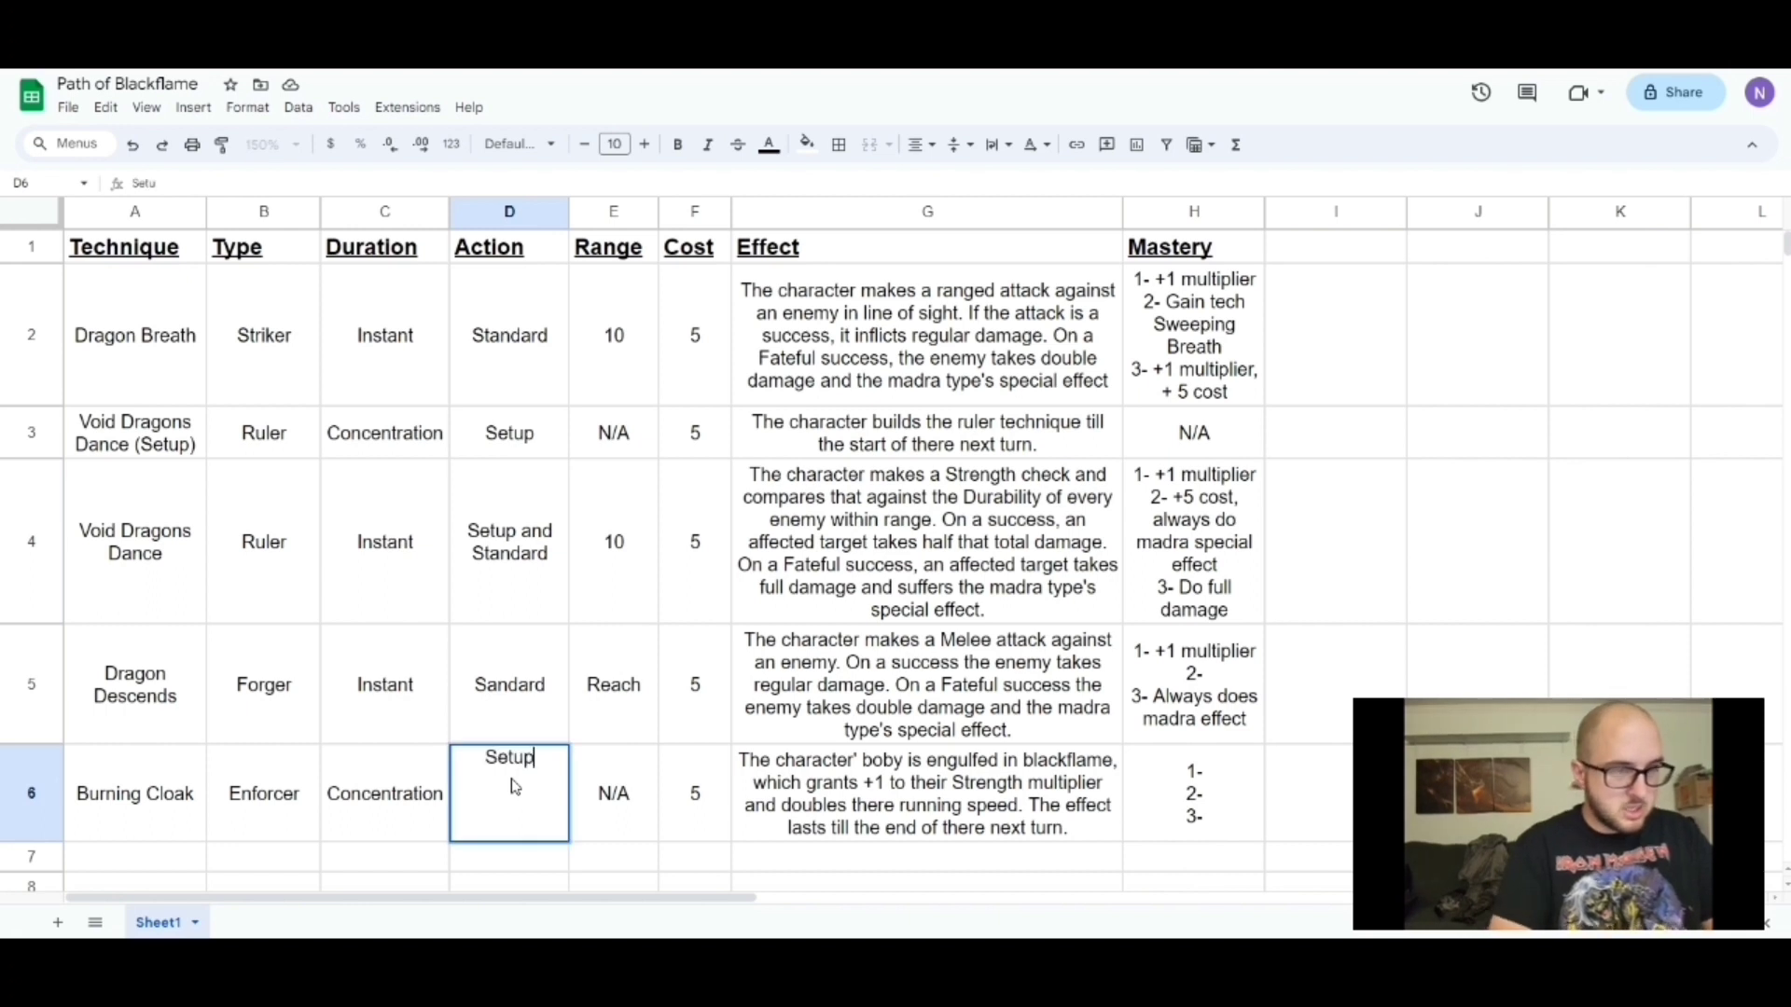
left_click(620, 775)
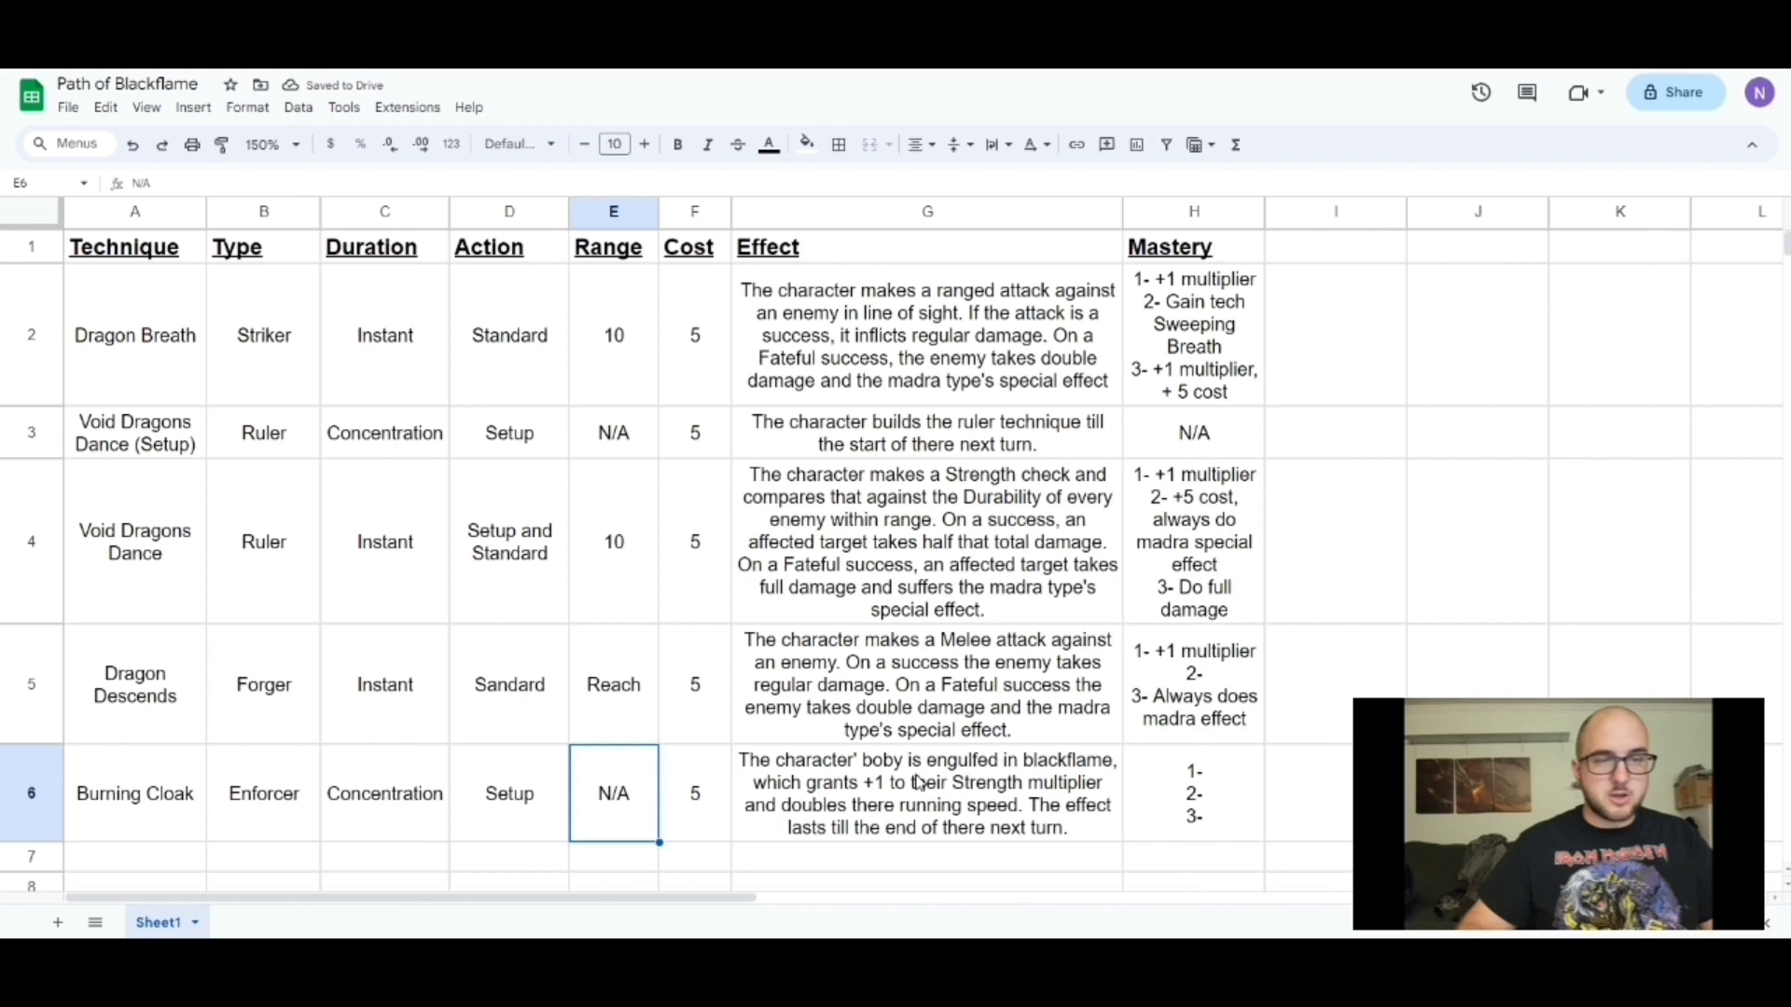
left_click(701, 798)
left_click(790, 793)
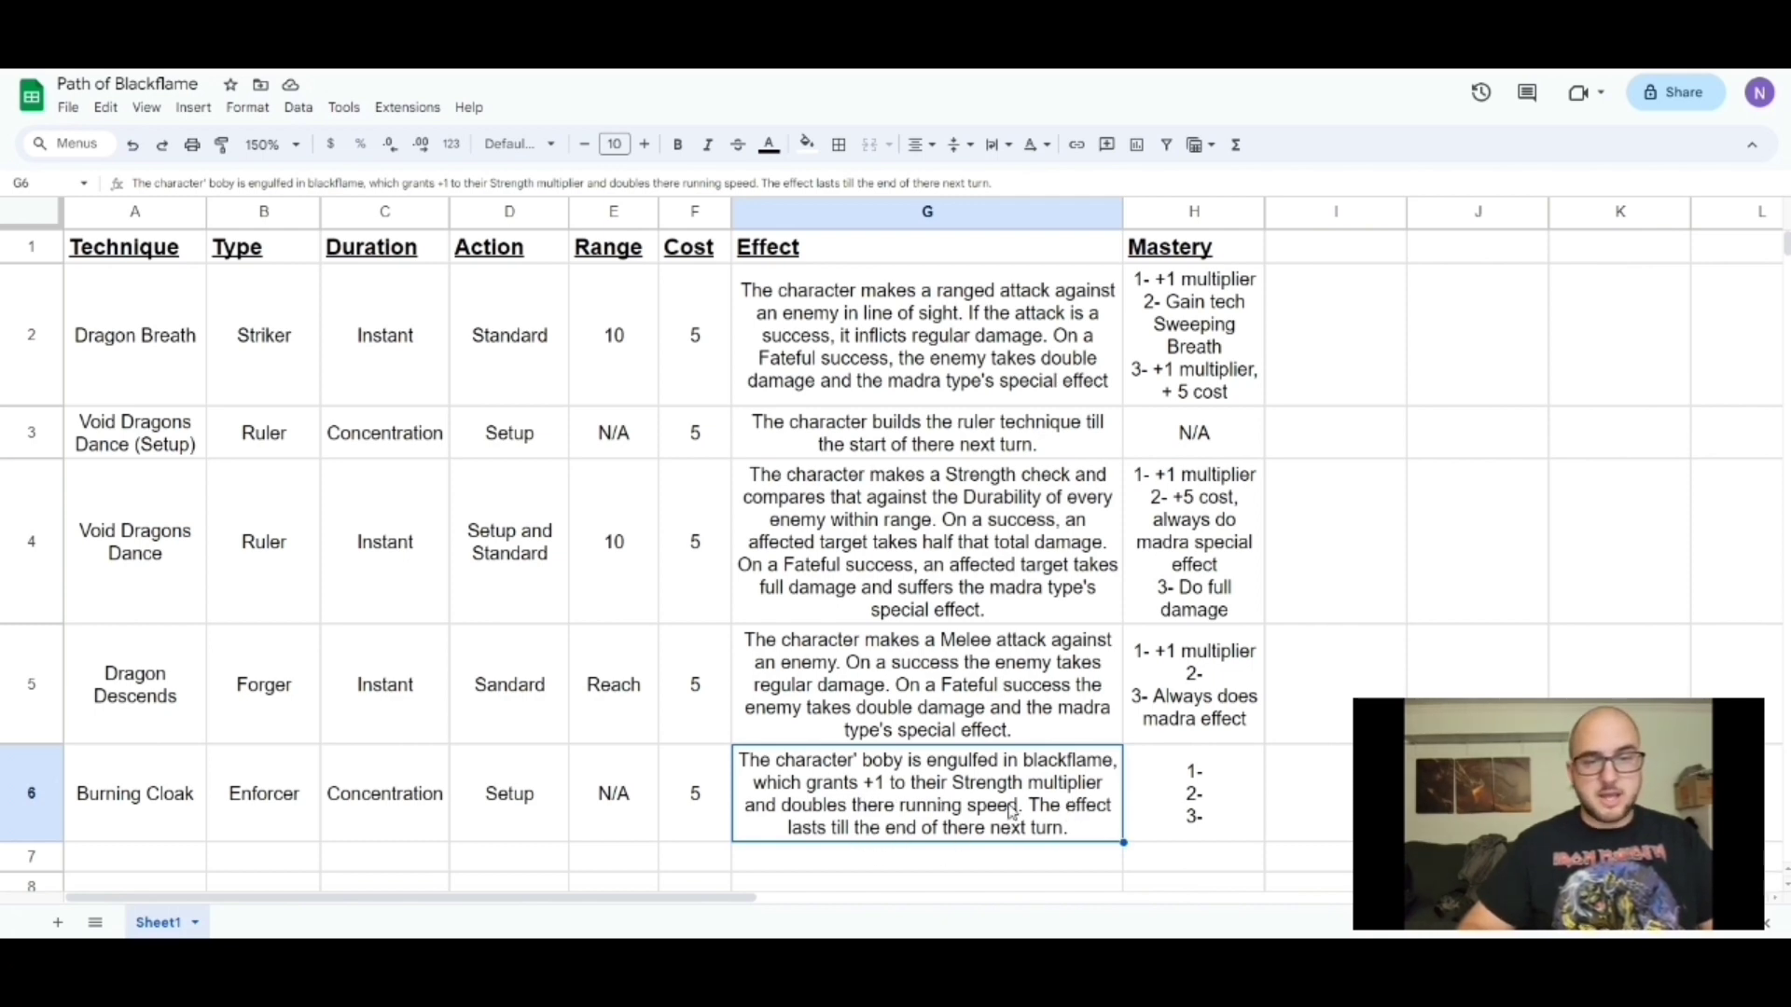
Fill H6 with Burning Cloak's mastery levels: Free basic attack, +1 multiplier, Gain tech reaction
left_click(1198, 774)
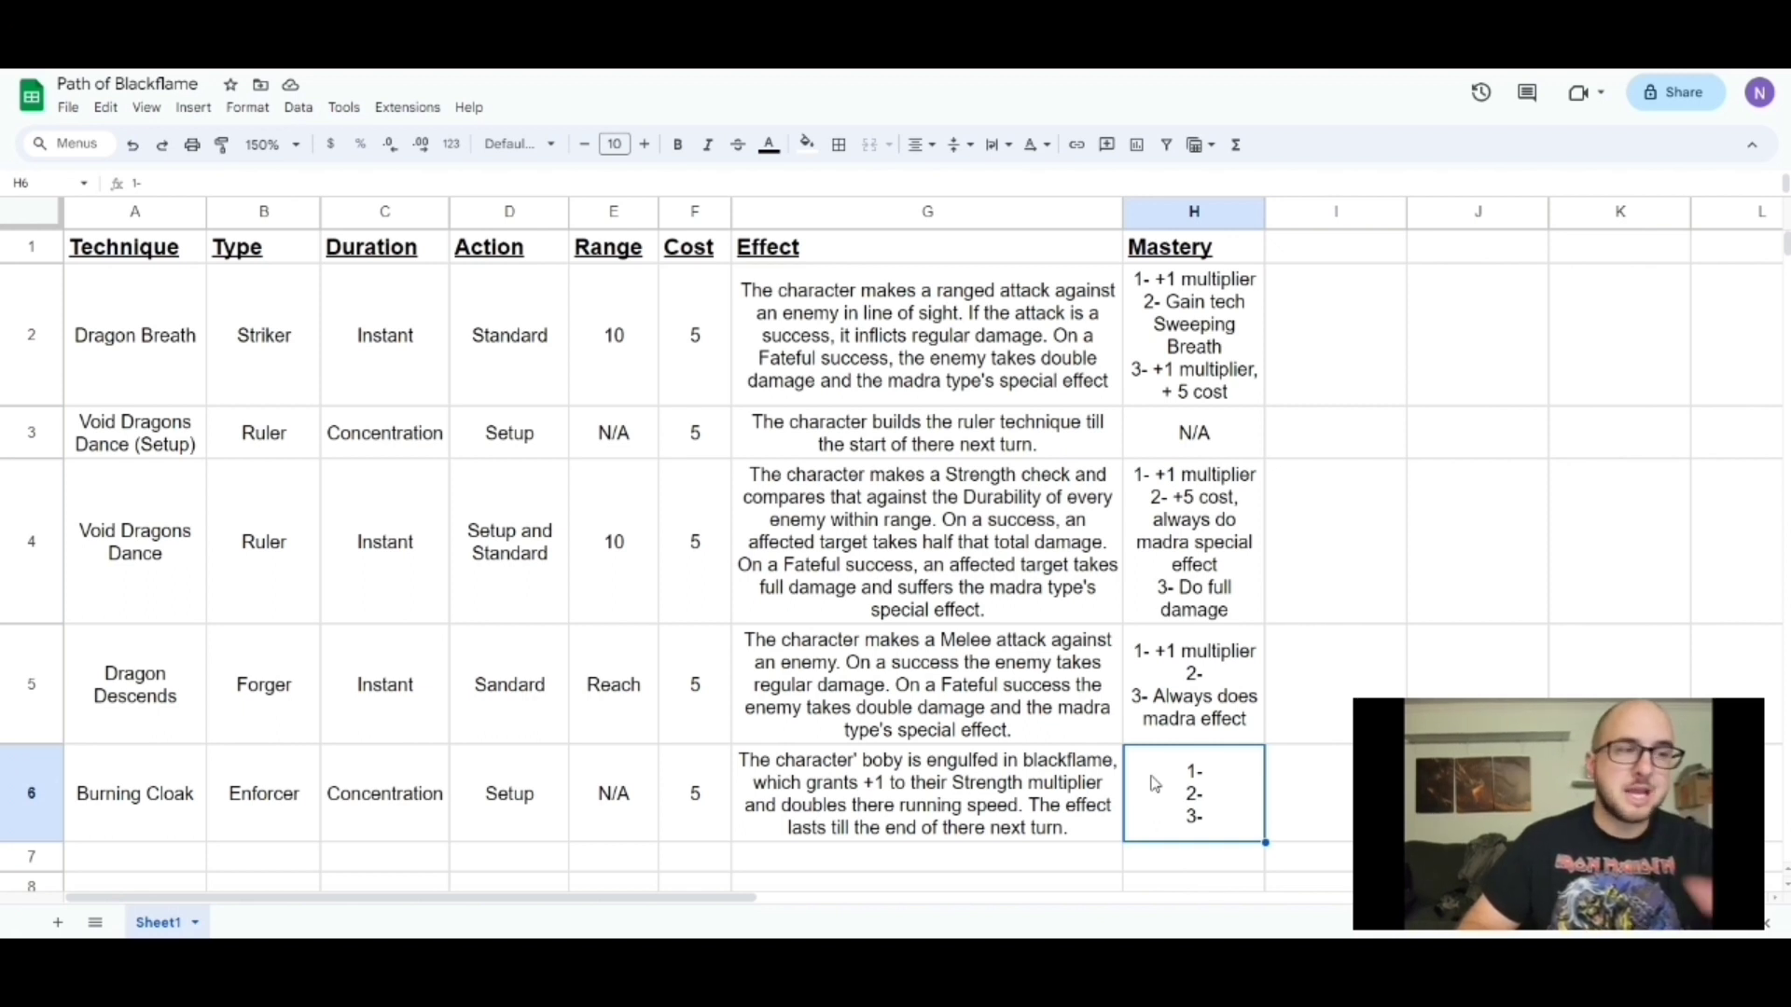
double_click(1208, 776)
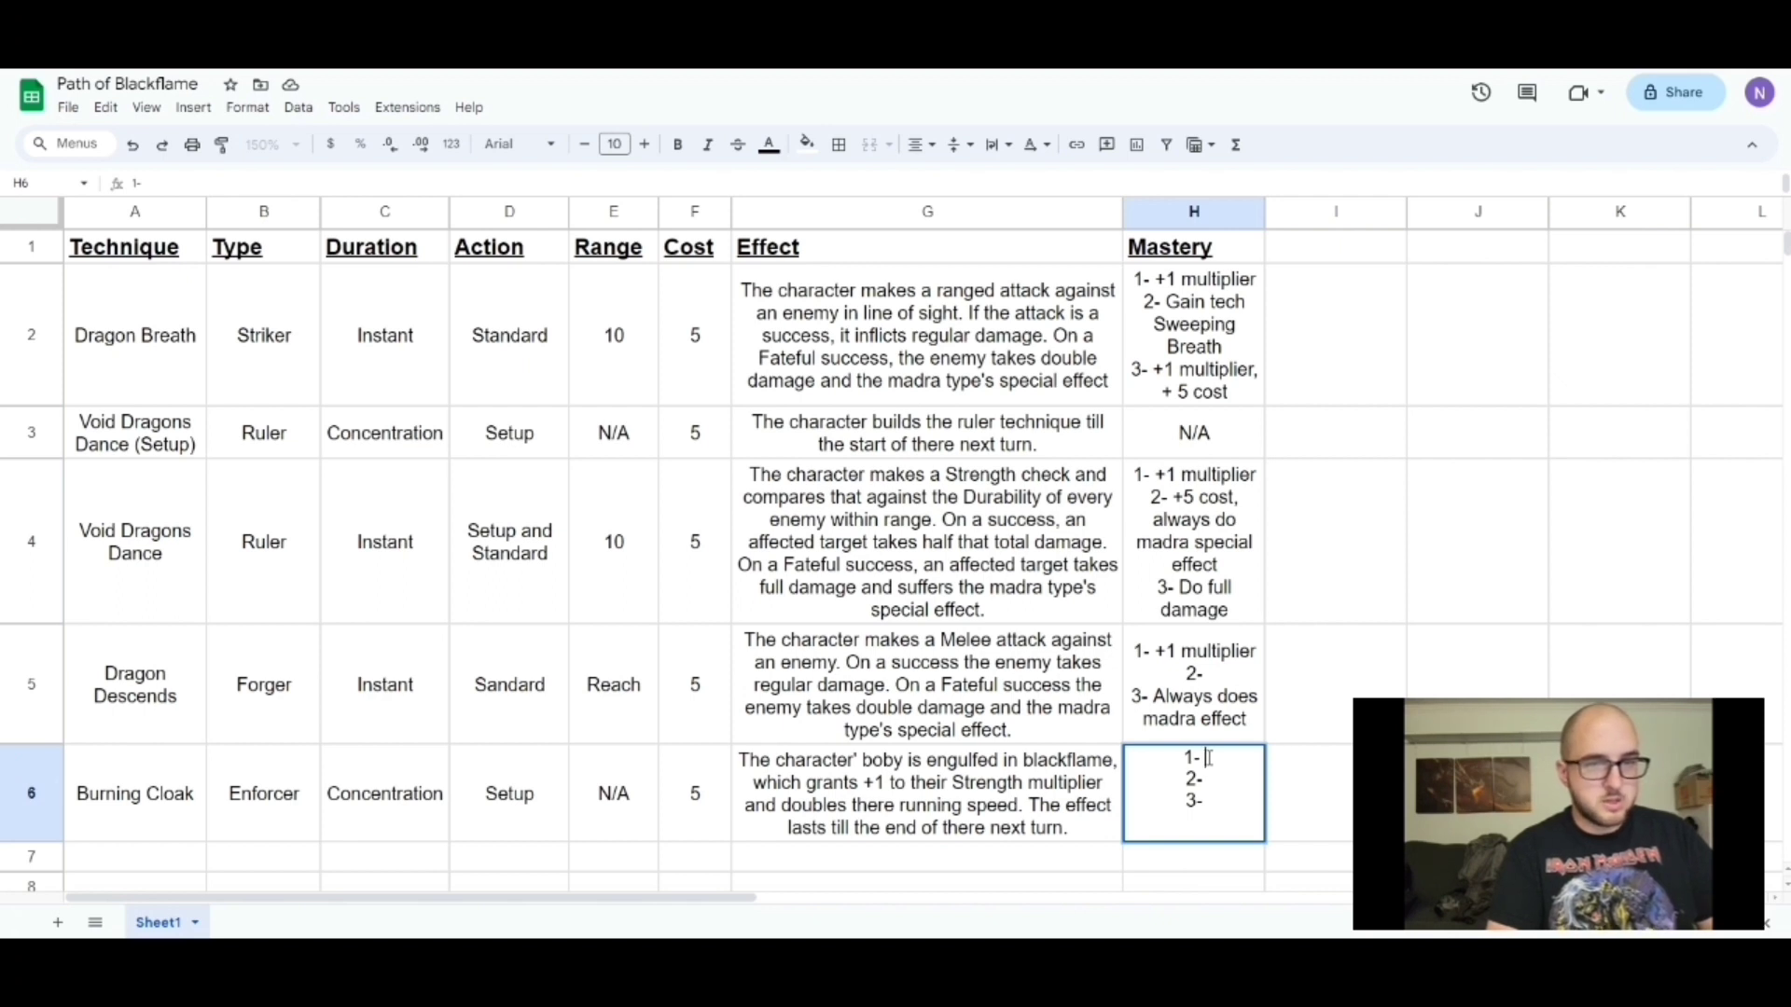
type("Free")
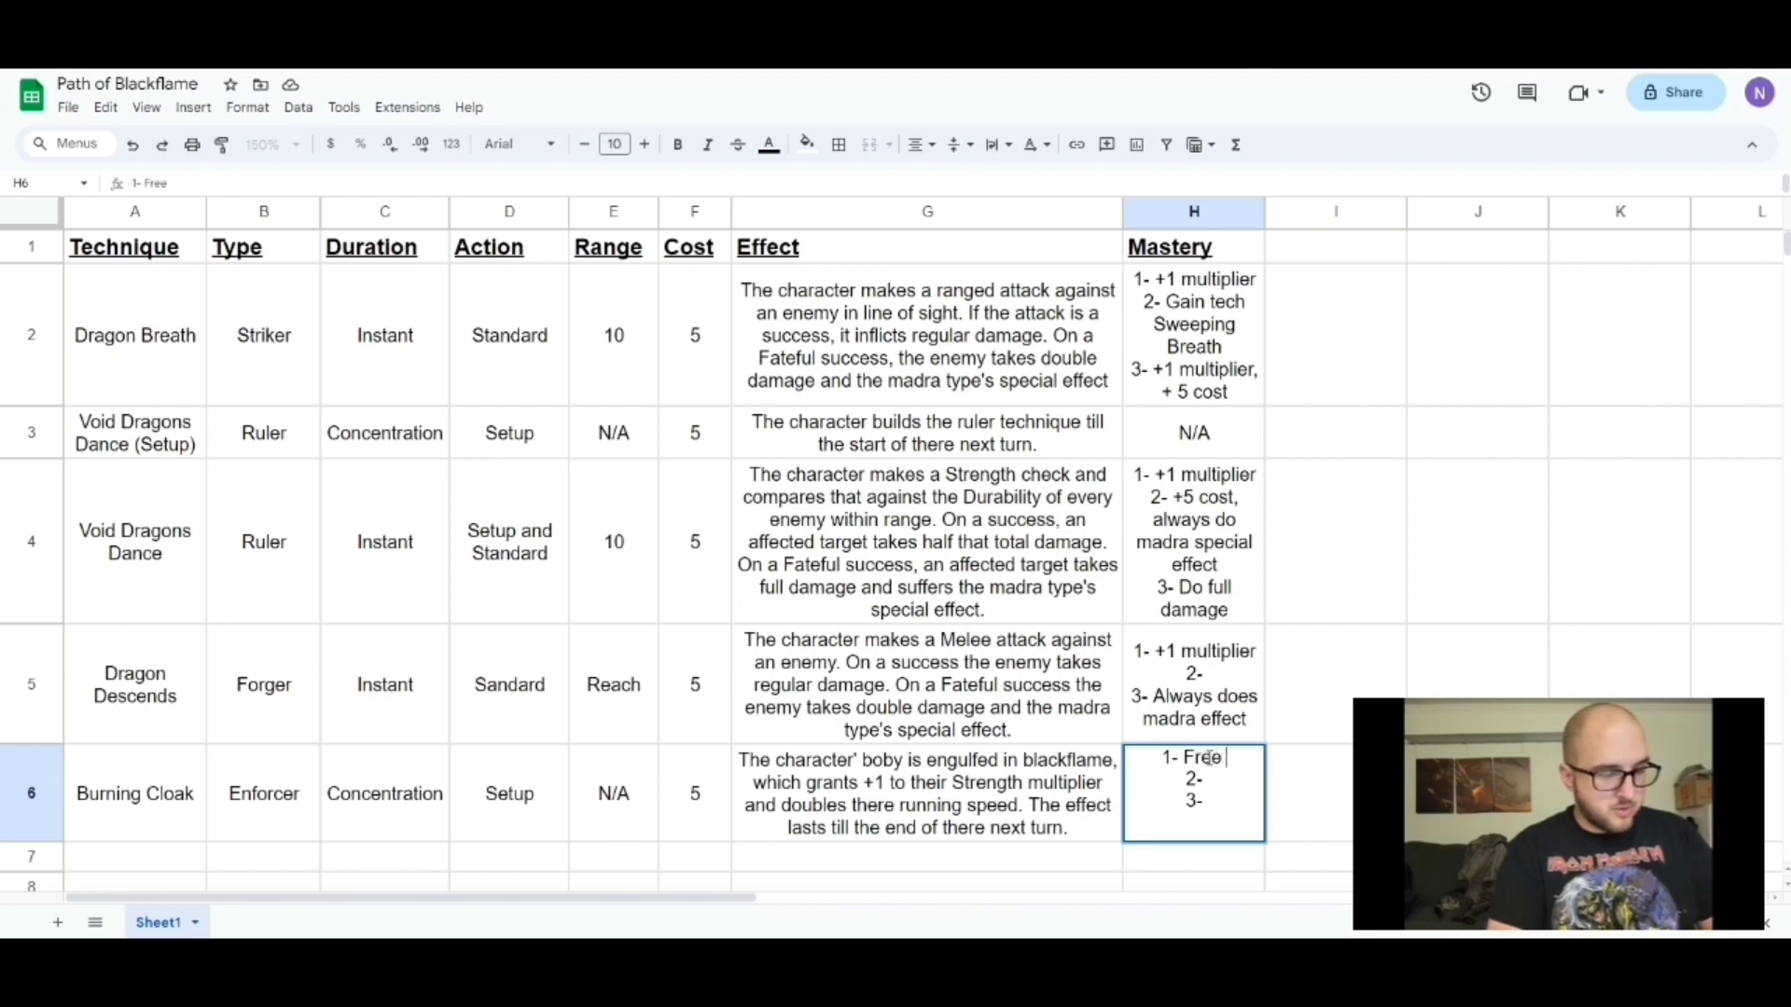
type(" basic attack")
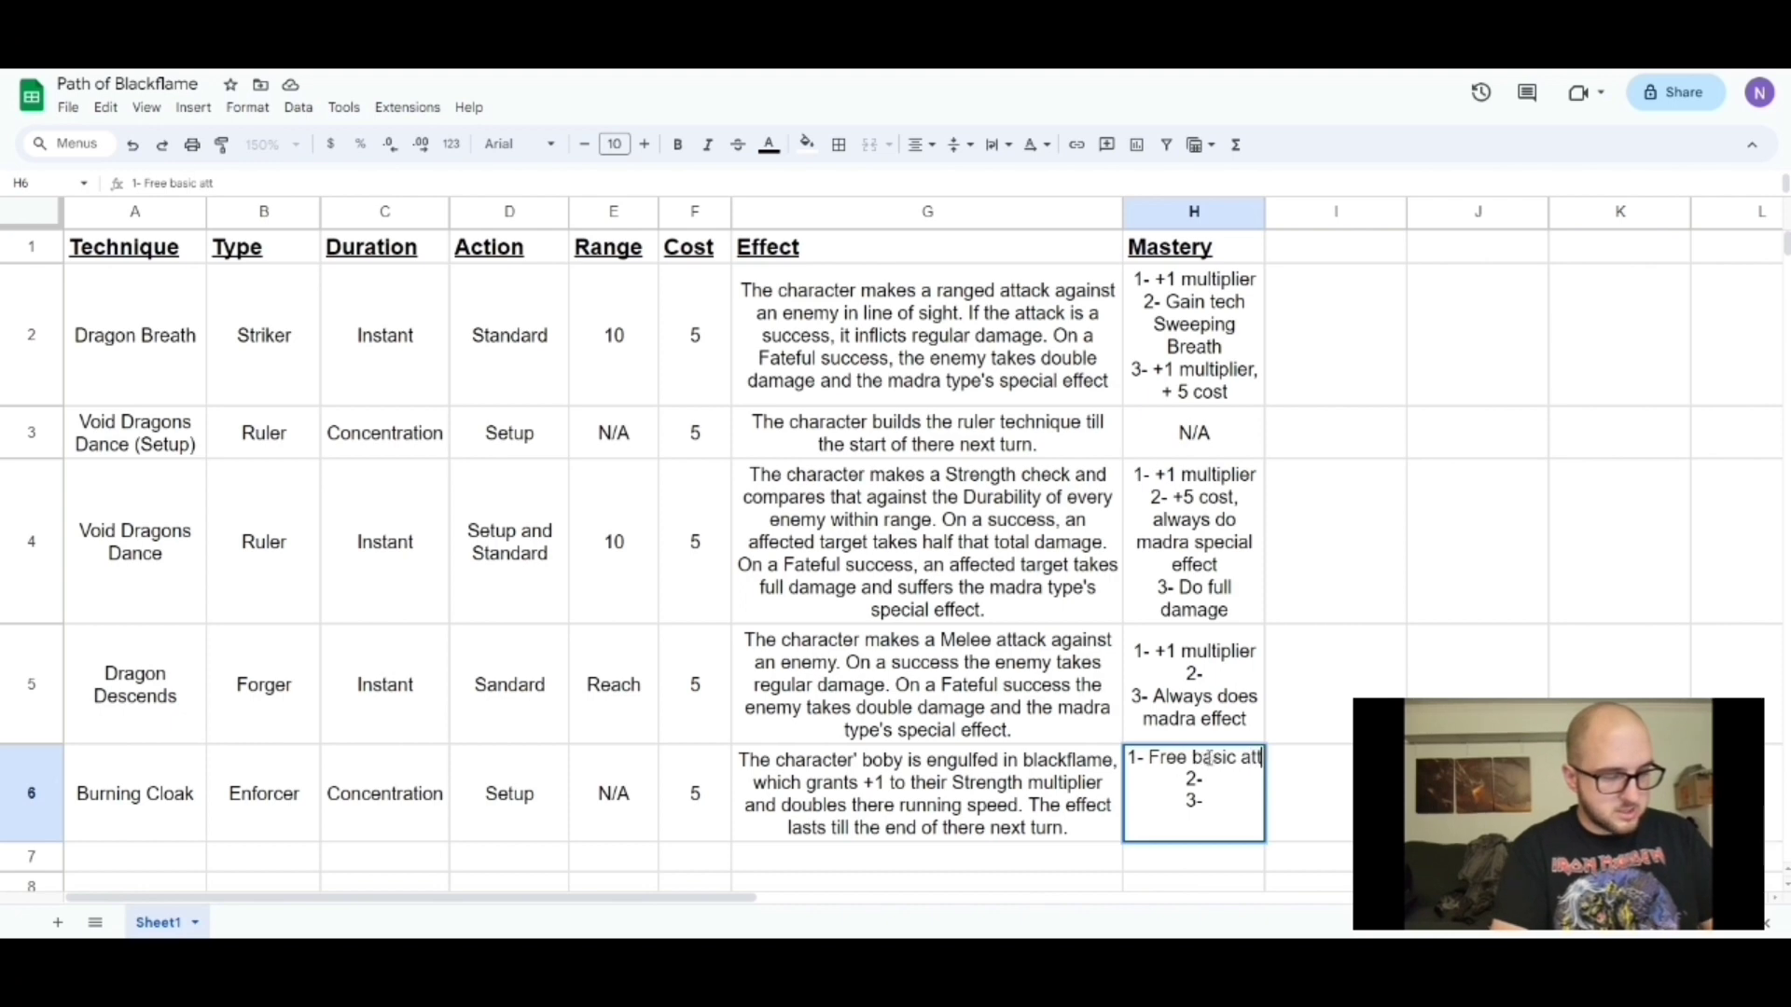
left_click(1248, 778)
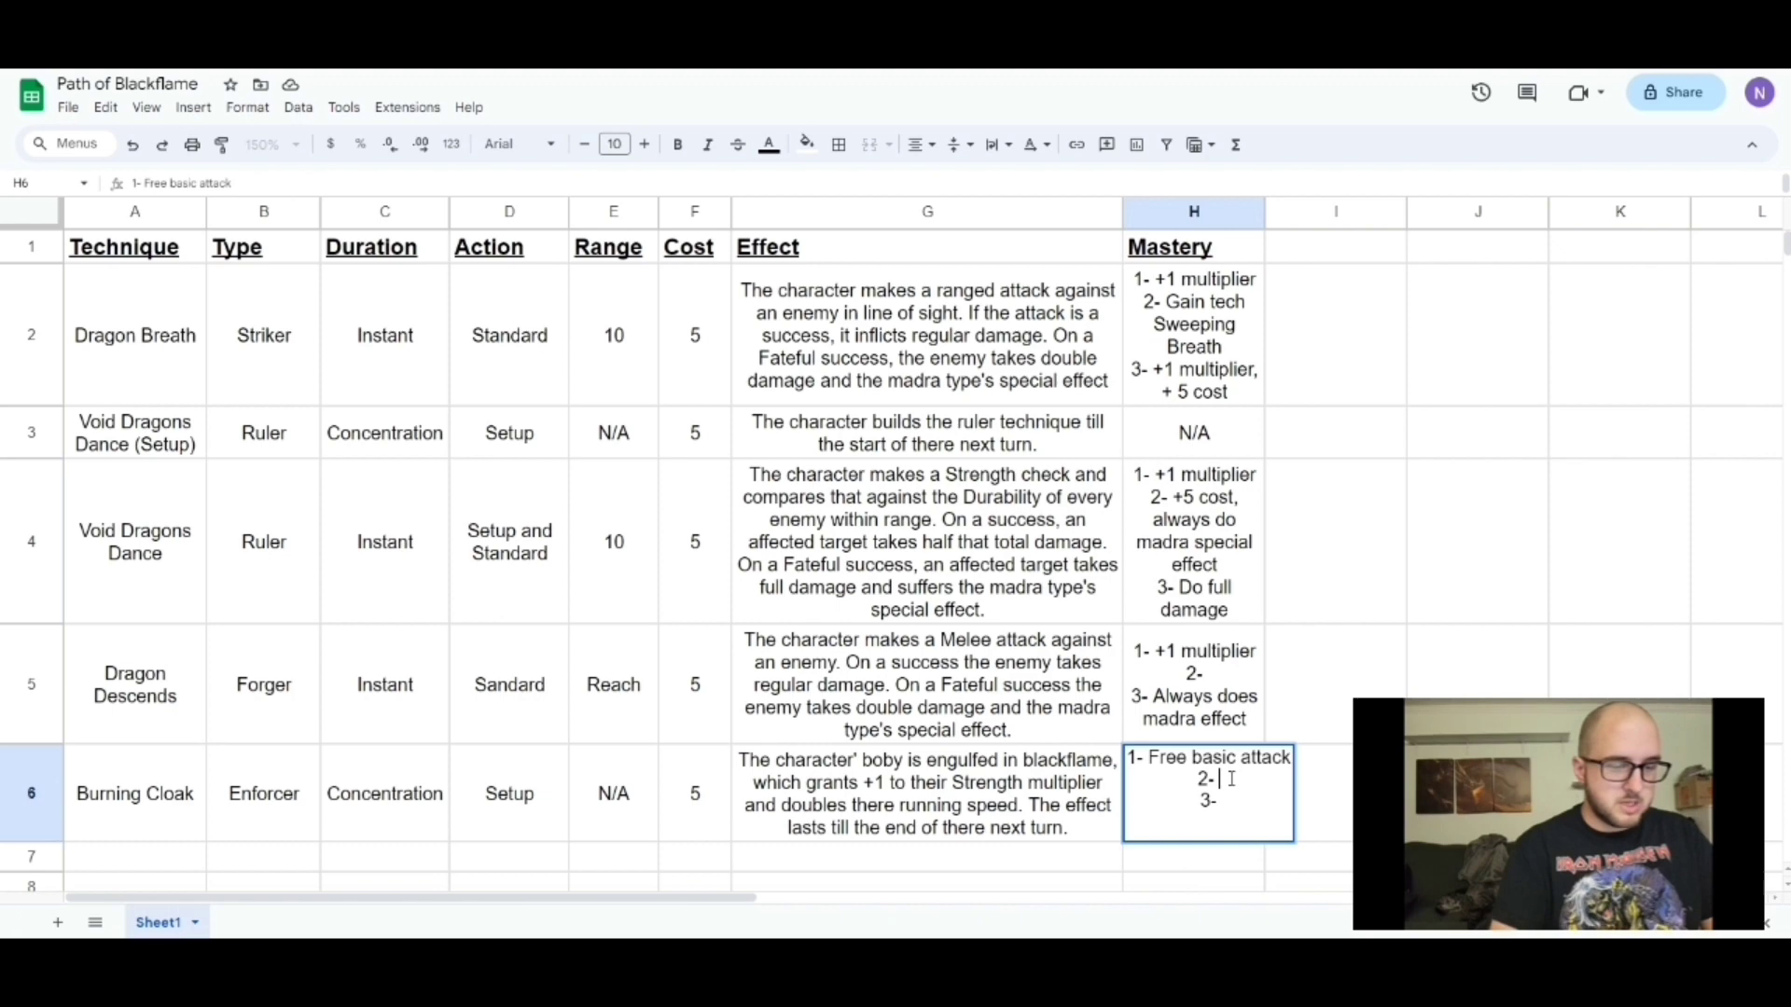
type("+1 mul")
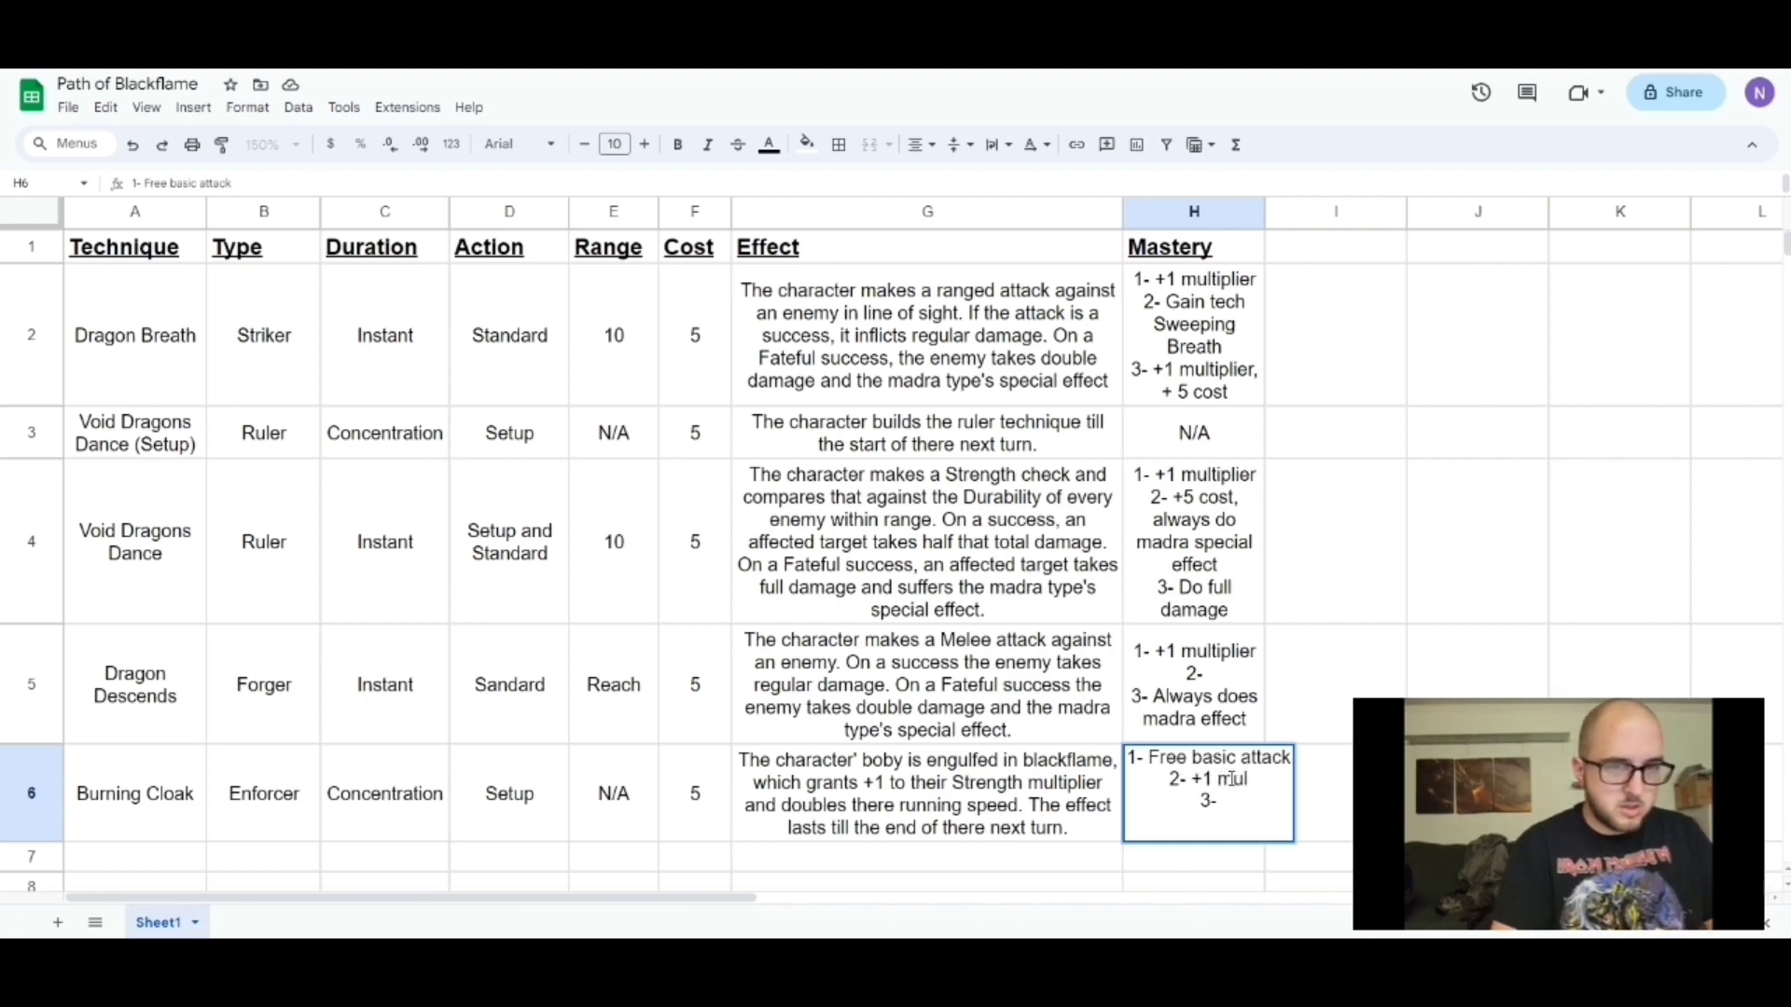
type("tiplier")
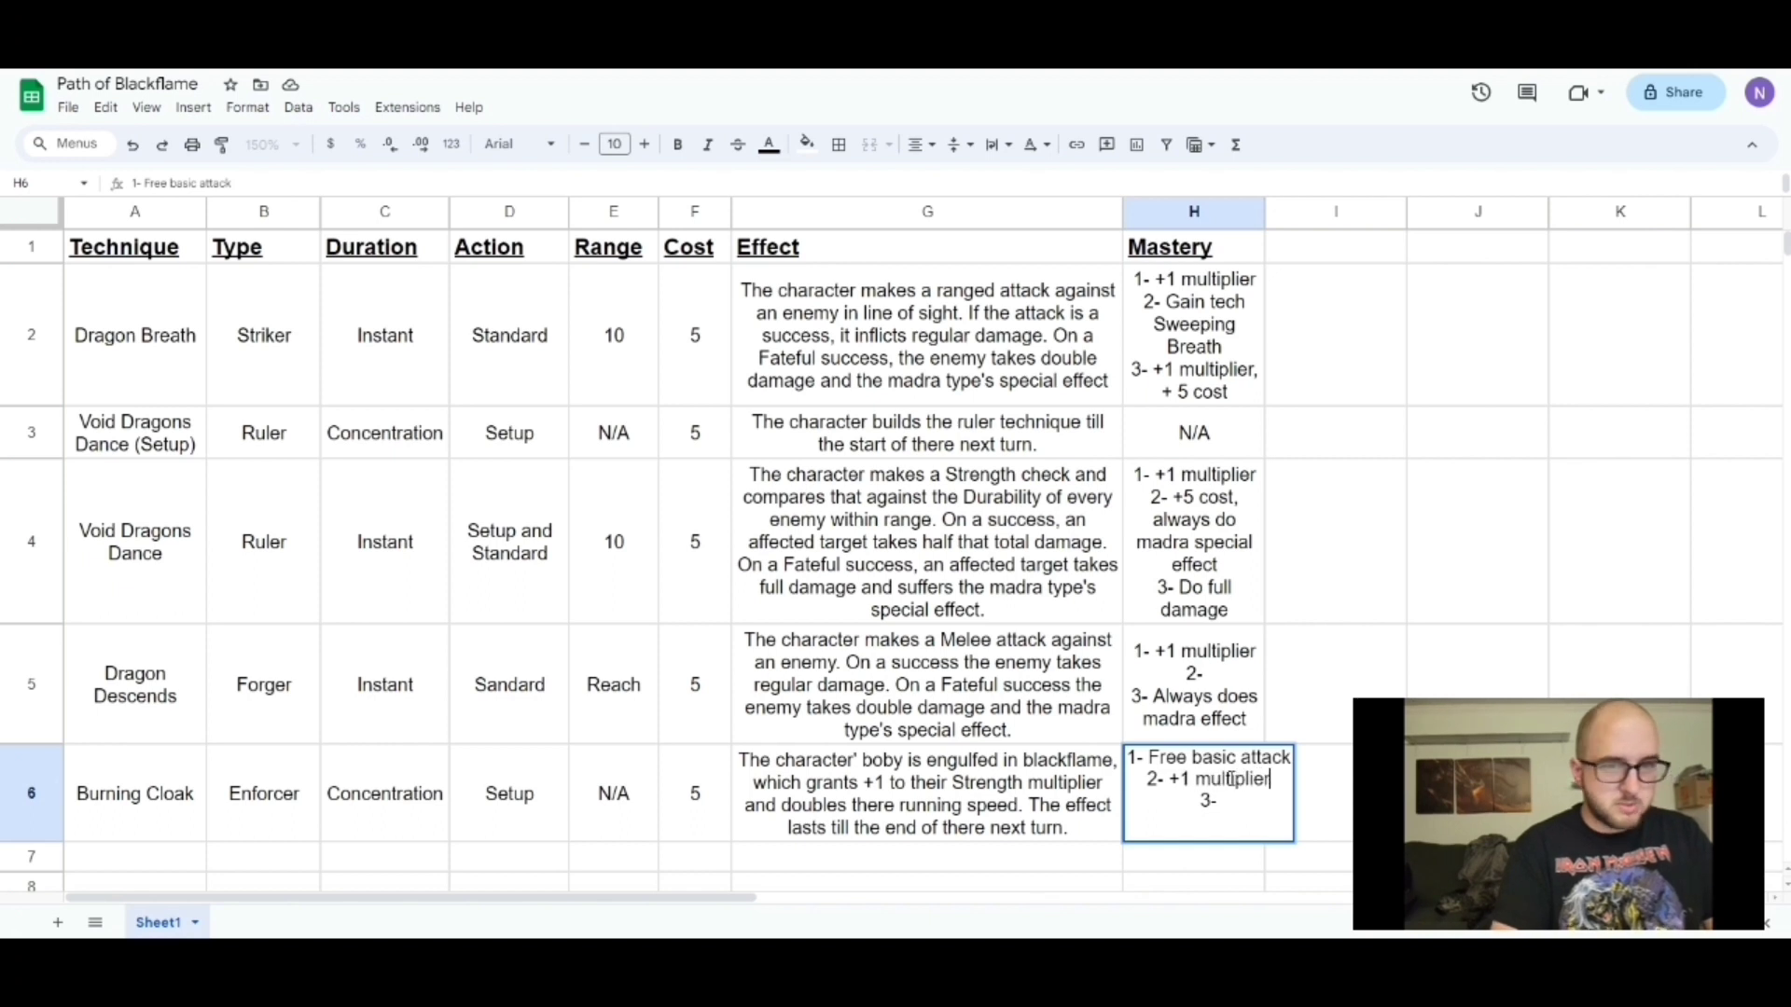
left_click(1231, 803)
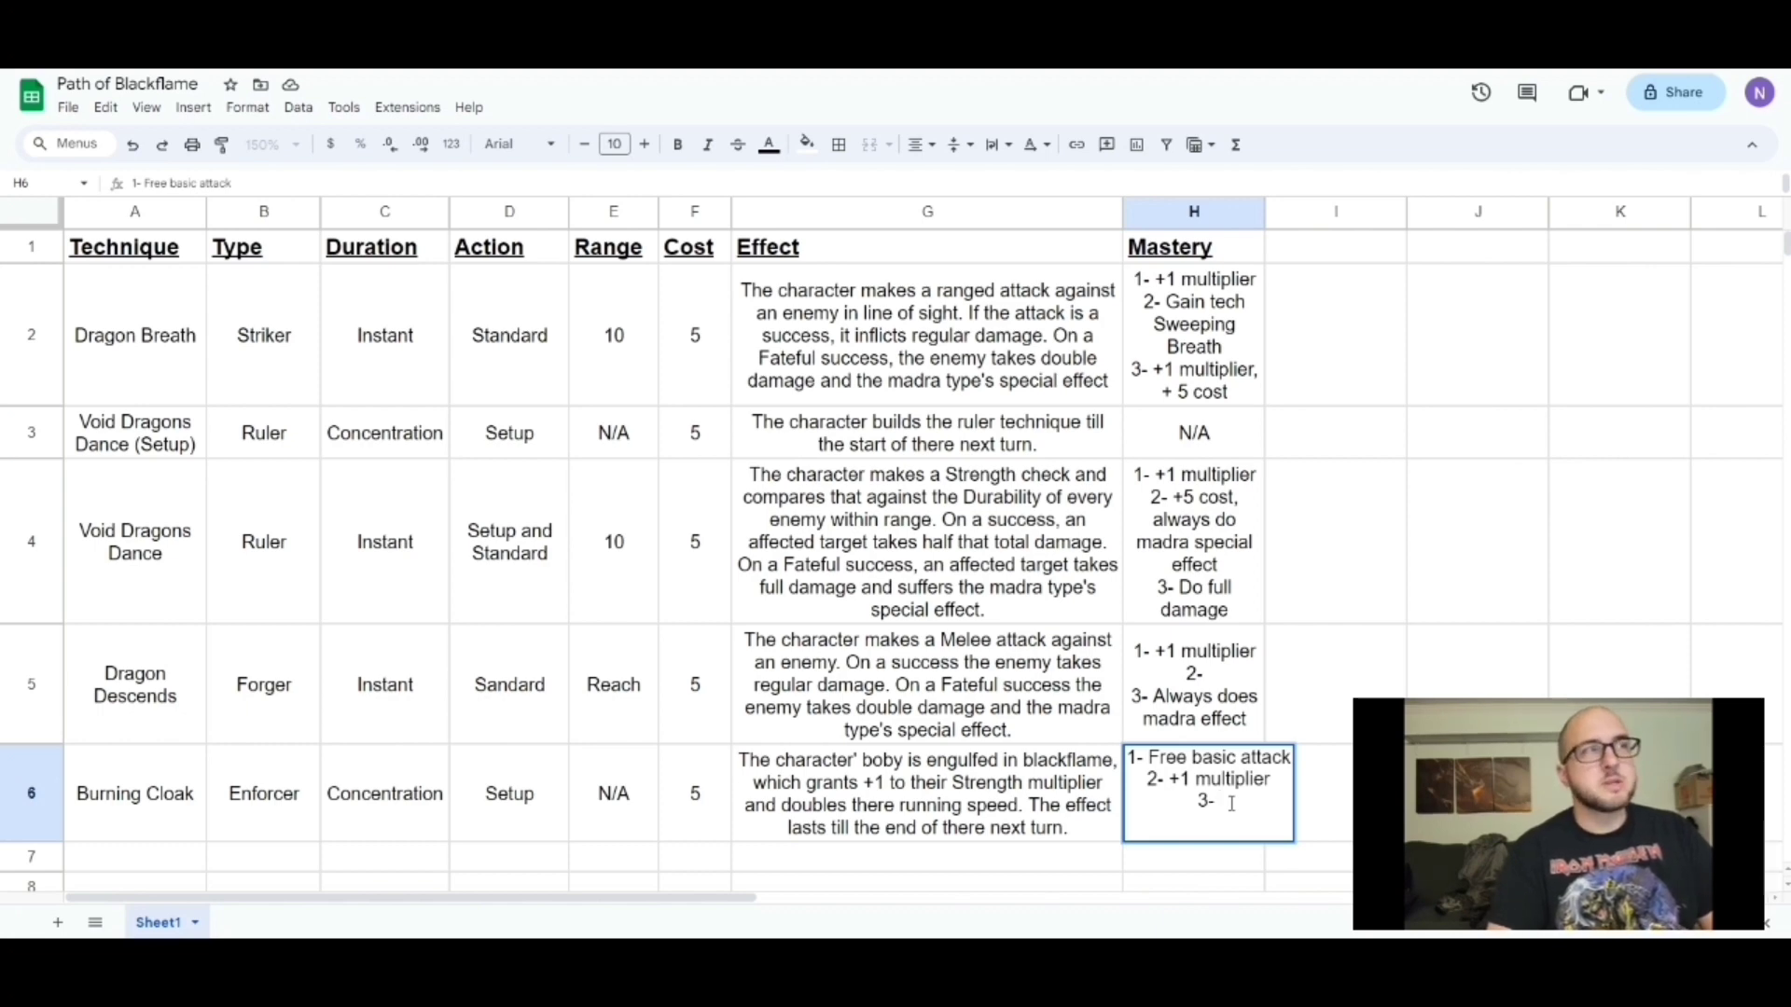
type("Gain tech")
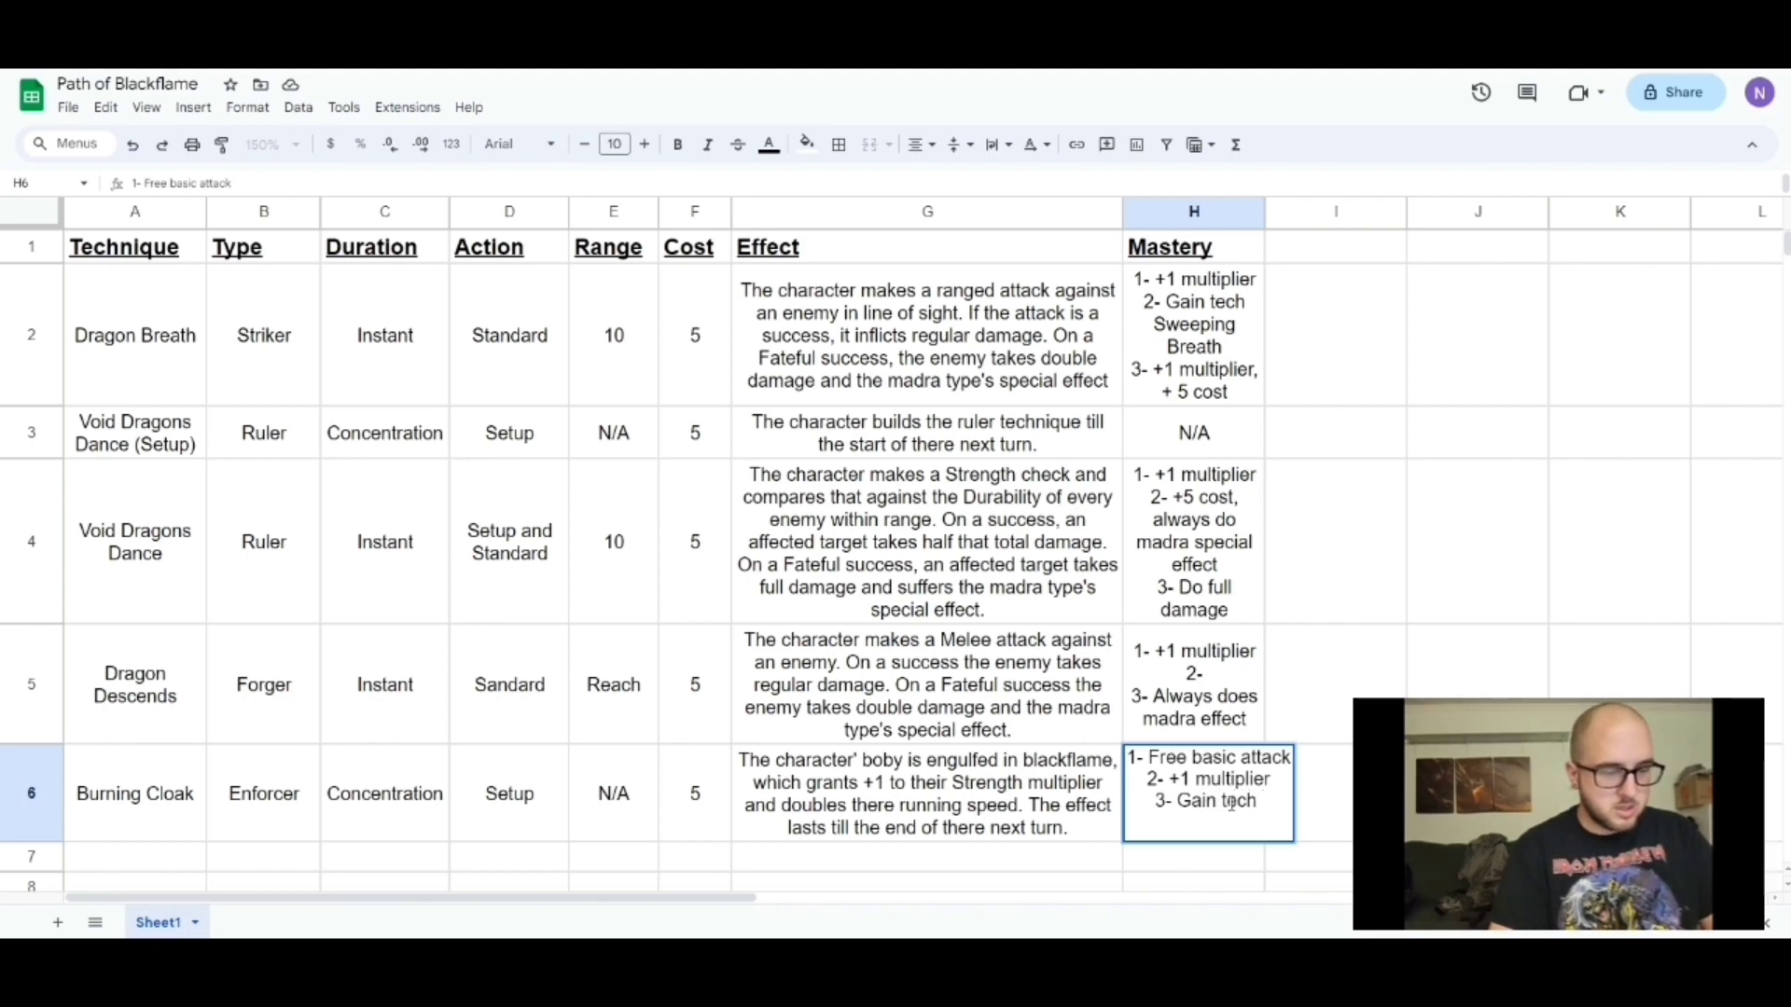
type(" read")
type("tion")
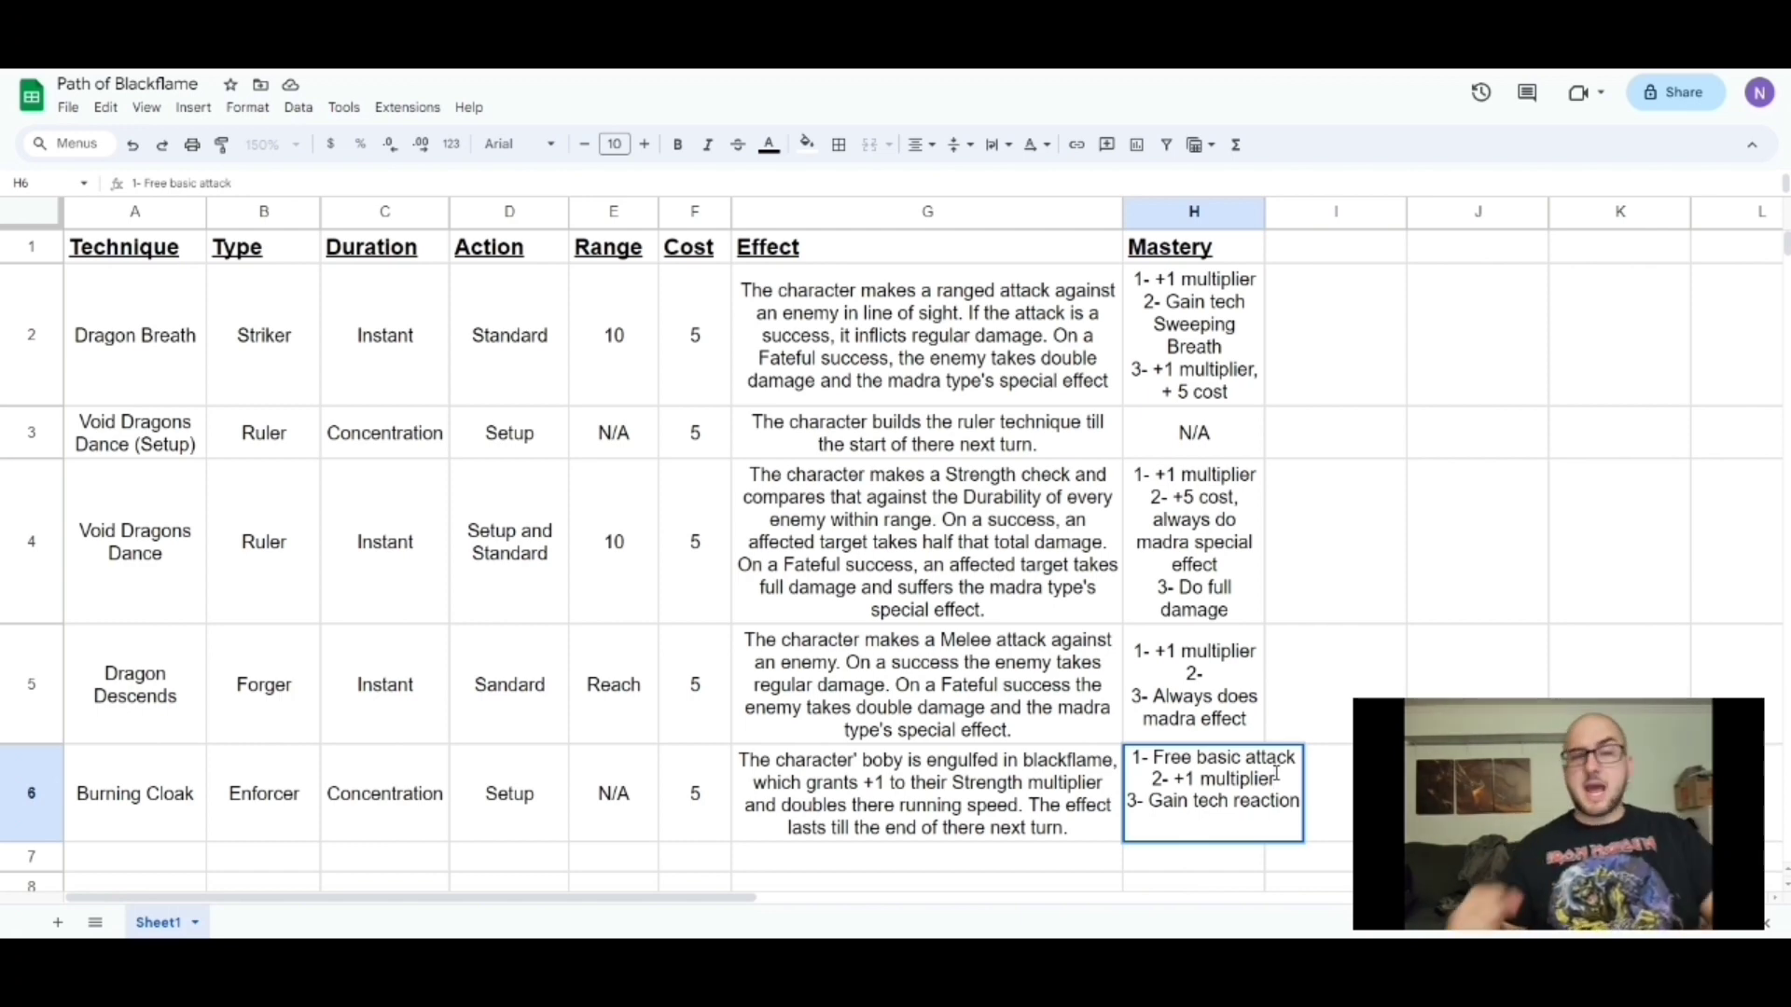
left_click(1116, 789)
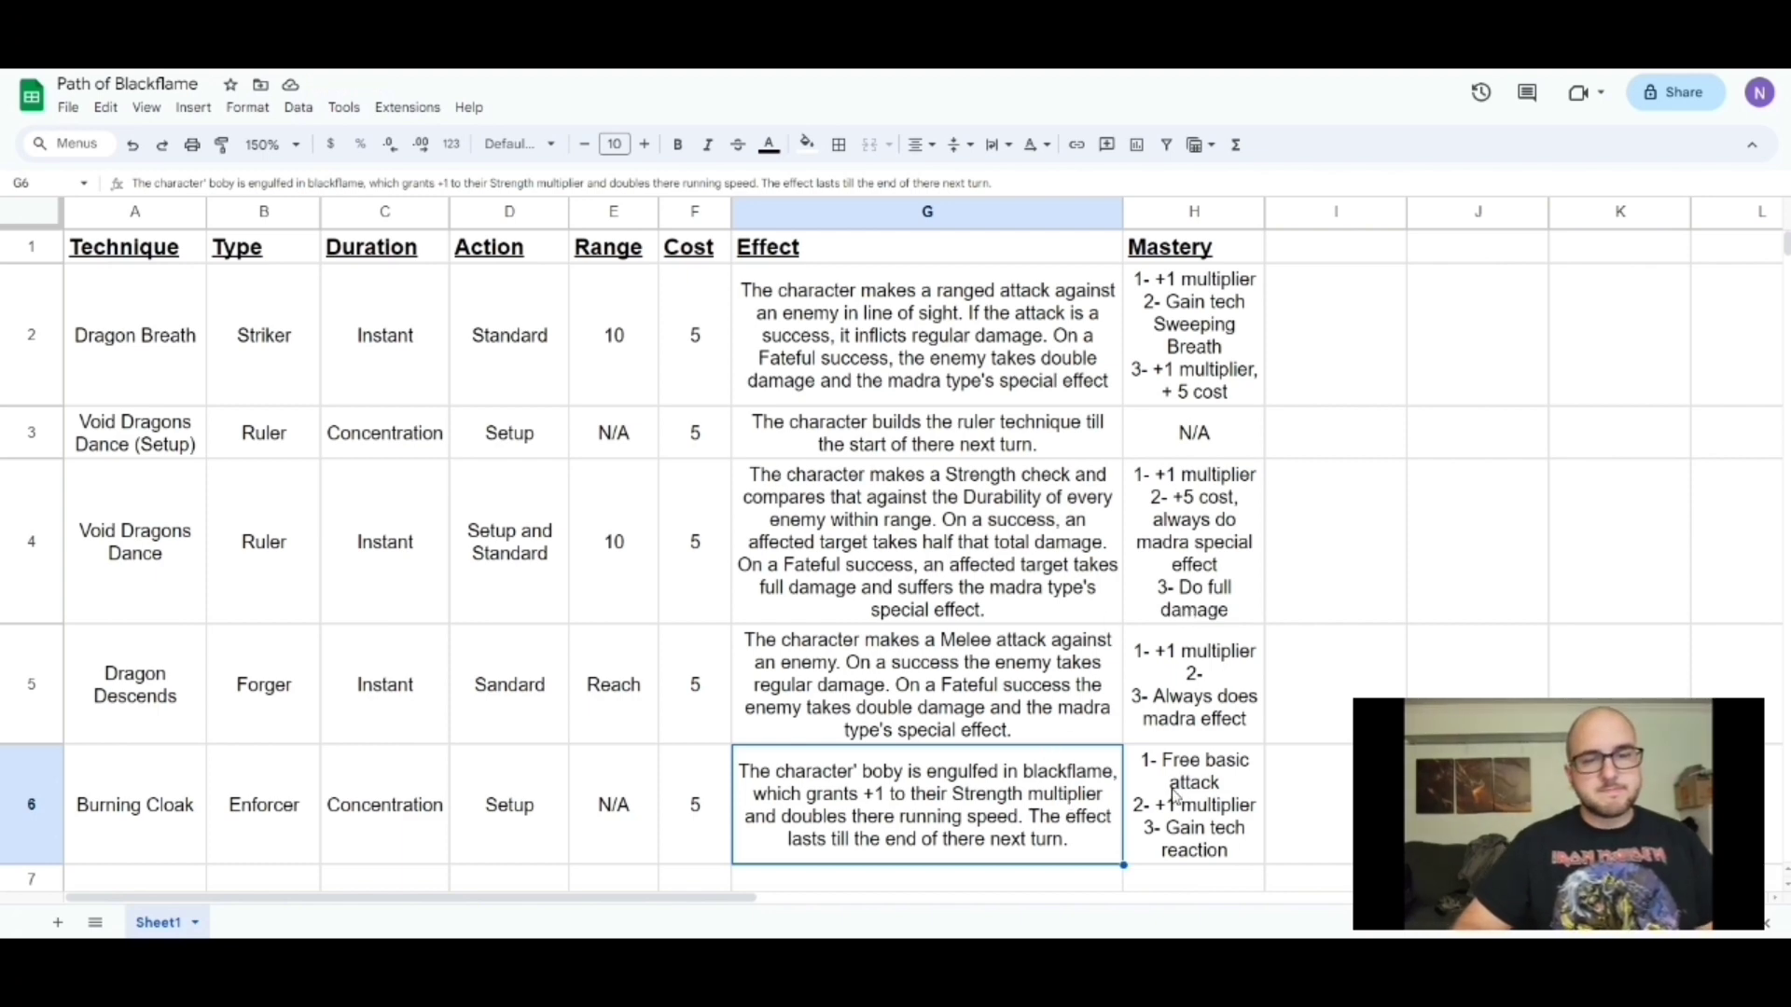
In H6, append ', attacks have advantage on the target creature' after '+1 multiplier'
left_click(1237, 804)
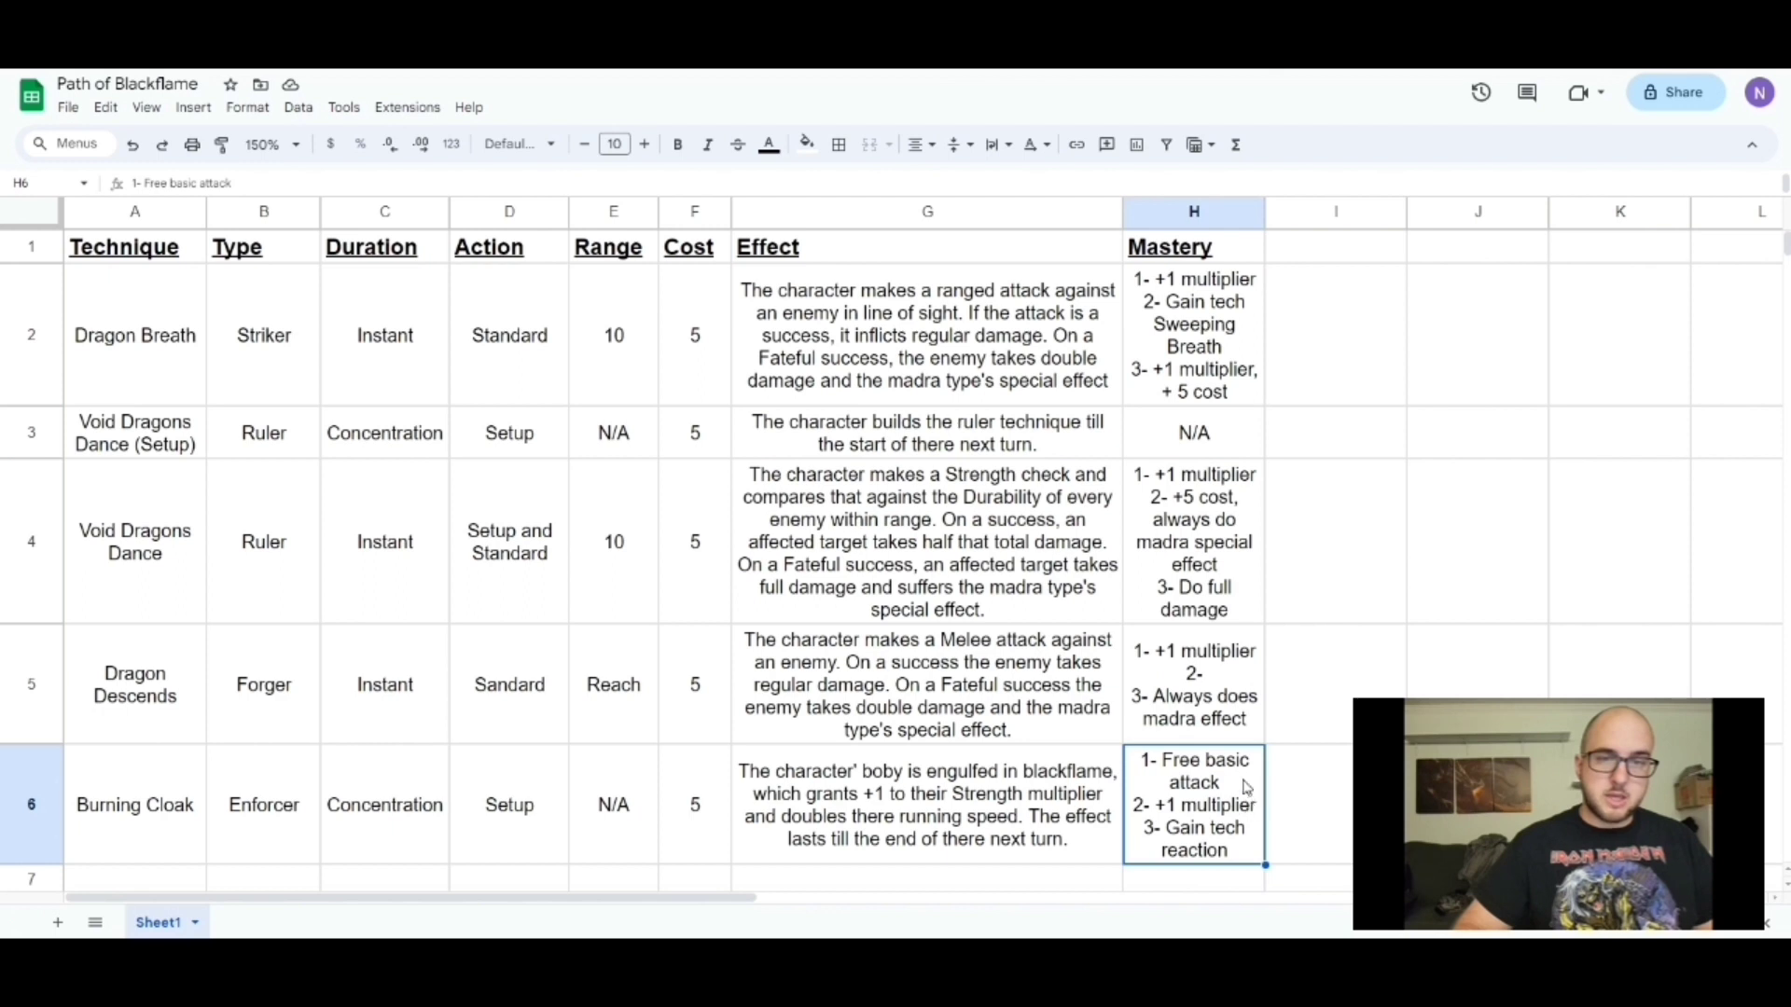
double_click(1245, 786)
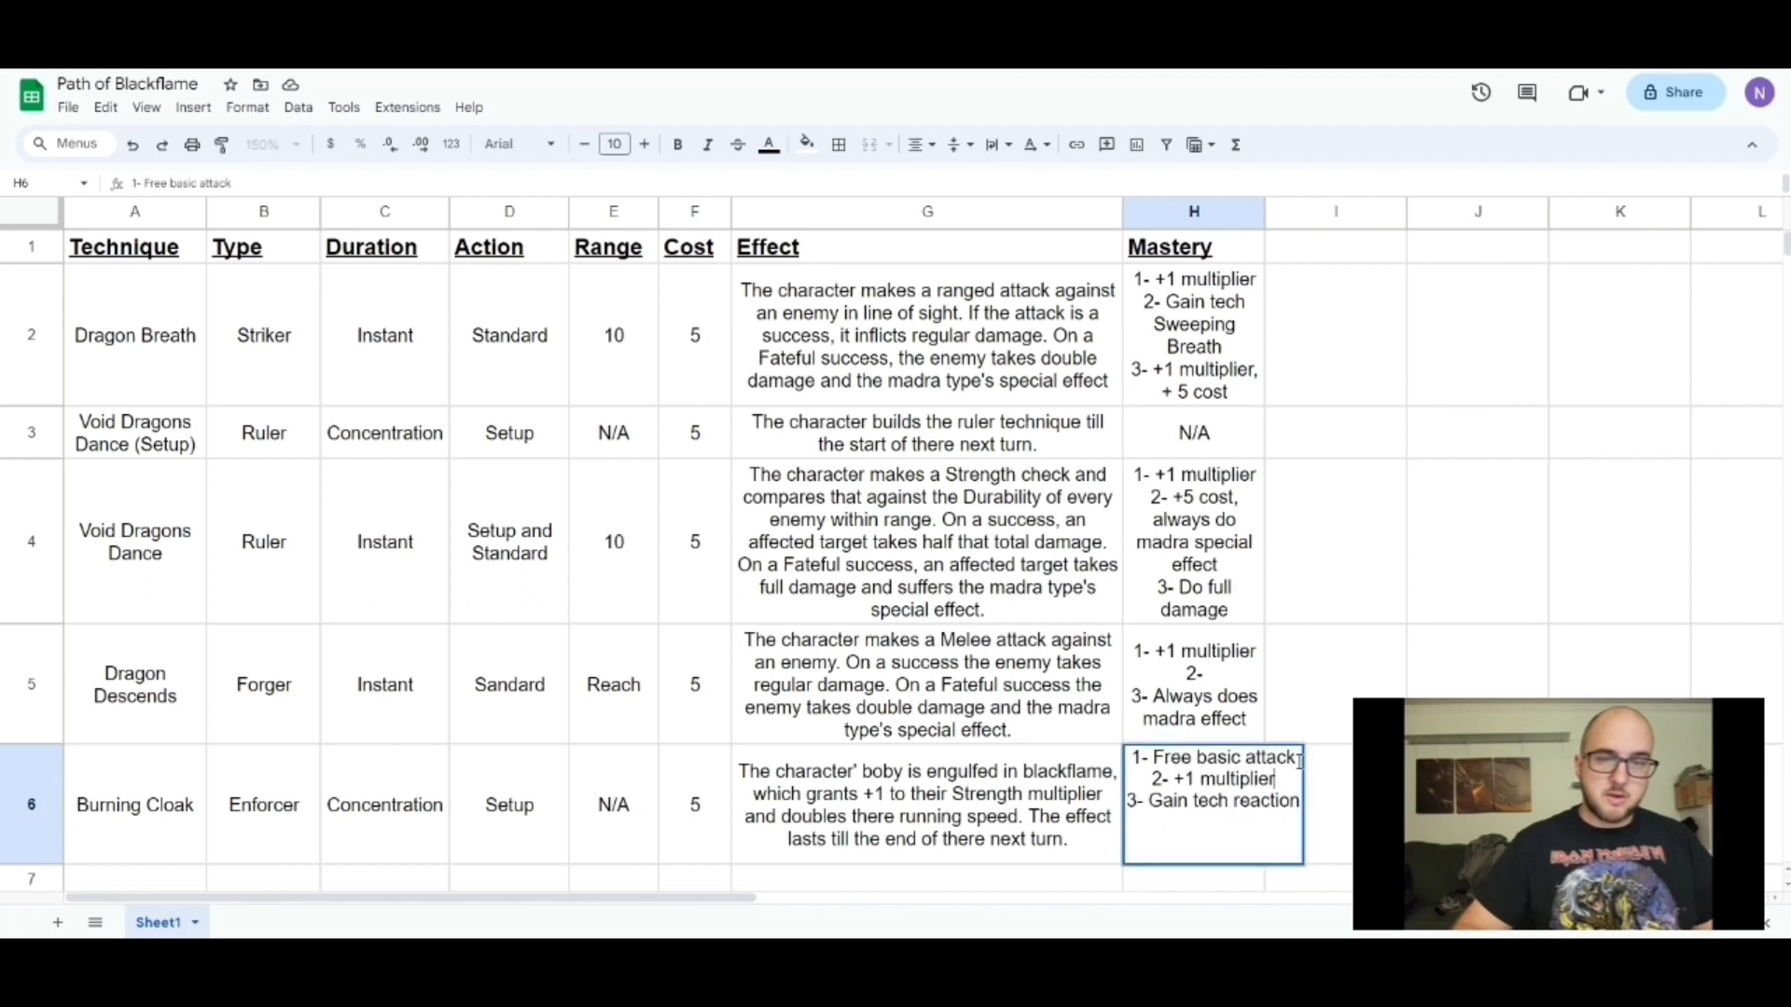
type(",")
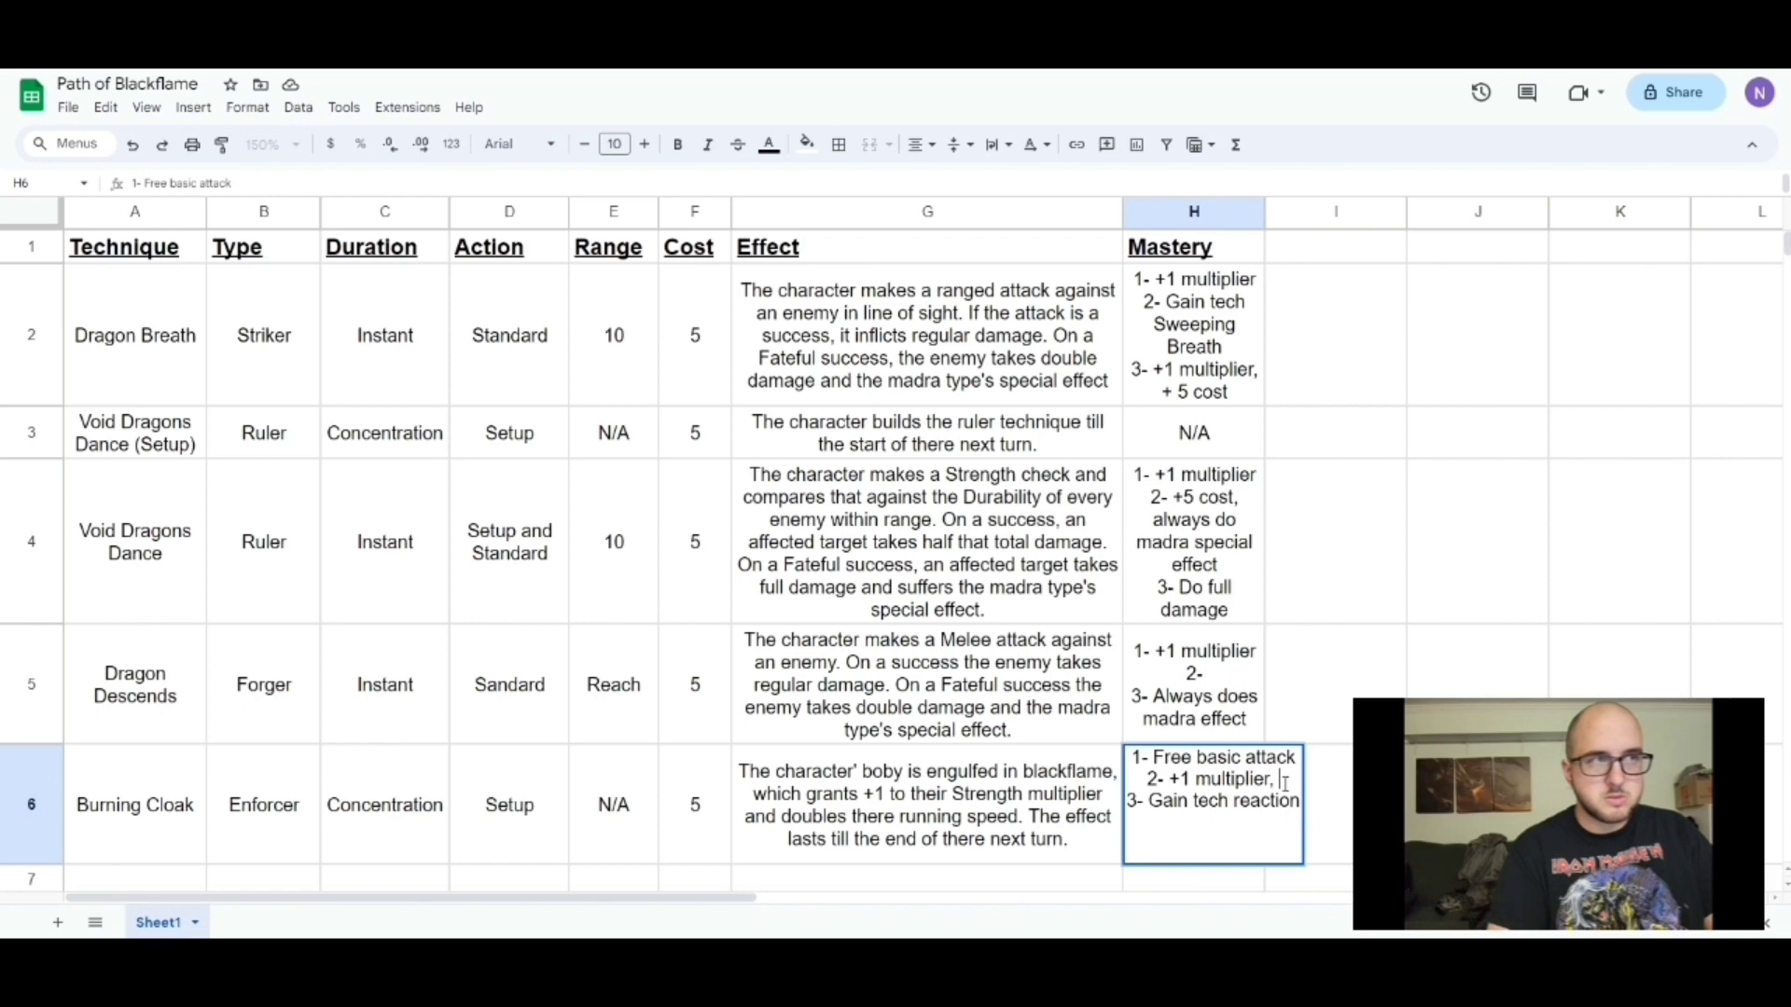
type("atta")
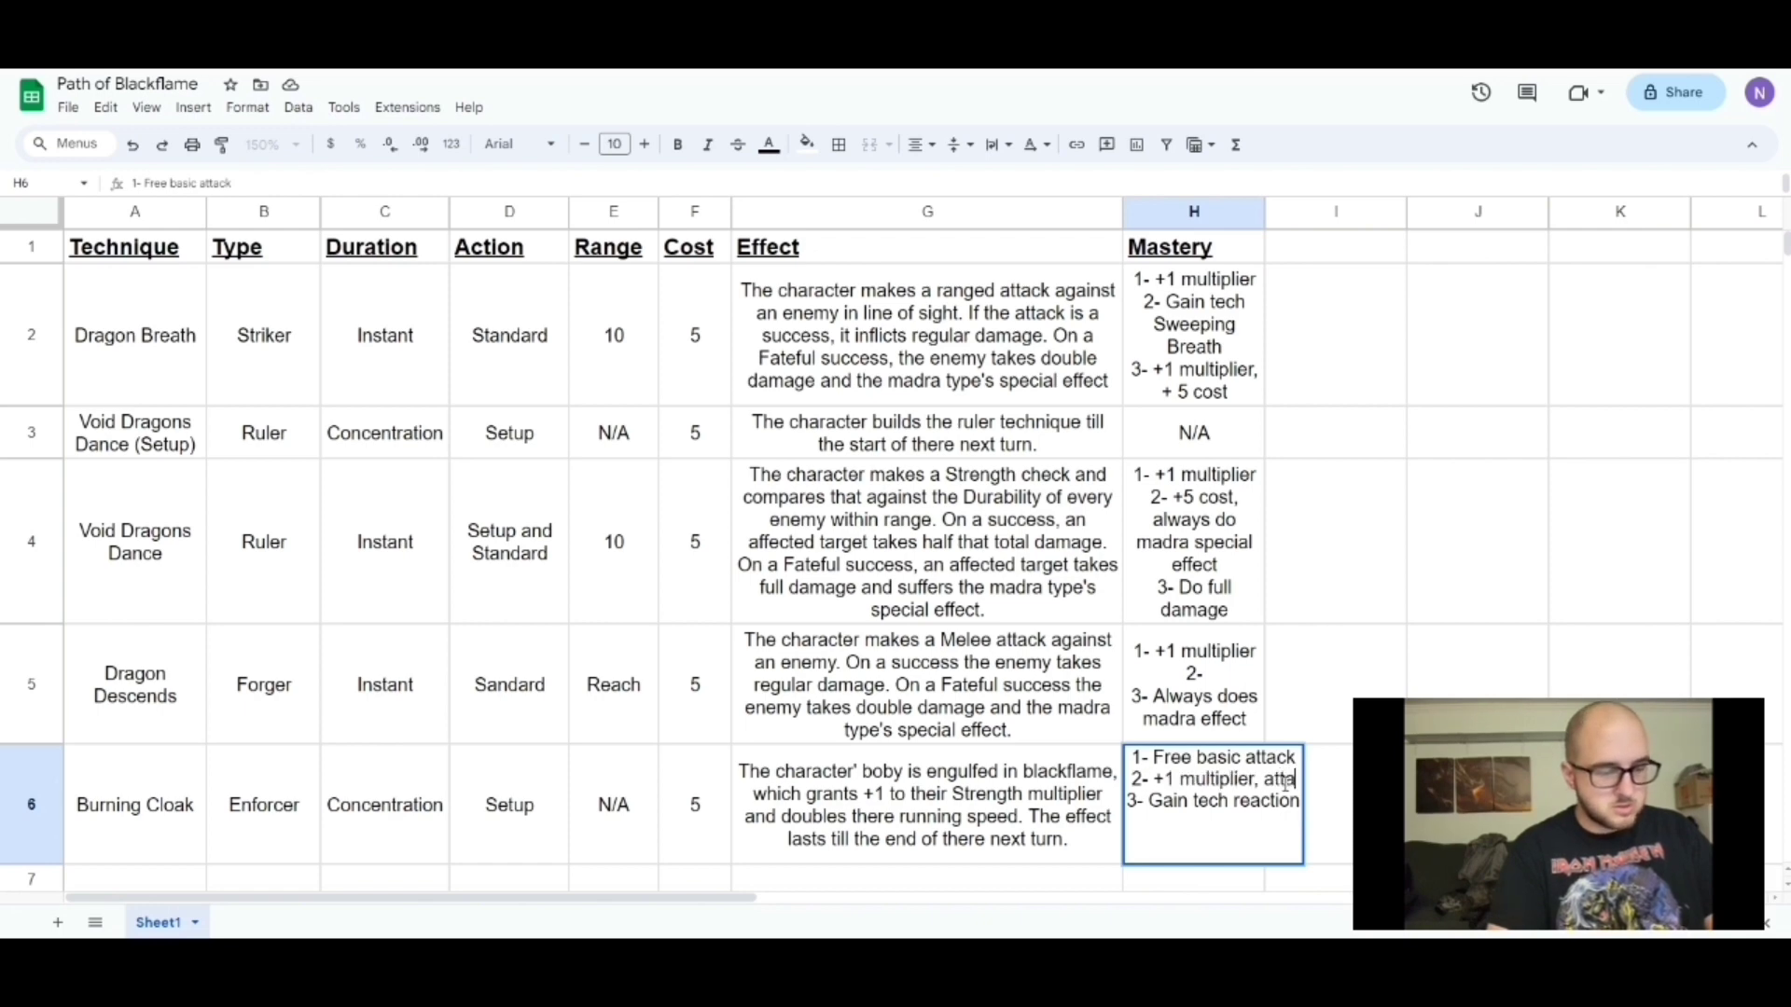
type("cks hav")
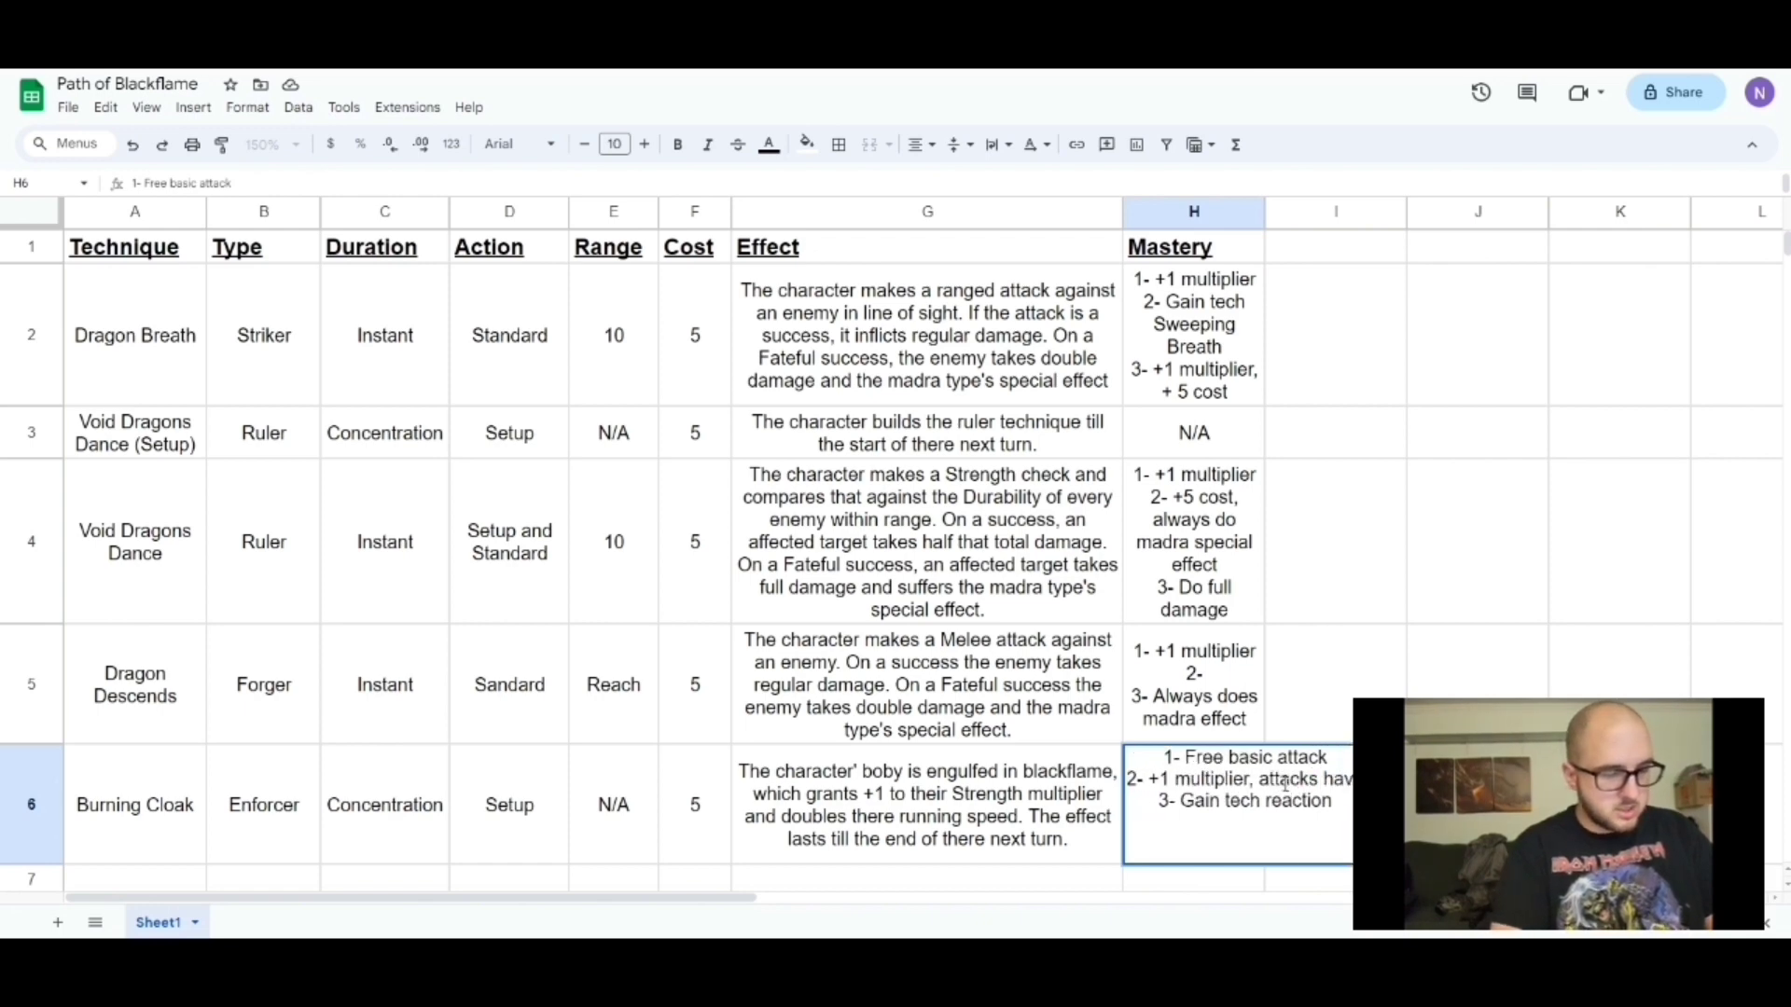
type("e advantage")
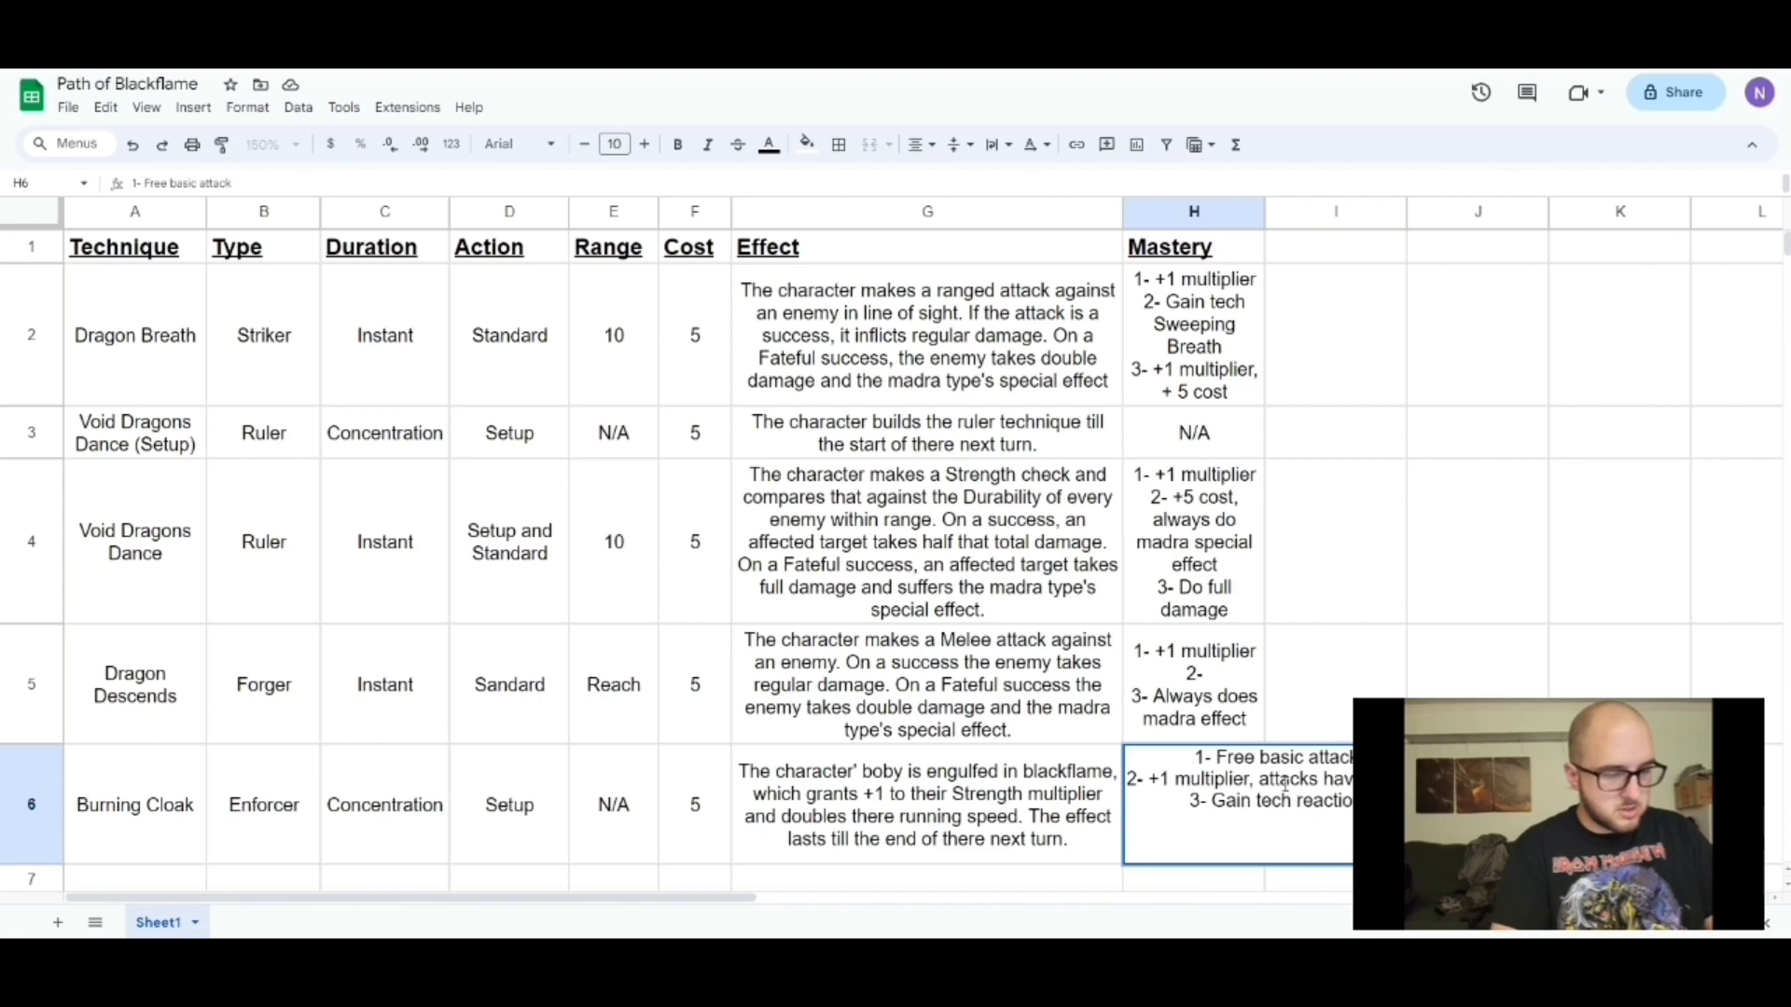
type(" on the")
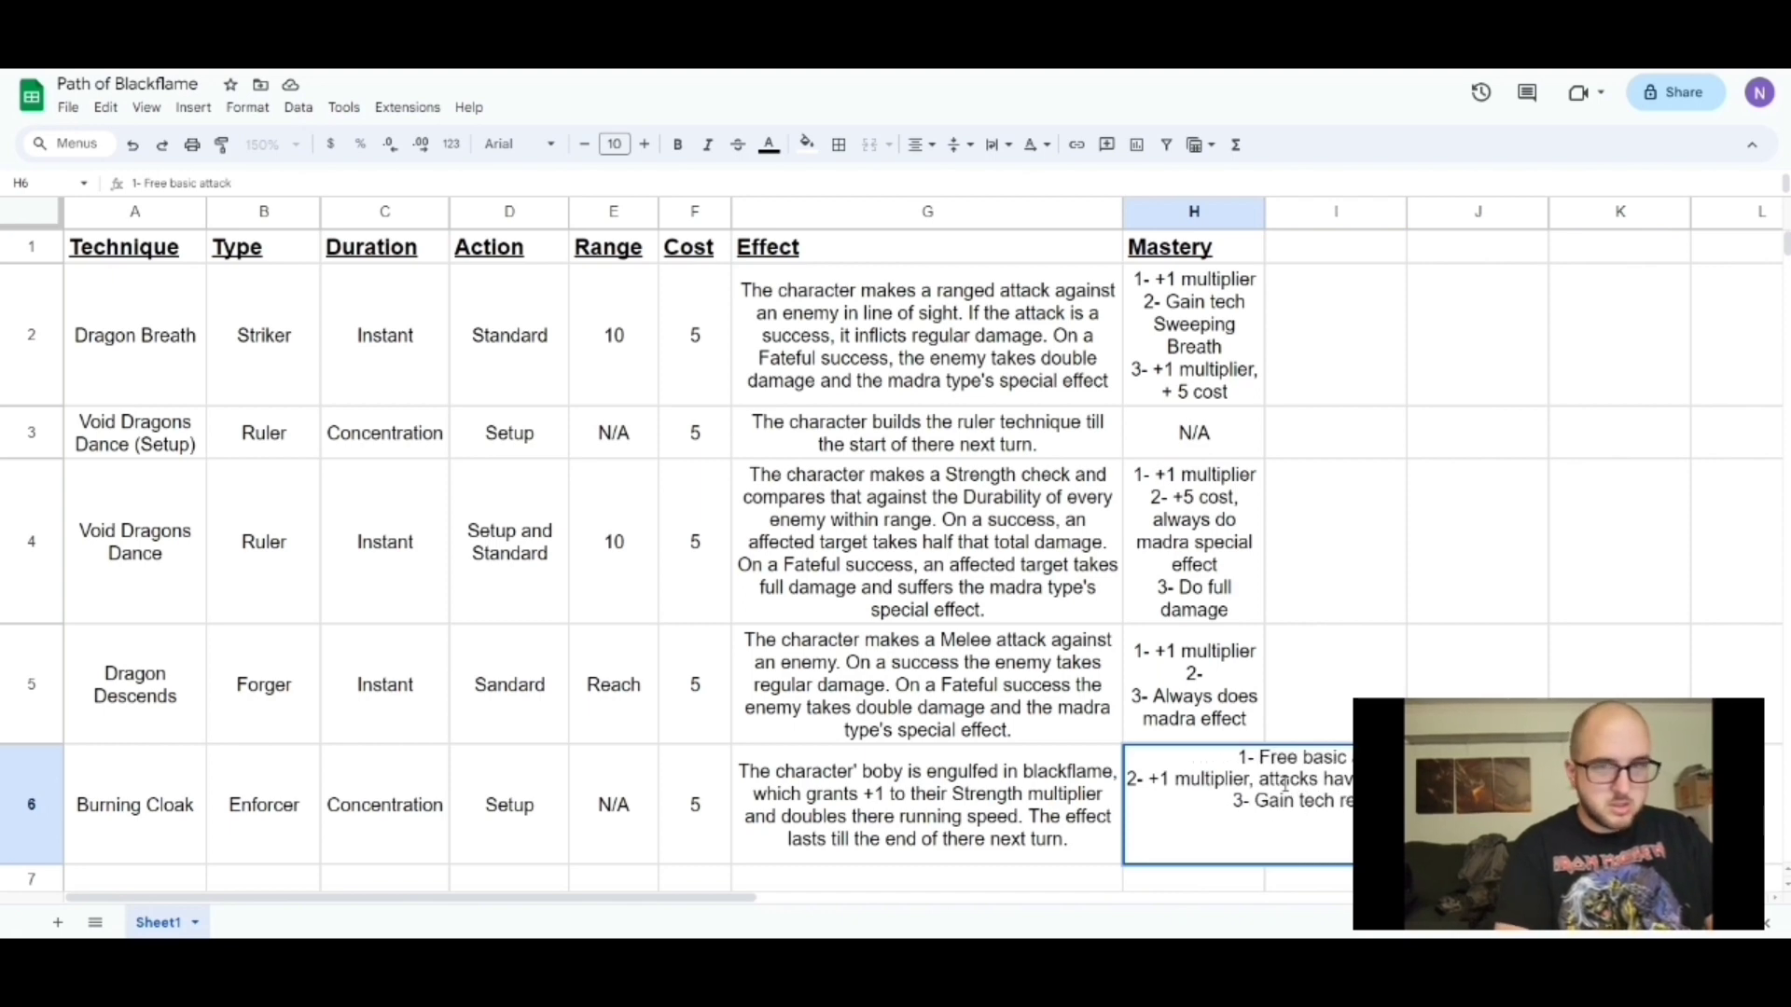
type(" target")
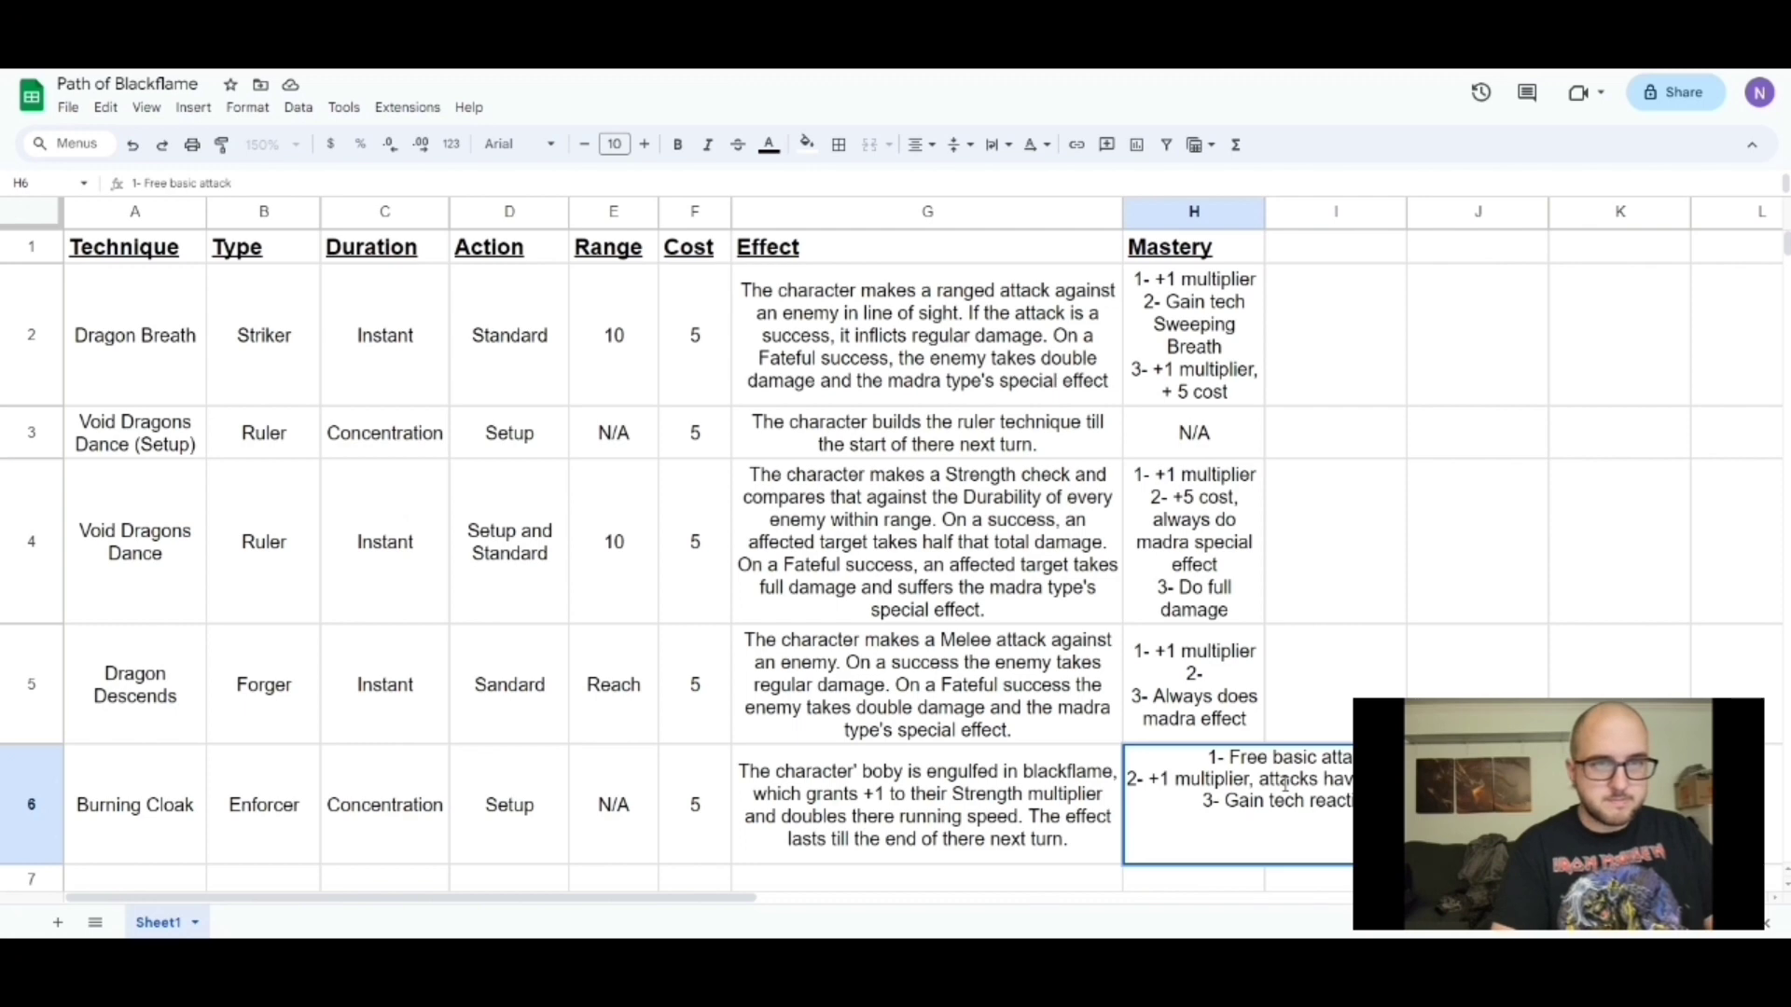
type(" creature")
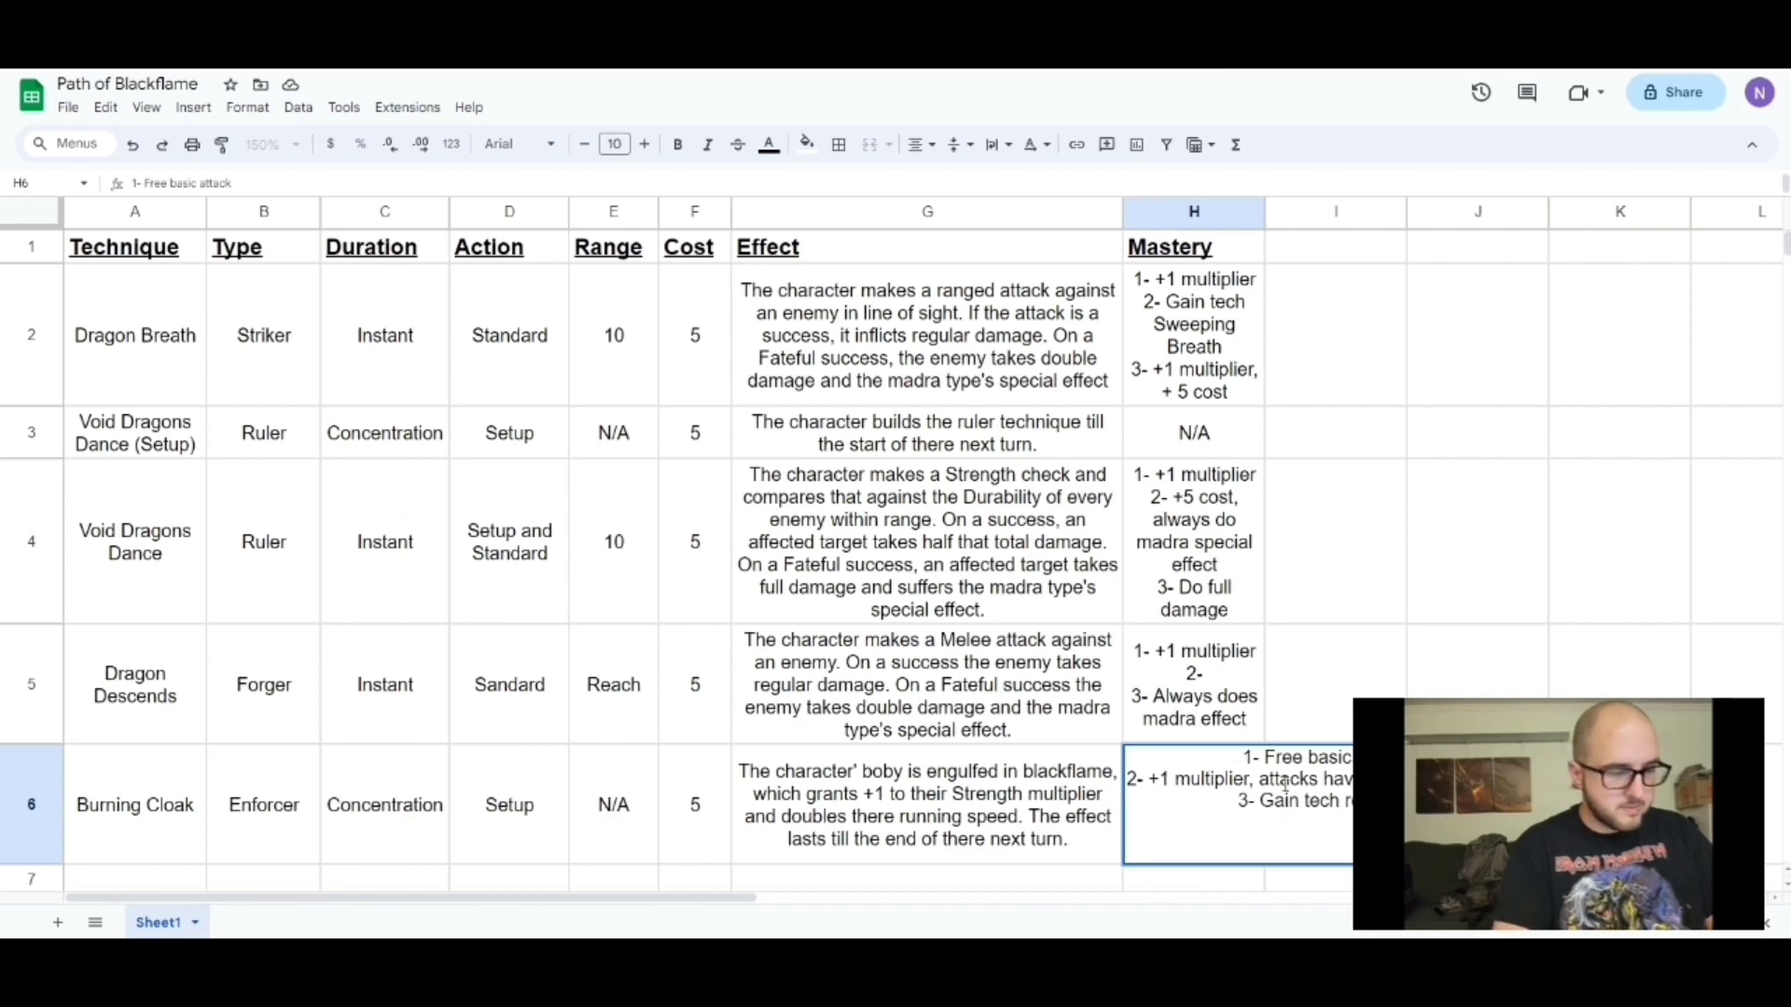
left_click(1306, 737)
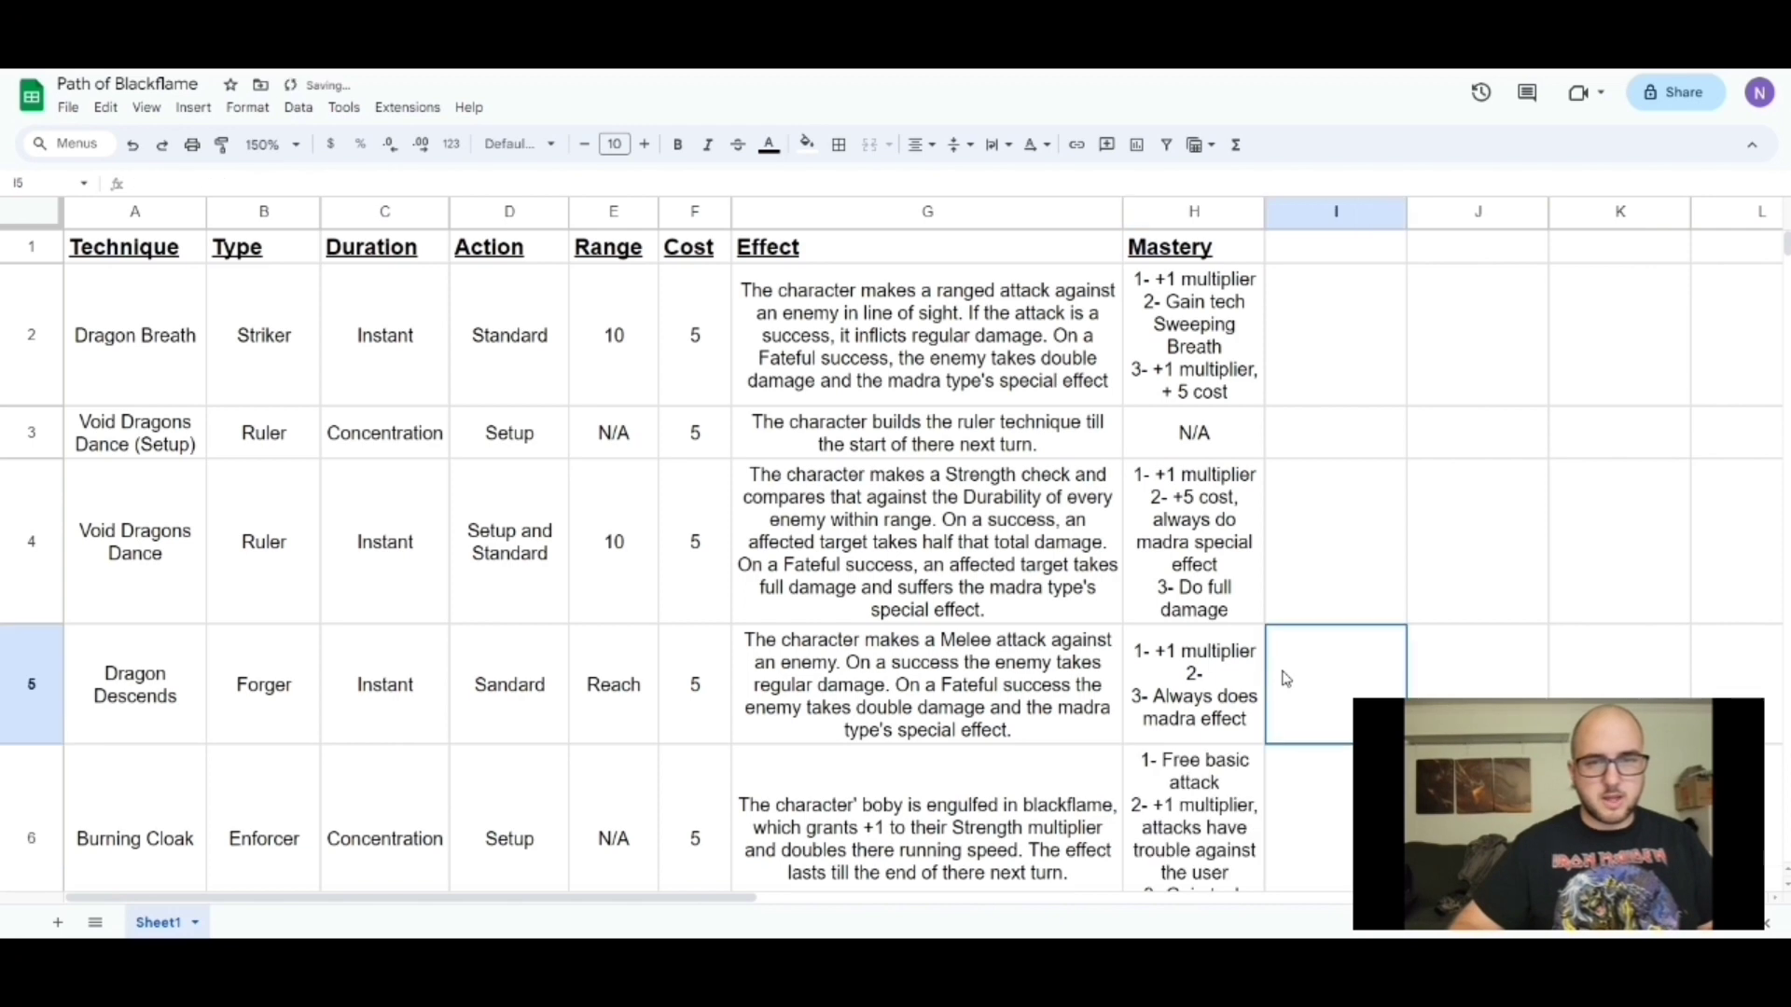
scroll(1305, 742, "down", 2)
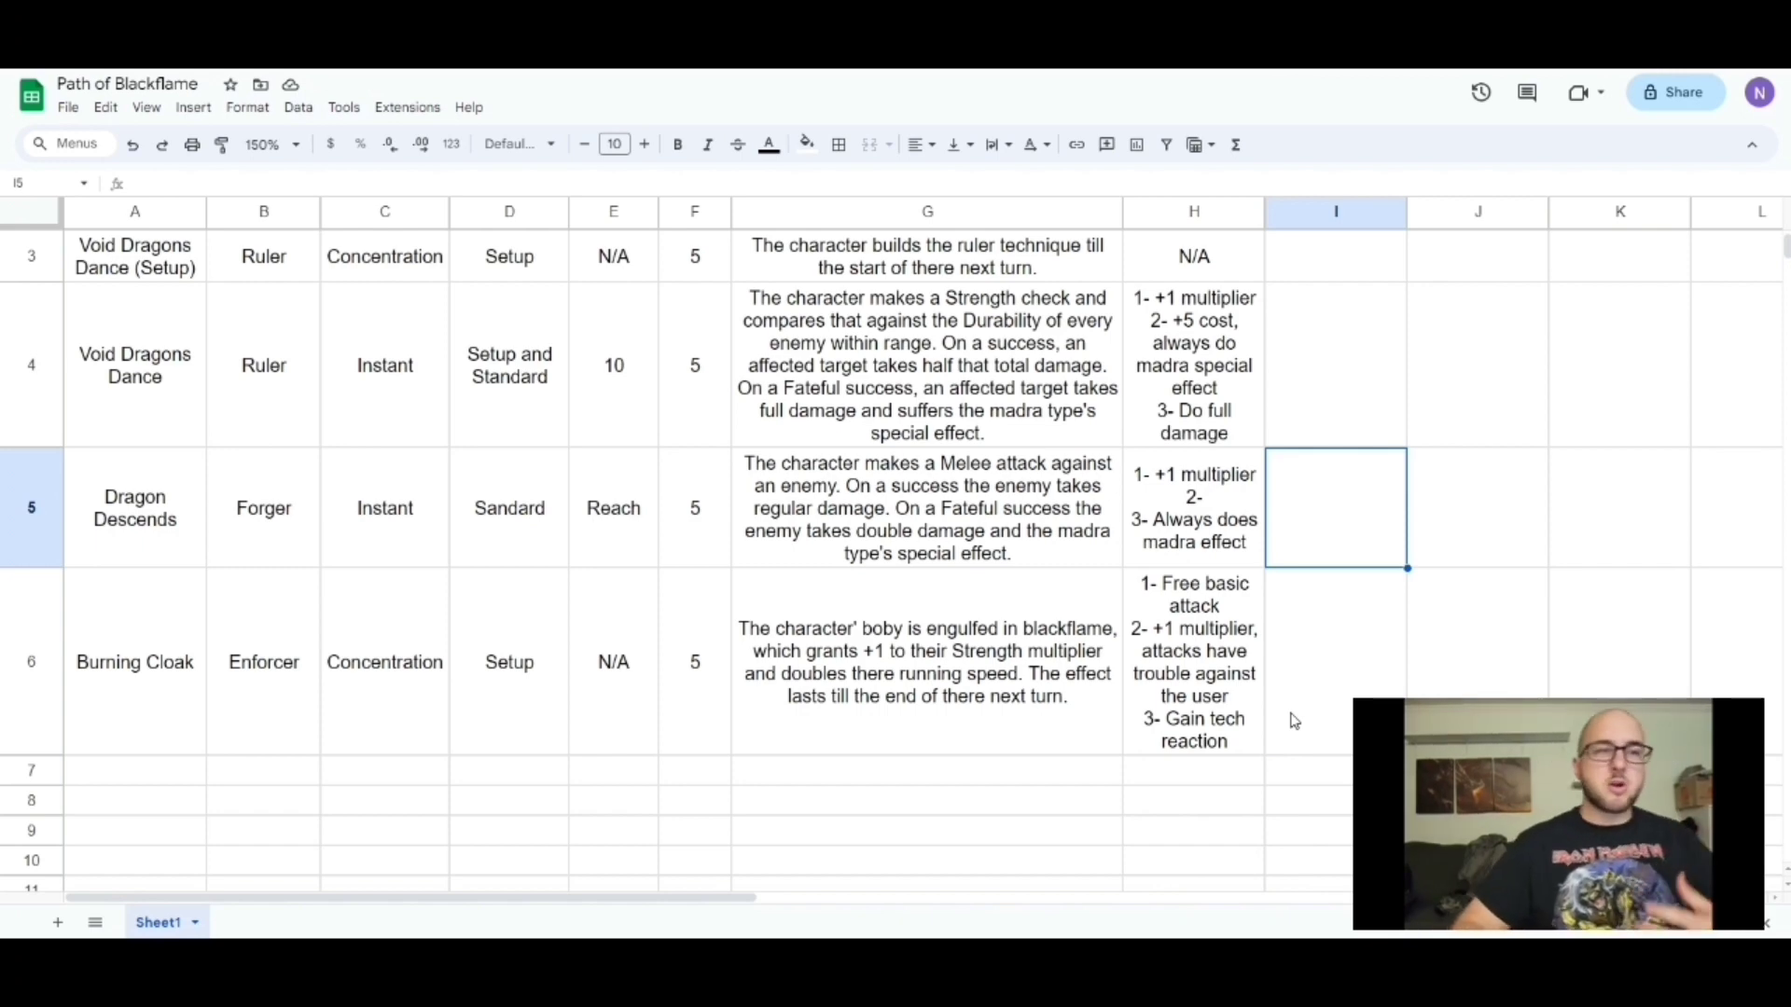
scroll(1295, 723, "up", 3)
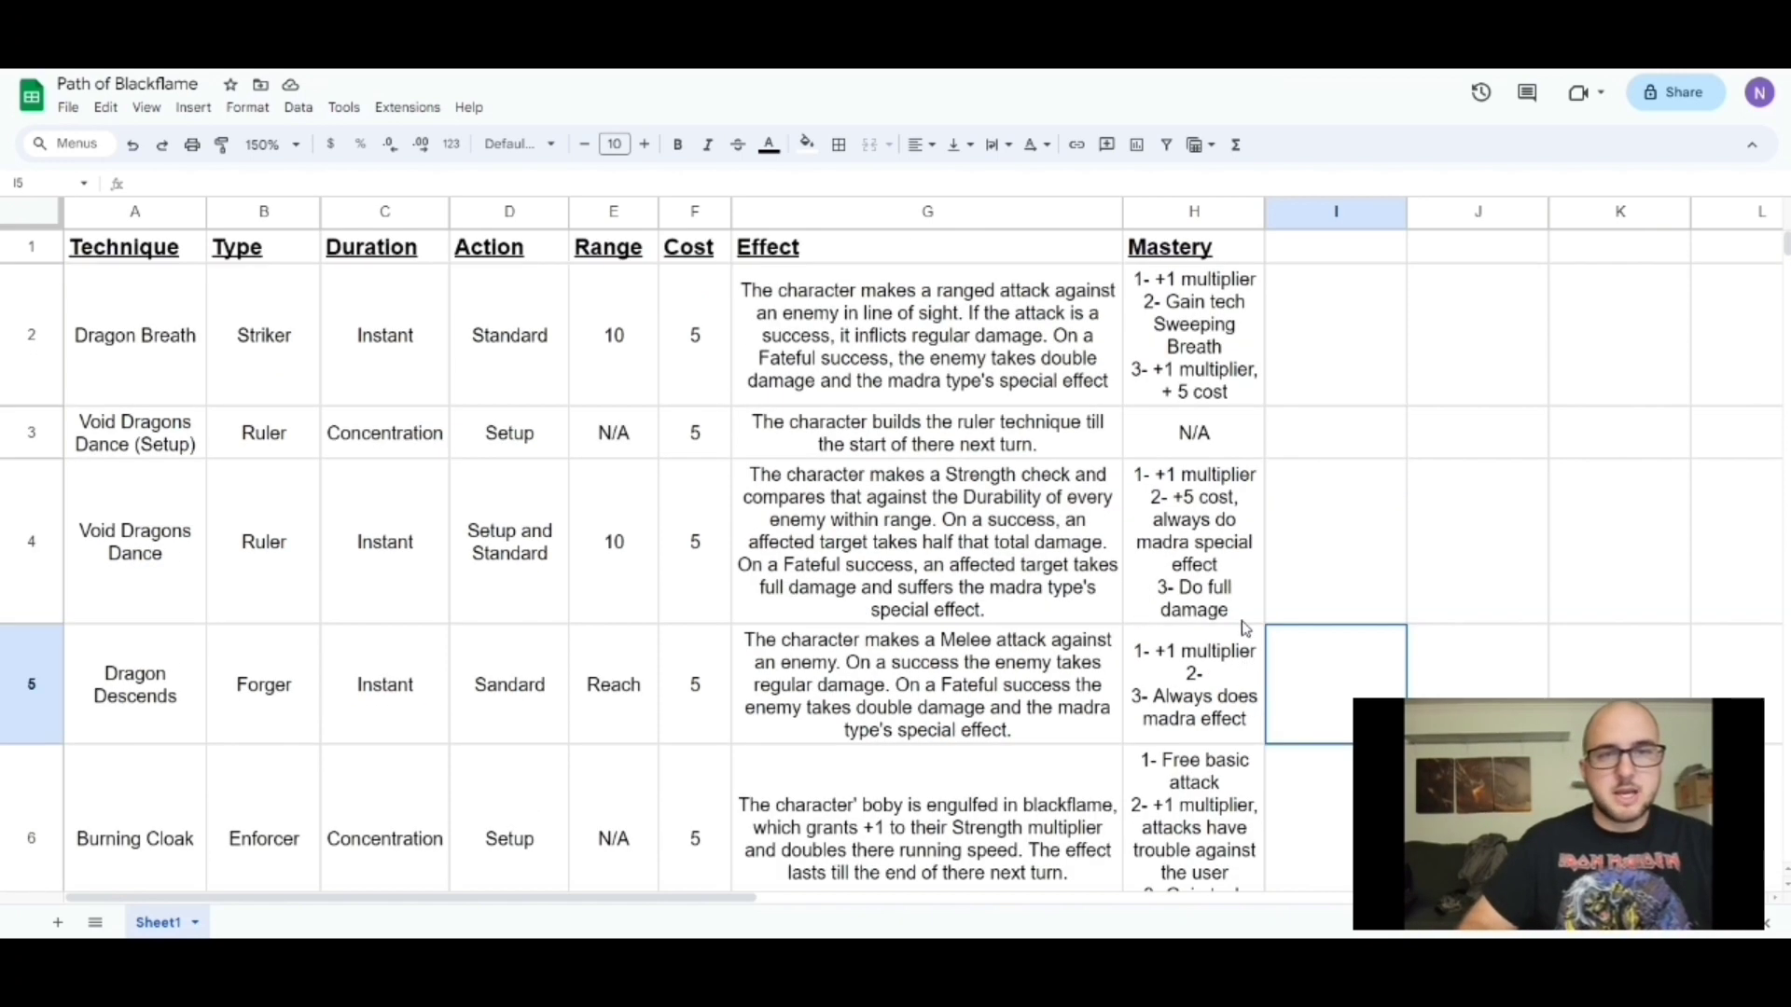
left_click(1237, 315)
left_click(1208, 511)
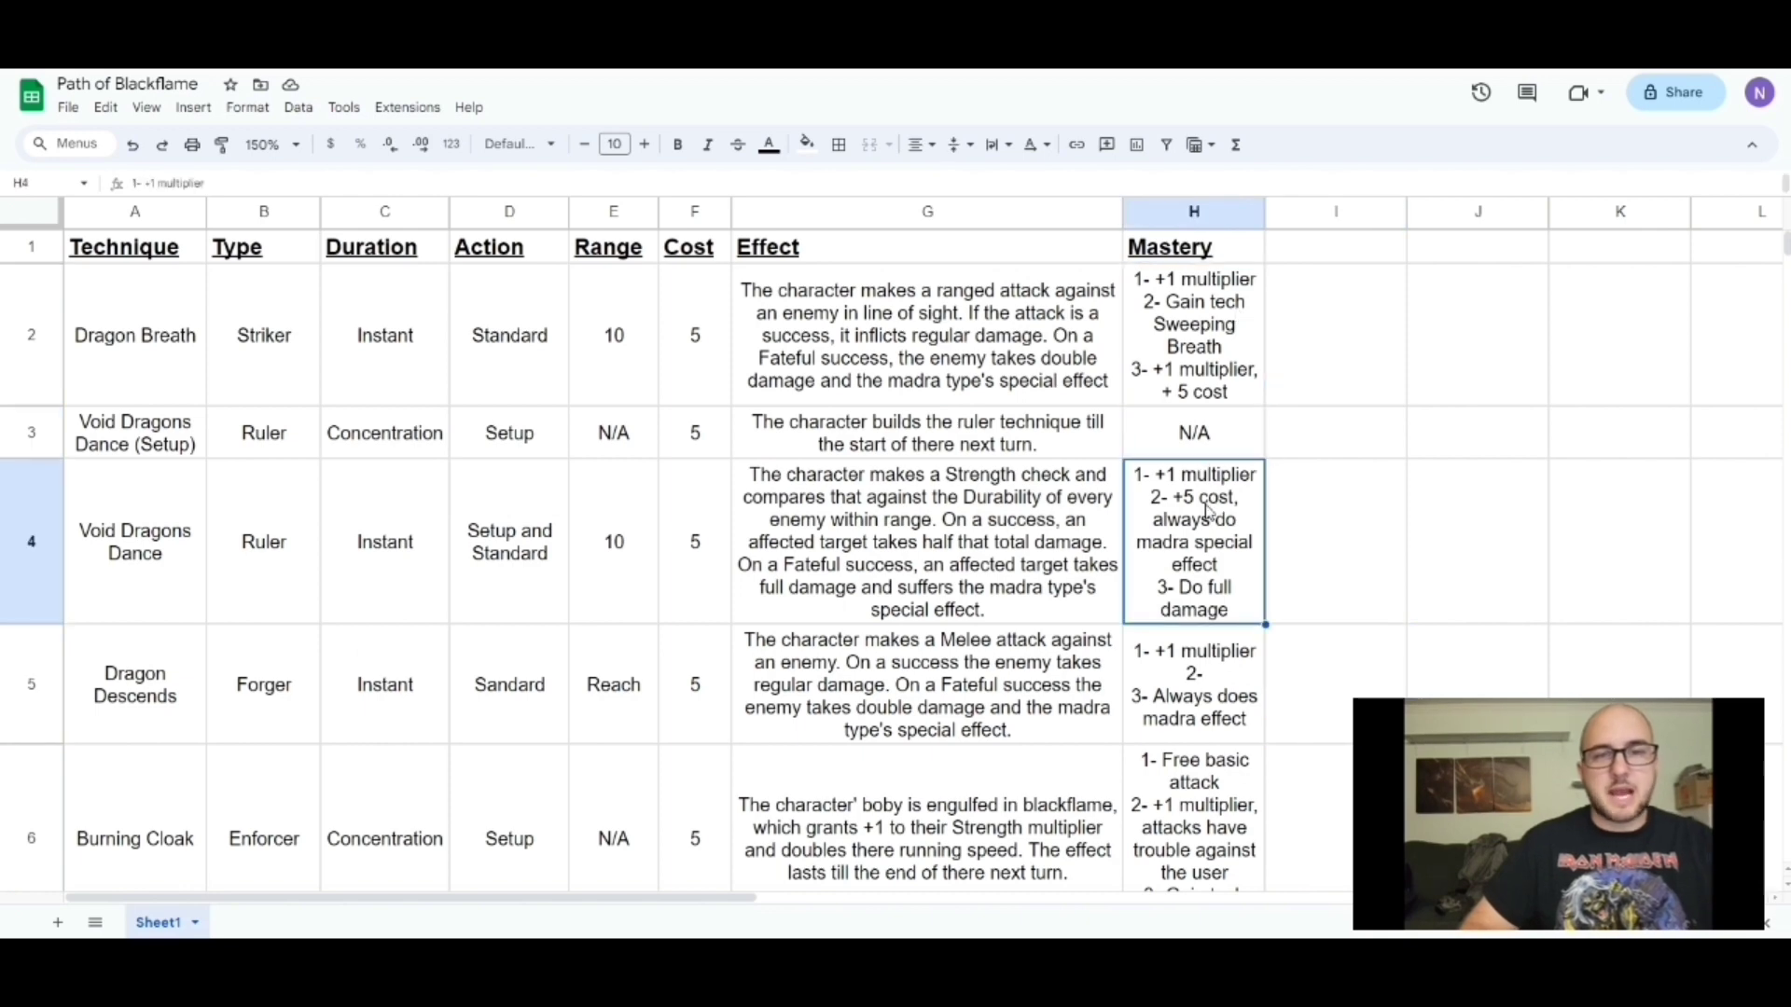
left_click(975, 496)
scroll(850, 399, "down", 3)
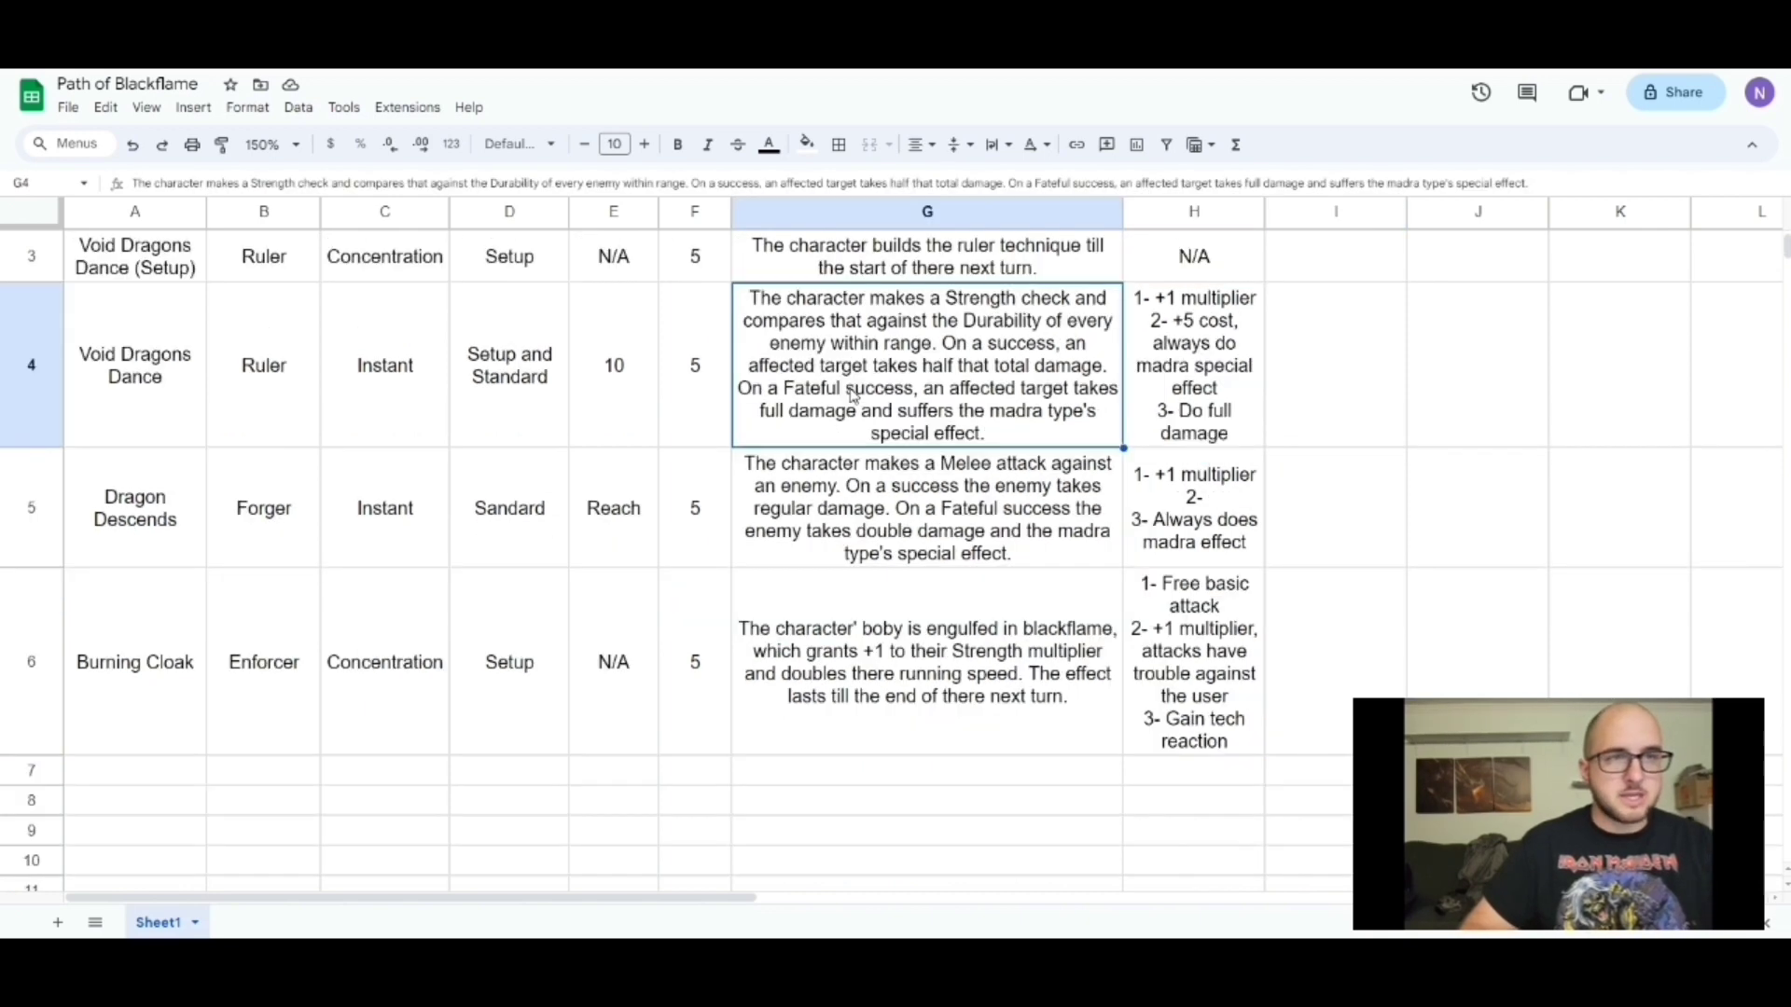
left_click(1167, 362)
scroll(1168, 362, "up", 3)
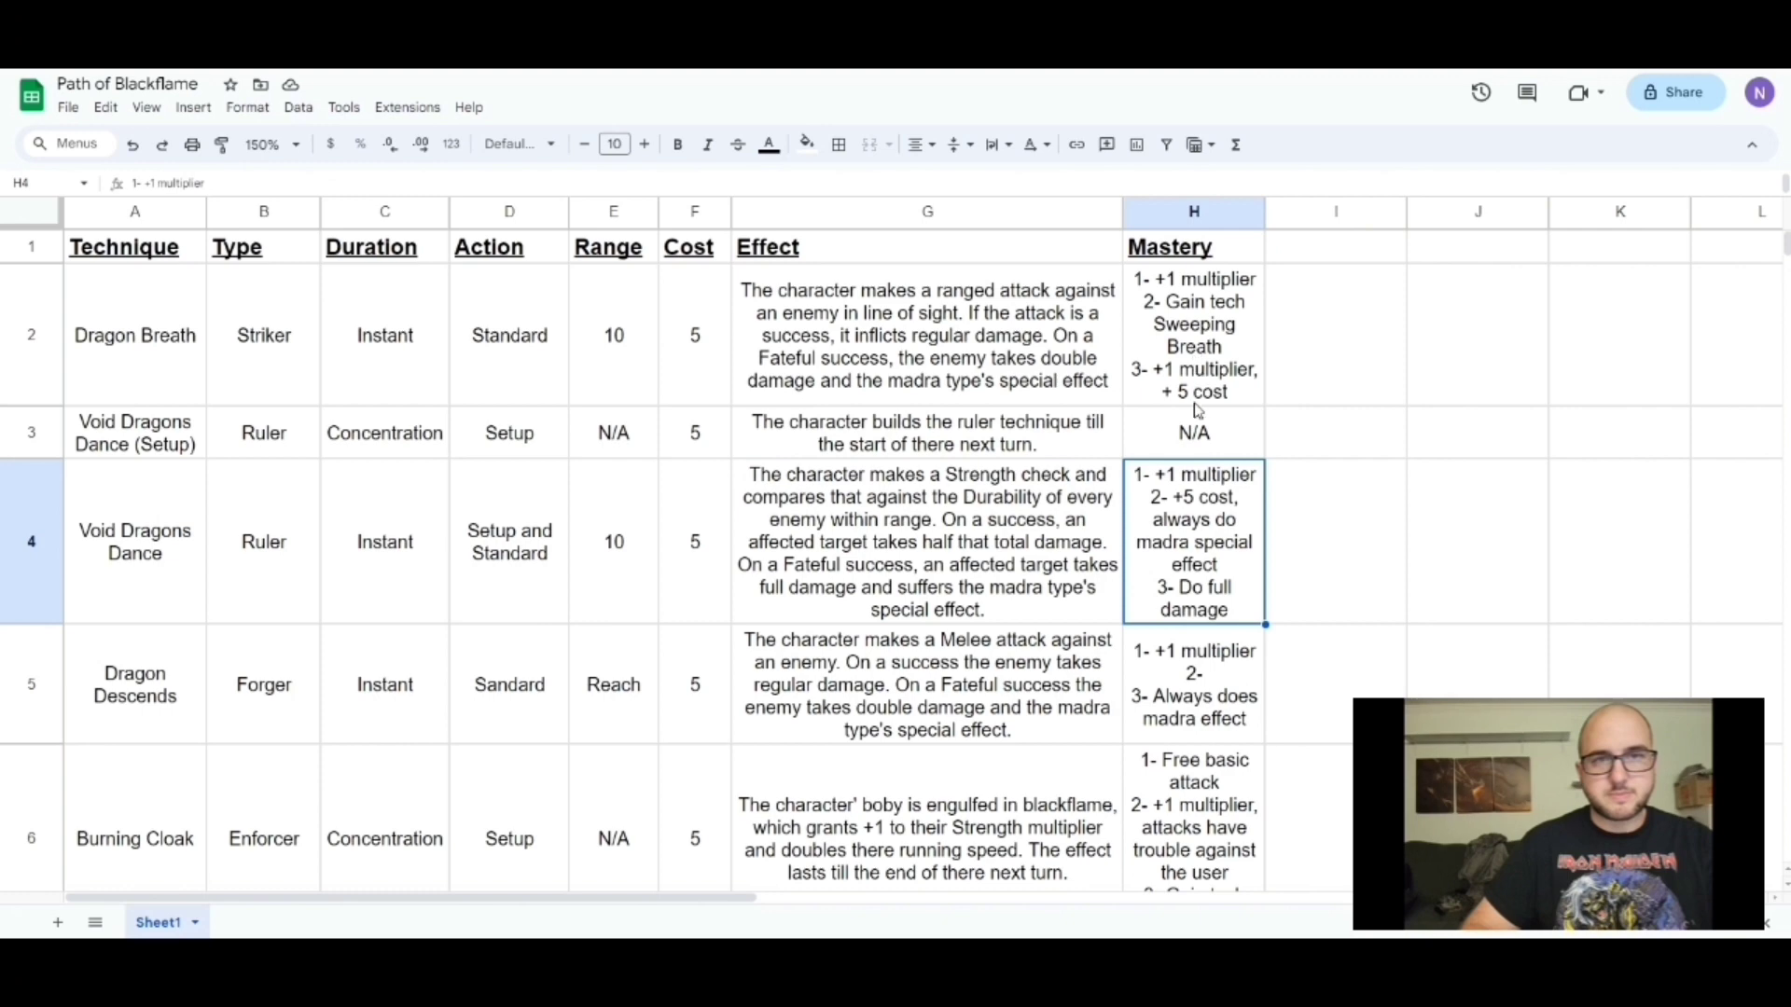
scroll(912, 455, "down", 3)
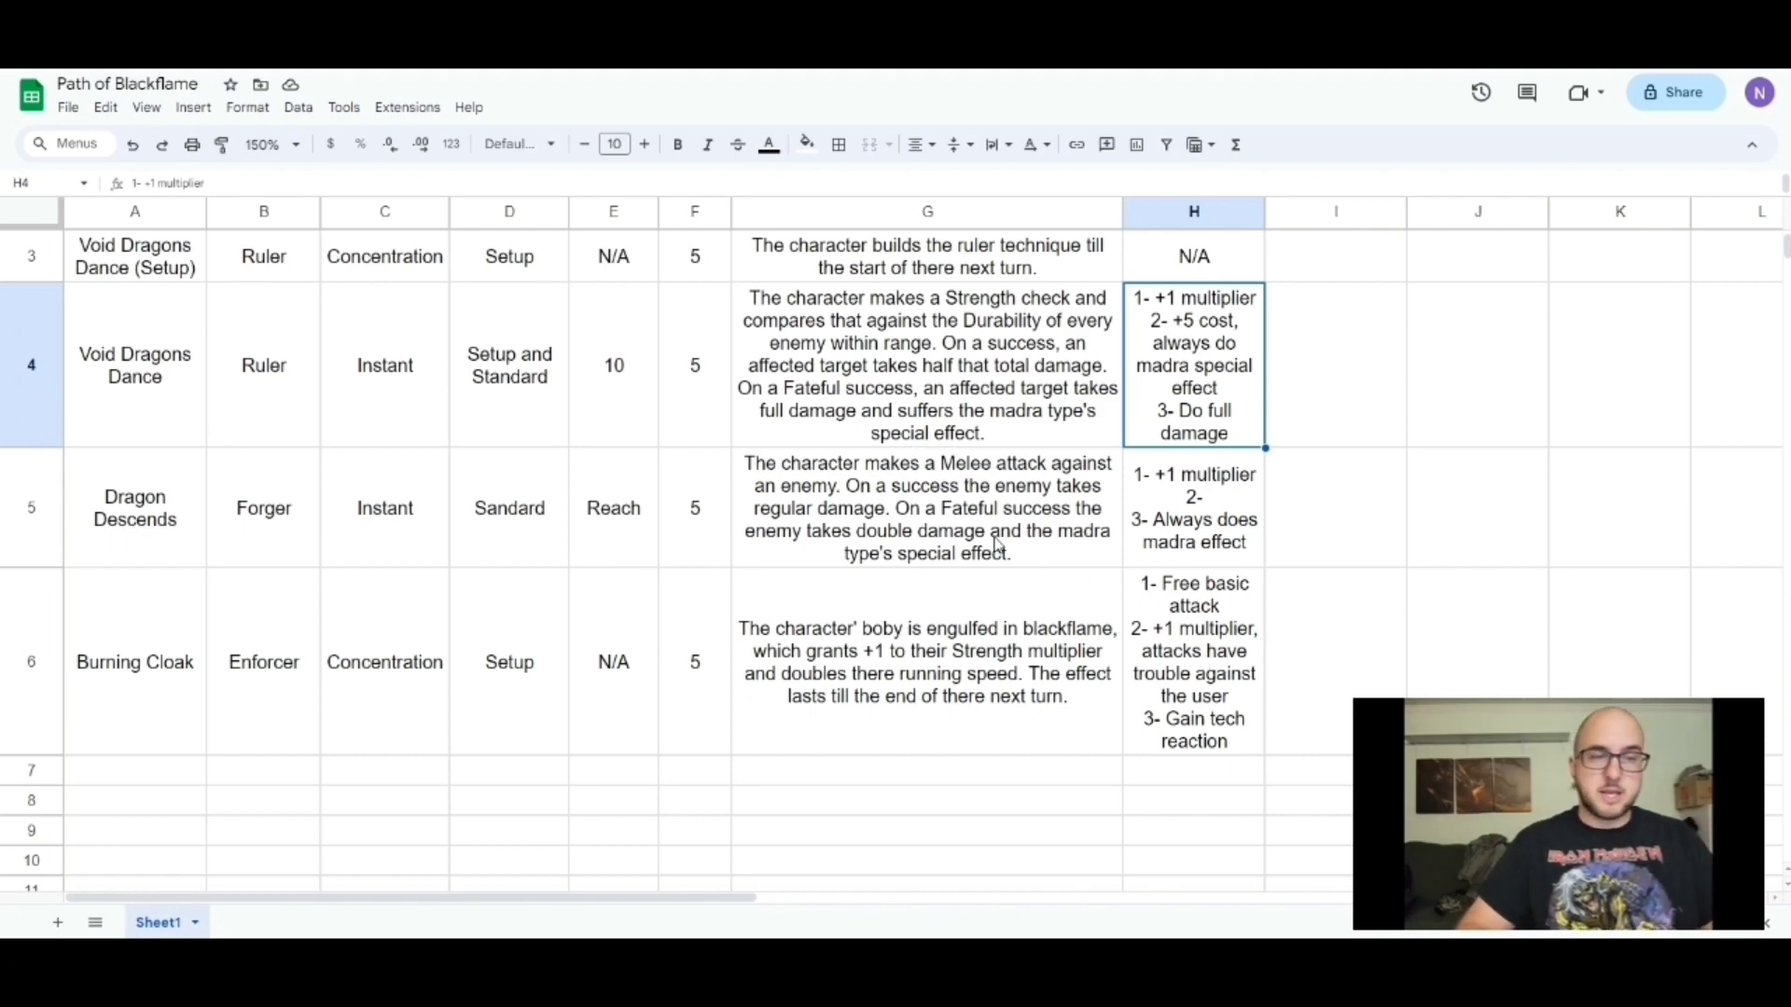
scroll(1005, 550, "up", 3)
left_click(1174, 370)
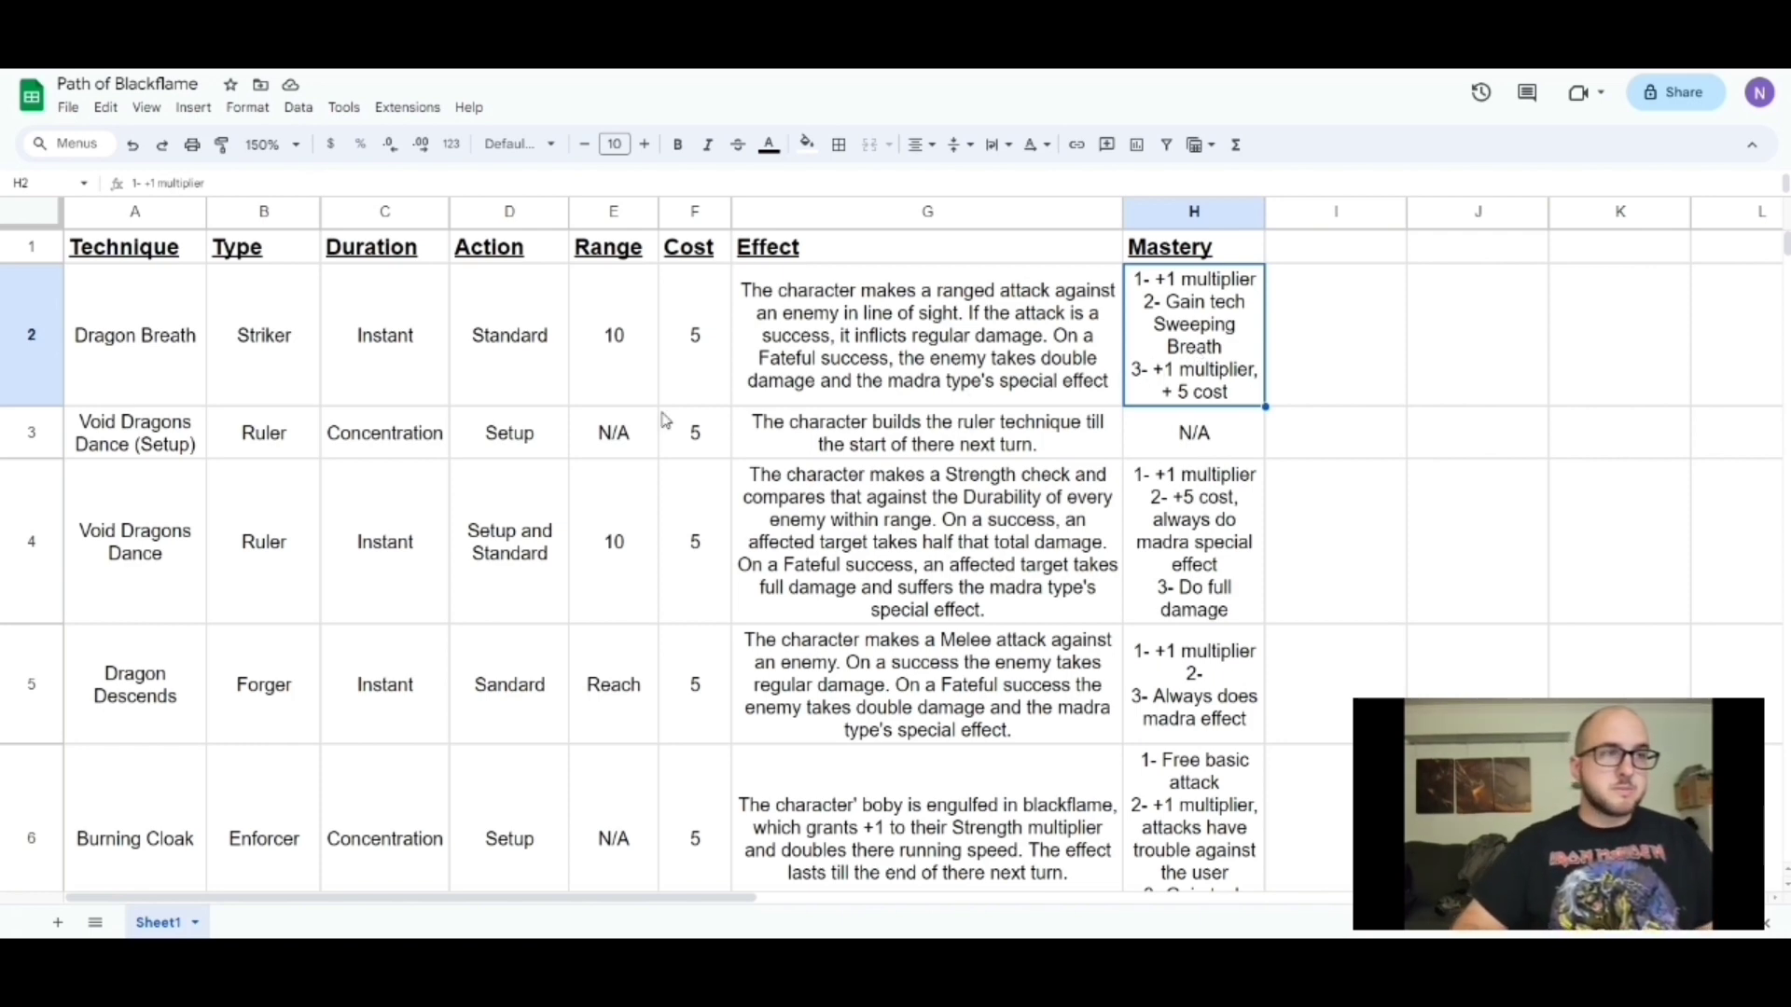
scroll(887, 366, "down", 1)
scroll(887, 366, "up", 1)
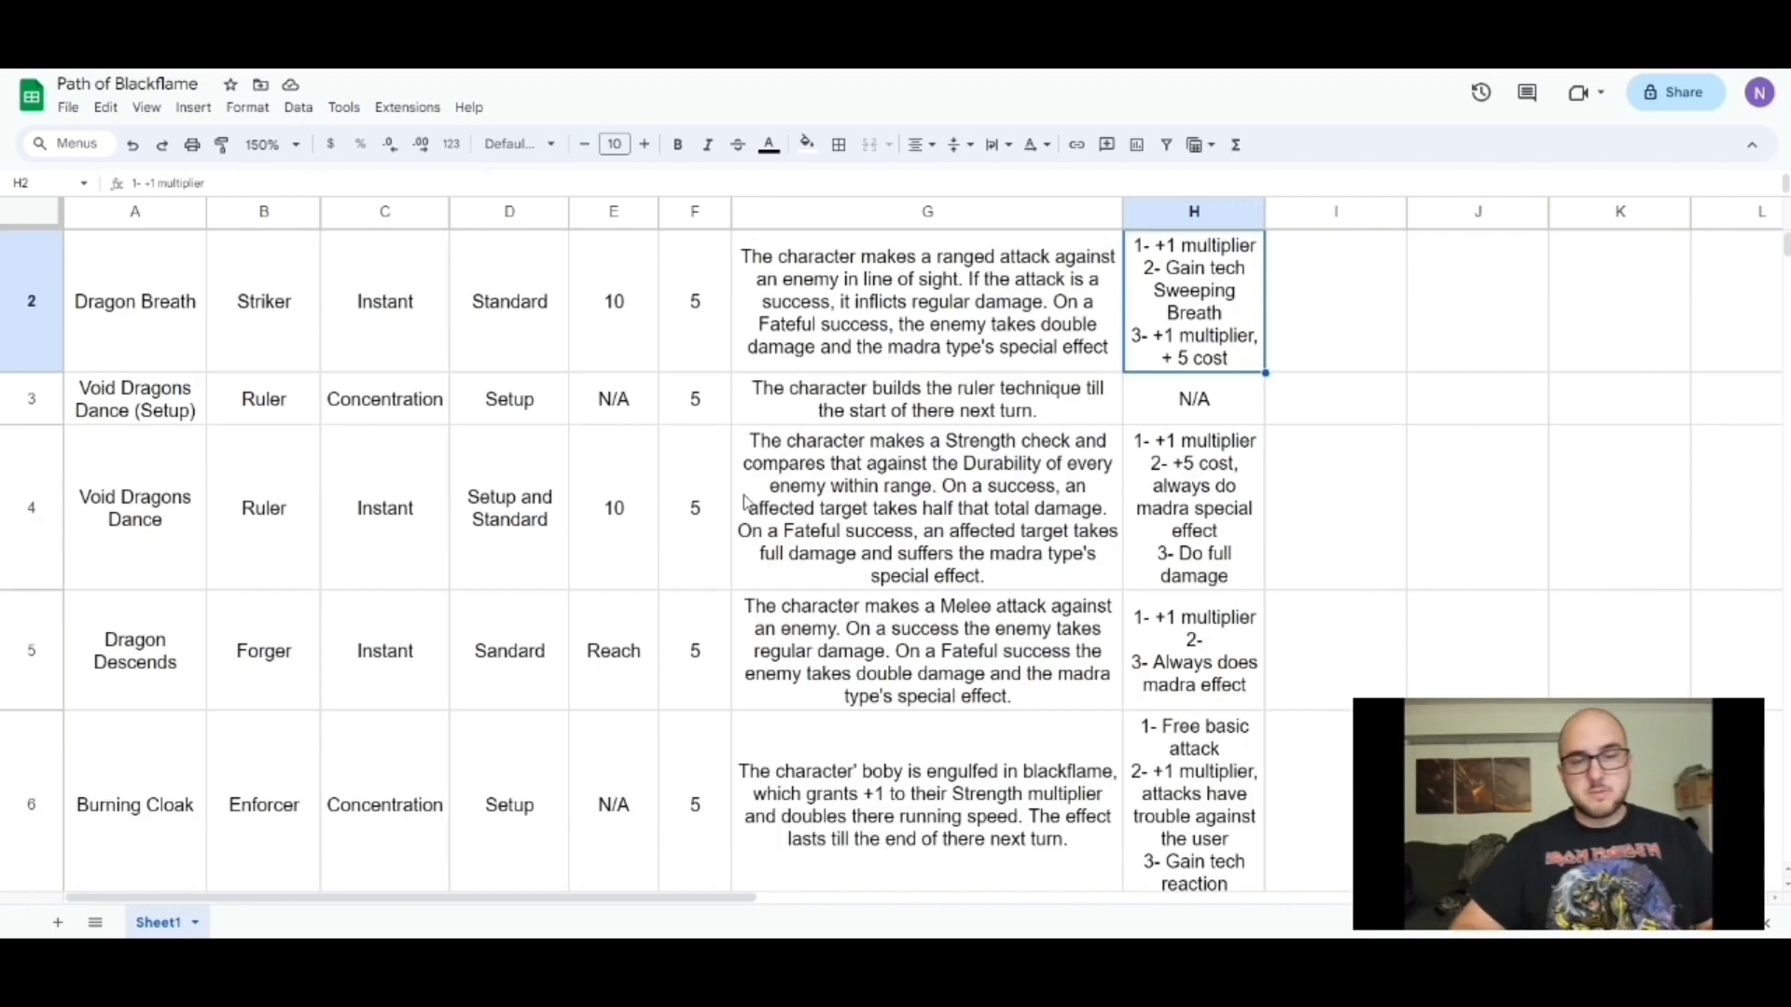
scroll(746, 504, "up", 1)
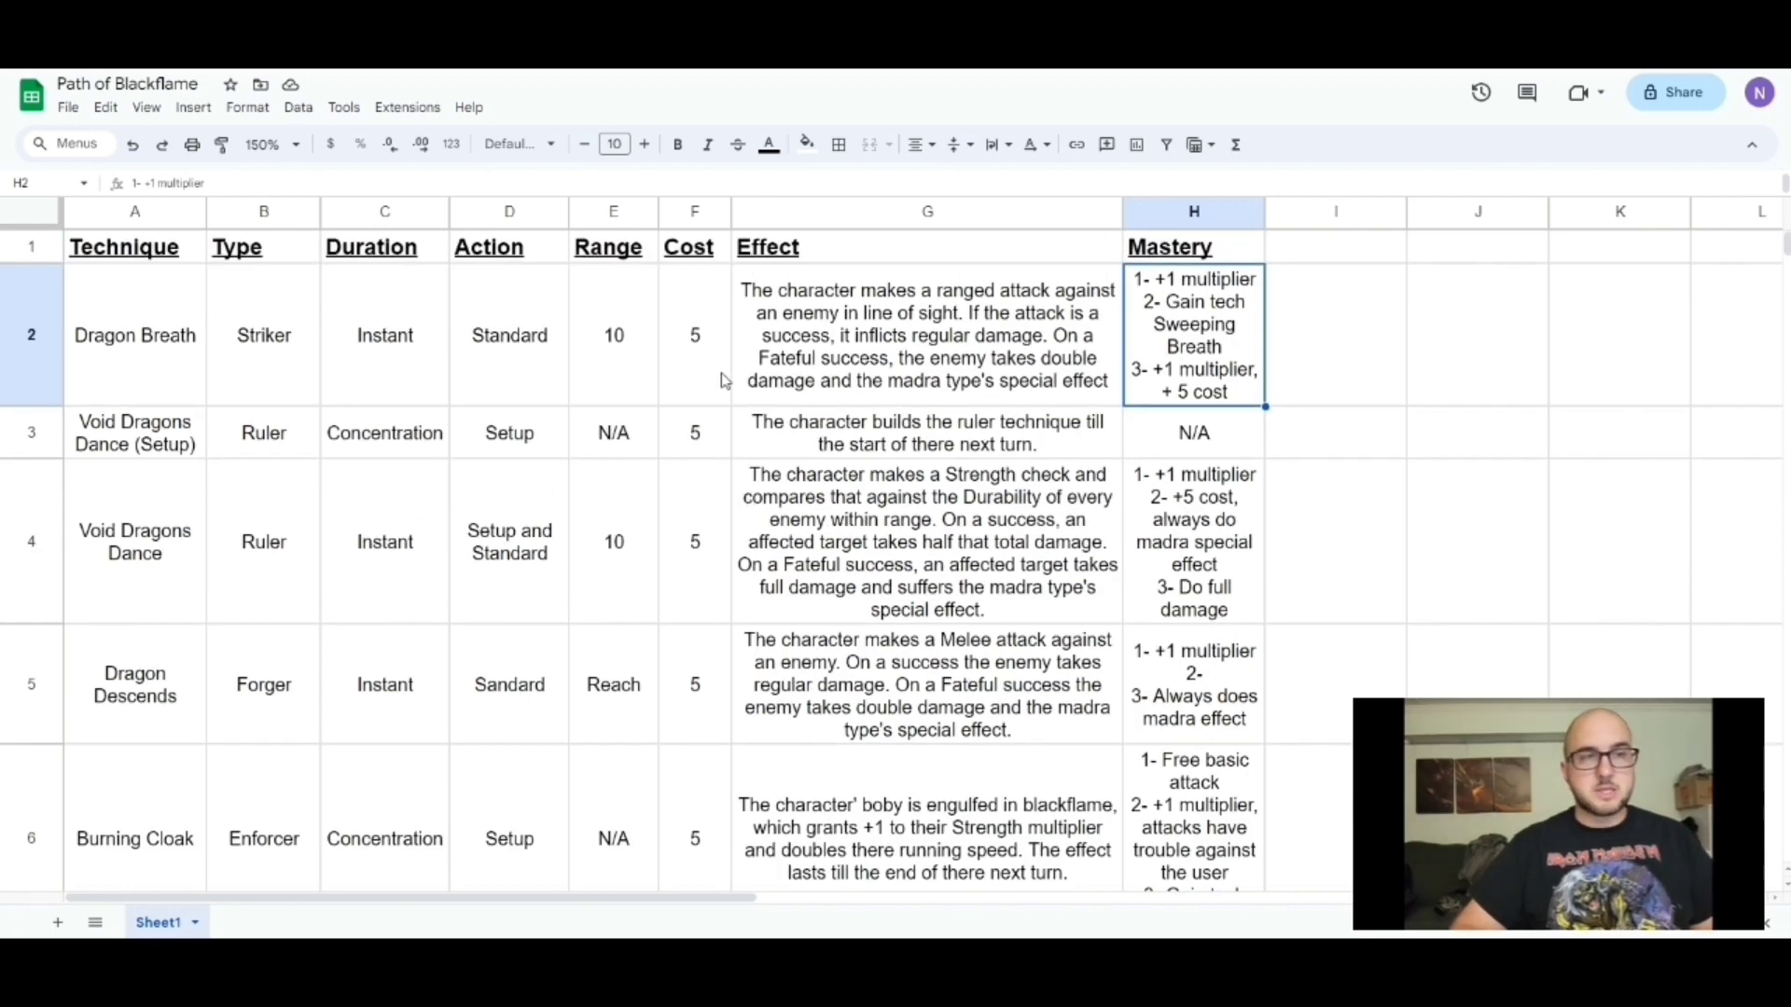